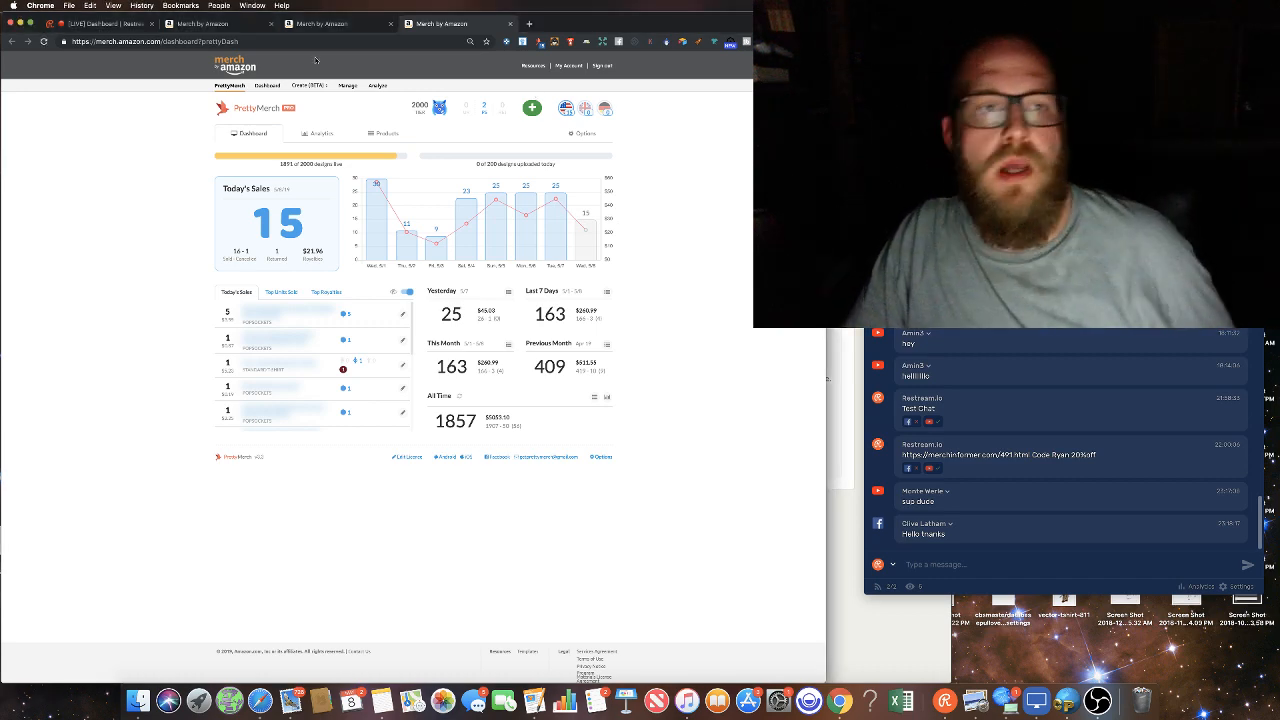
# - Review the all-time United States sales analytics, from the monthly chart down to the sales totals and averages
pyautogui.click(342, 32)
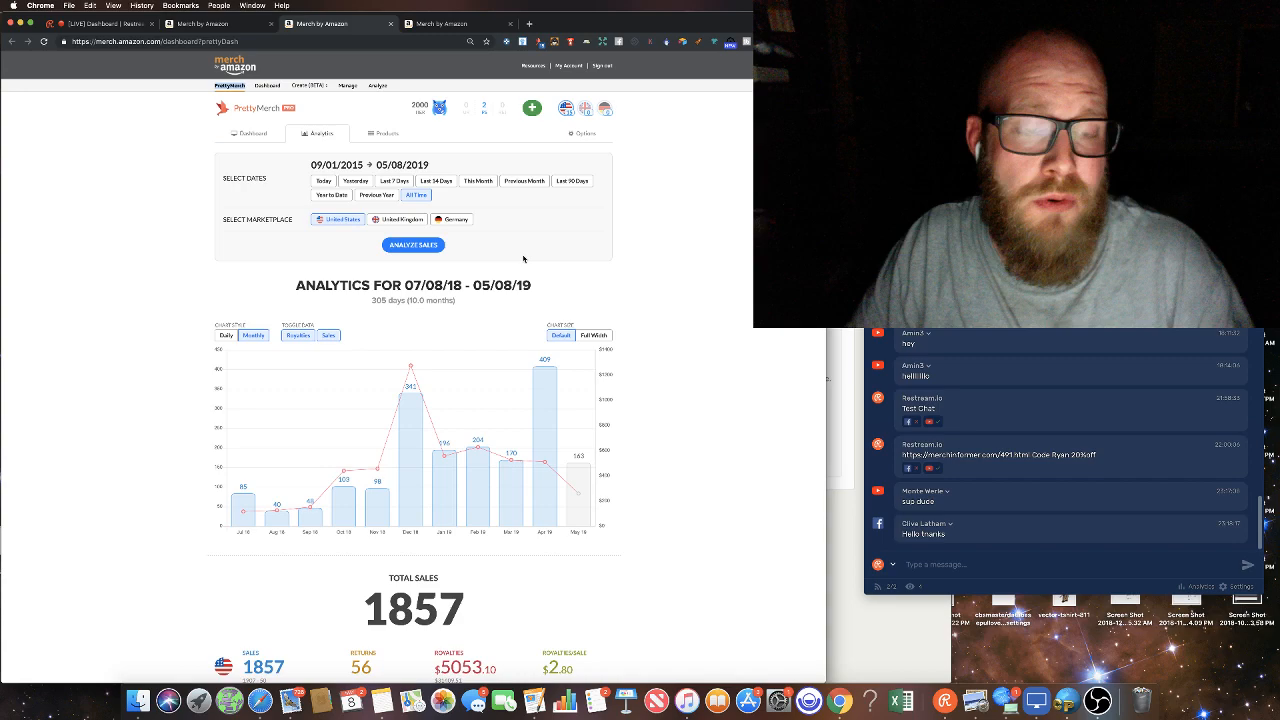
pyautogui.scroll(-15, 522, 259)
pyautogui.scroll(15, 520, 265)
pyautogui.scroll(-4, 510, 276)
pyautogui.scroll(6, 510, 276)
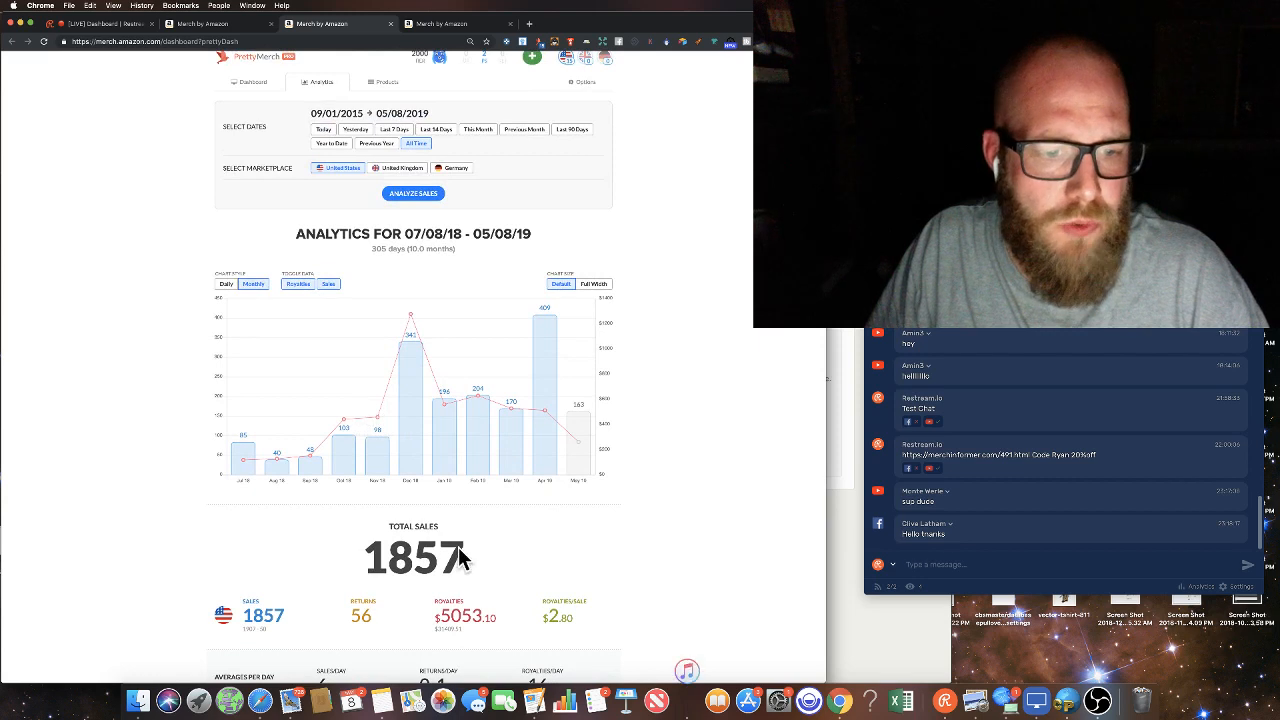
pyautogui.scroll(1, 462, 558)
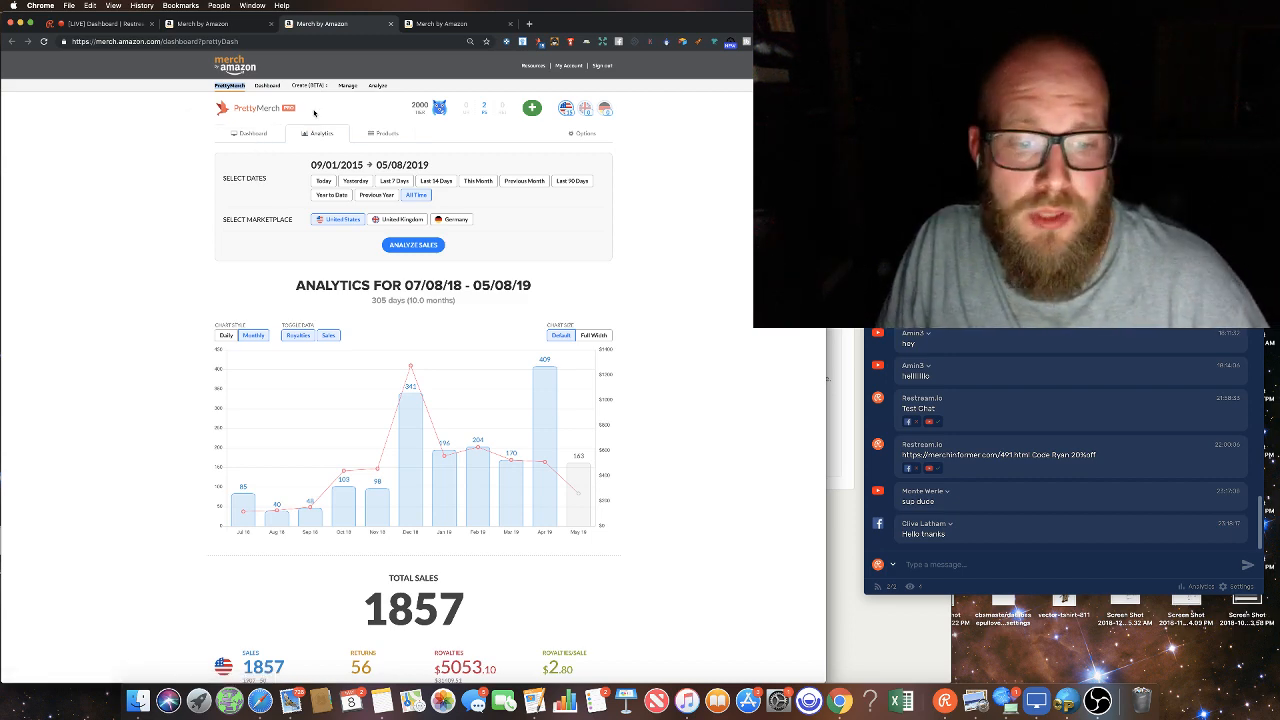
pyautogui.scroll(-3, 477, 528)
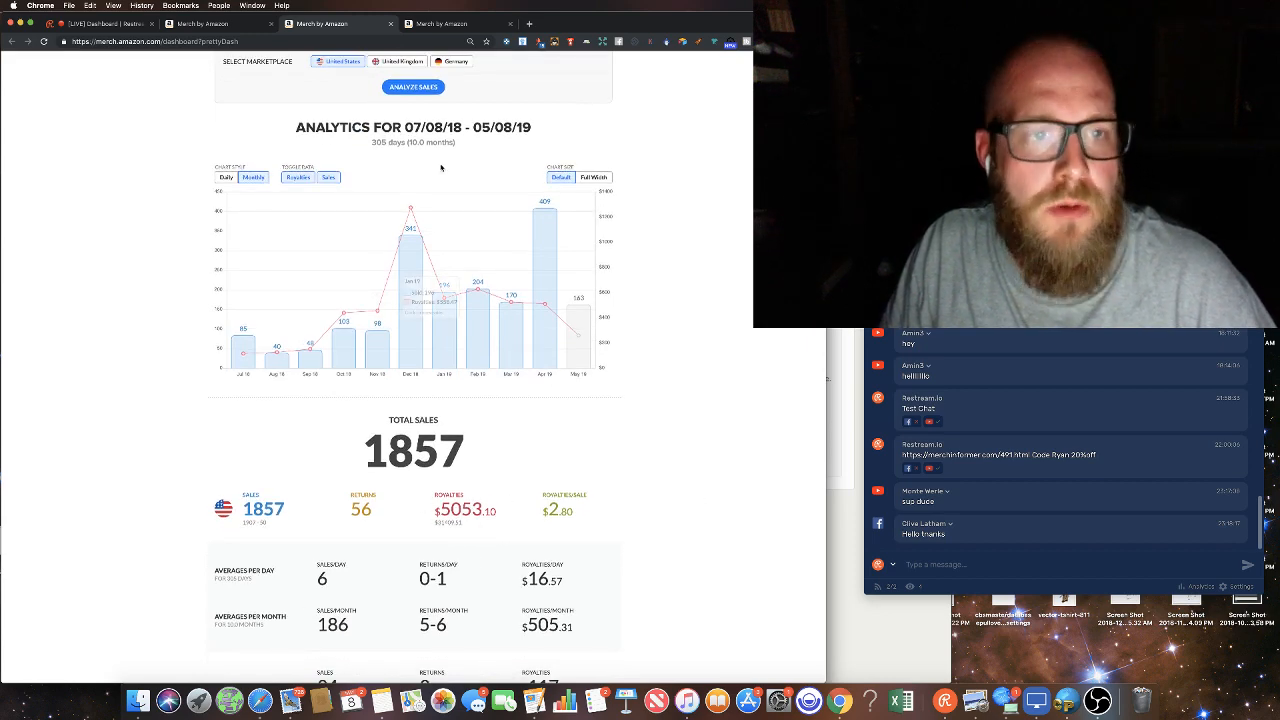
pyautogui.scroll(3, 443, 166)
# - In the 07/01/2018–08/12/2018 analytics, view the July 8 sales details and check the sold shirt's Amazon listing
pyautogui.click(237, 27)
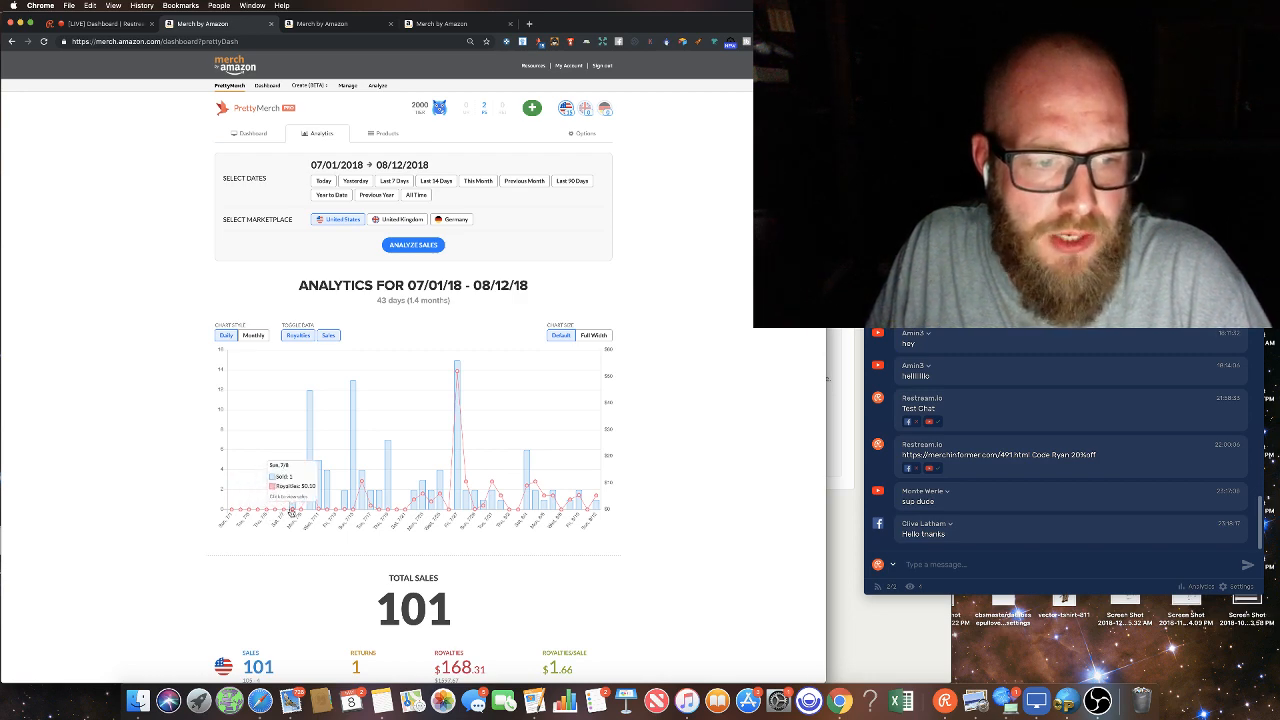
pyautogui.click(291, 509)
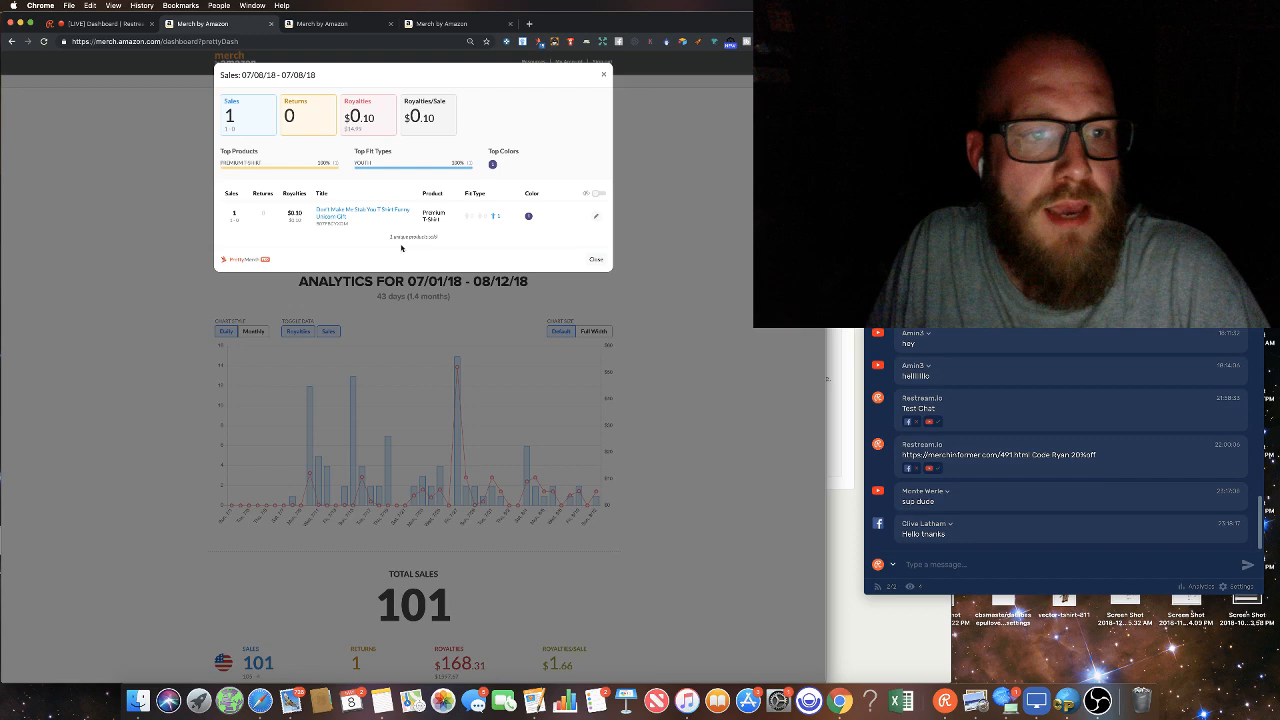
pyautogui.click(357, 210)
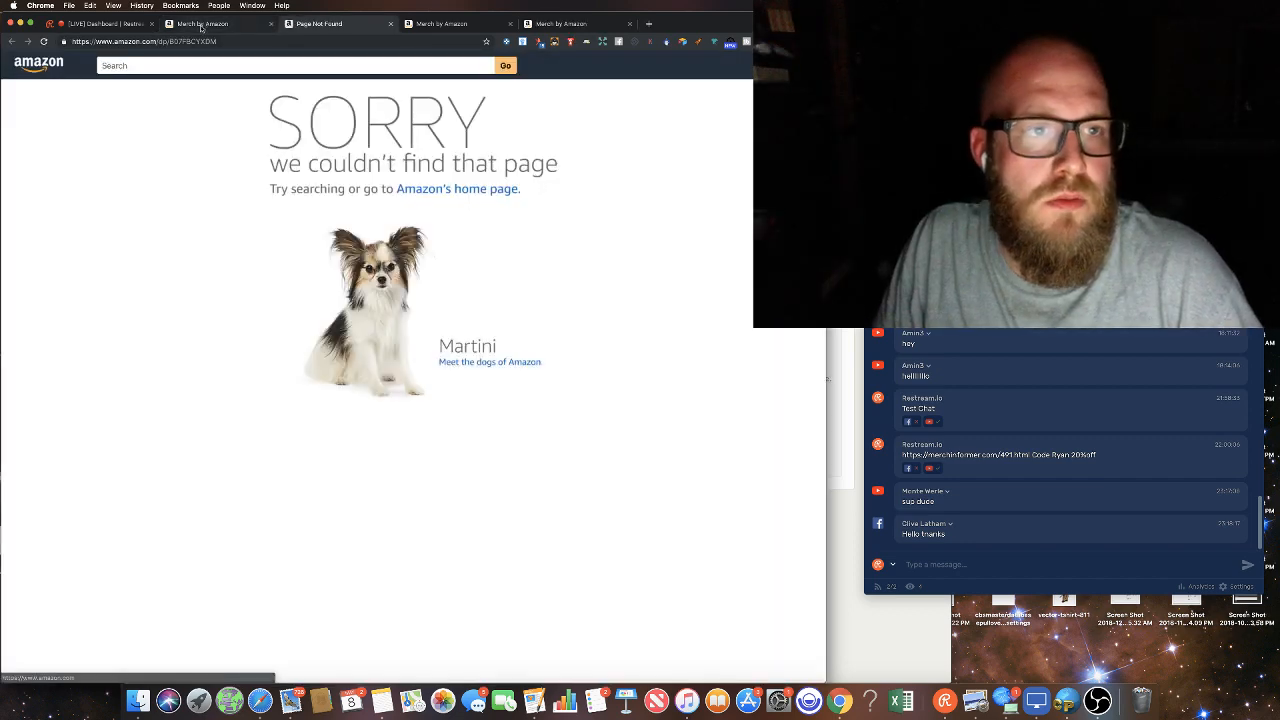
pyautogui.click(203, 24)
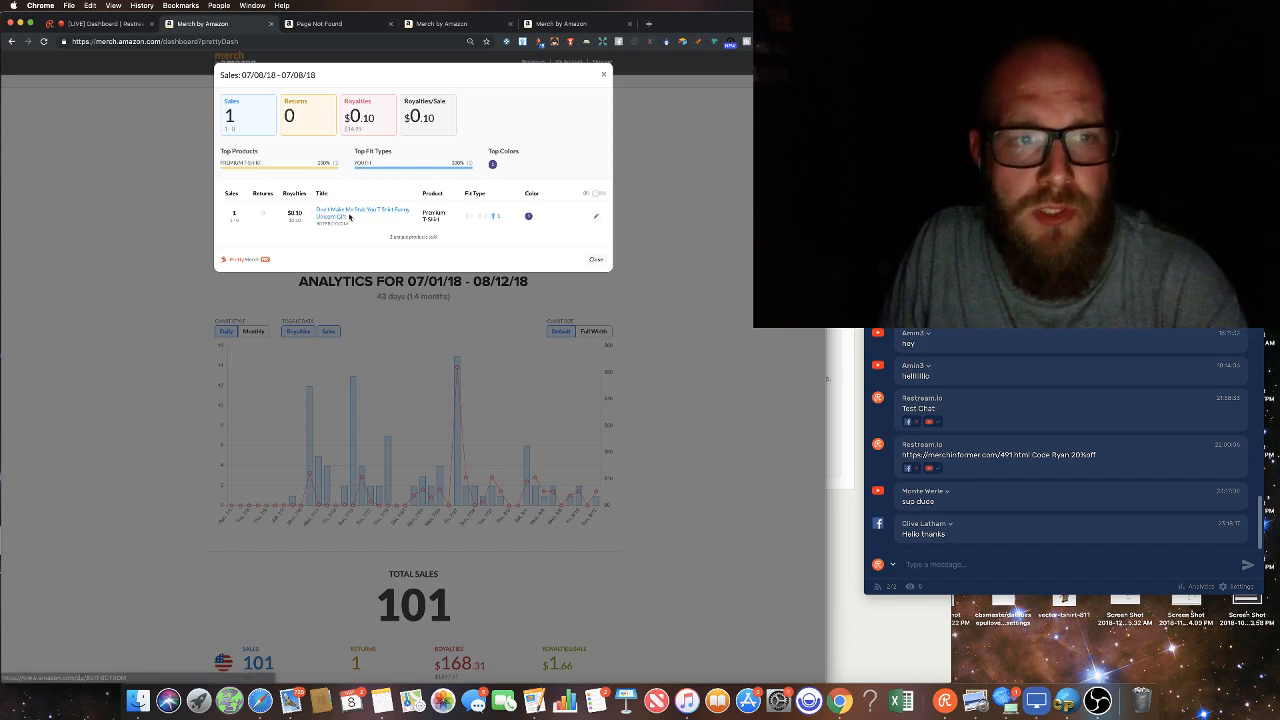
pyautogui.click(596, 259)
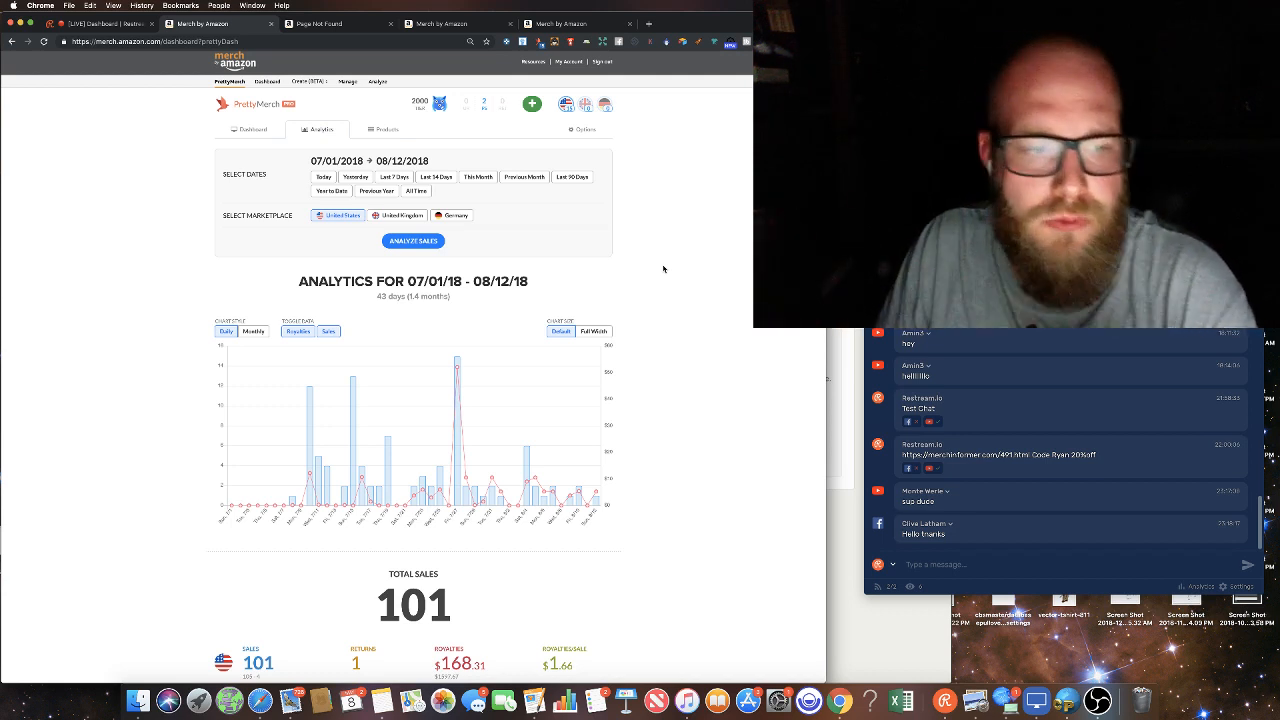
# - View the July 10, 2018 sales details from the daily chart and check the Taxation is Theft T-shirt's Amazon listing
pyautogui.scroll(-1, 663, 269)
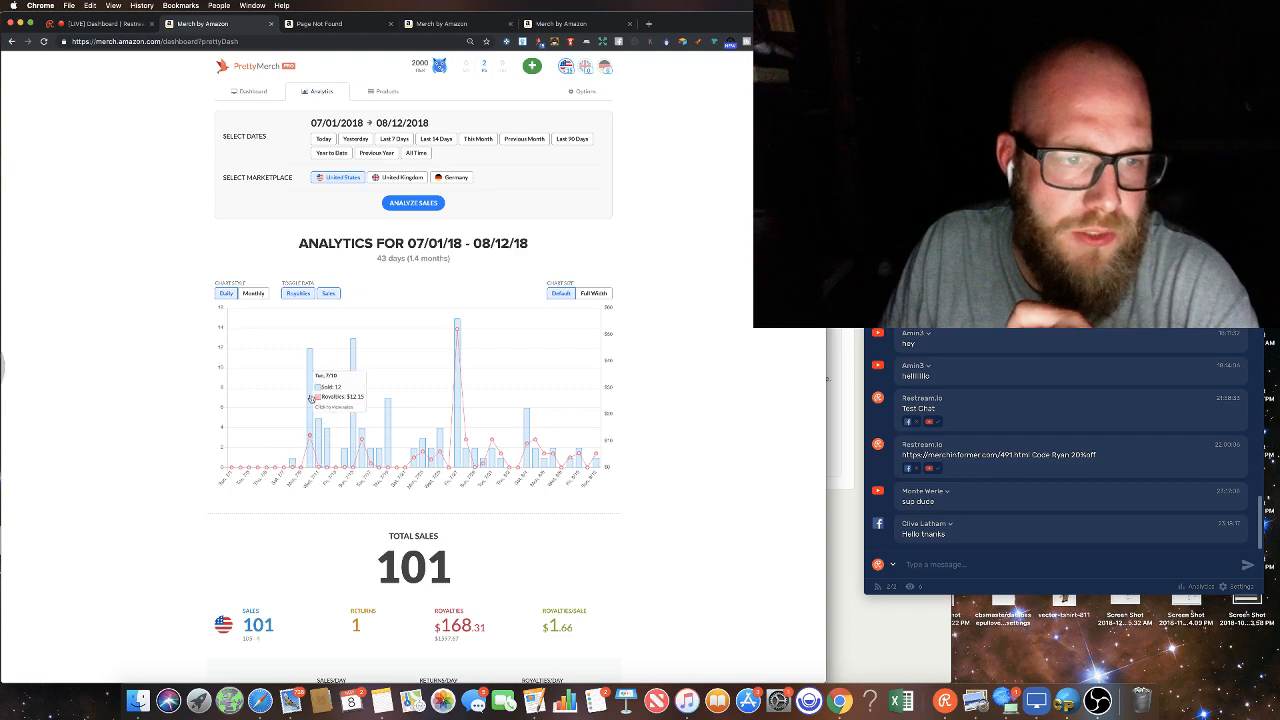
pyautogui.scroll(-10, 427, 356)
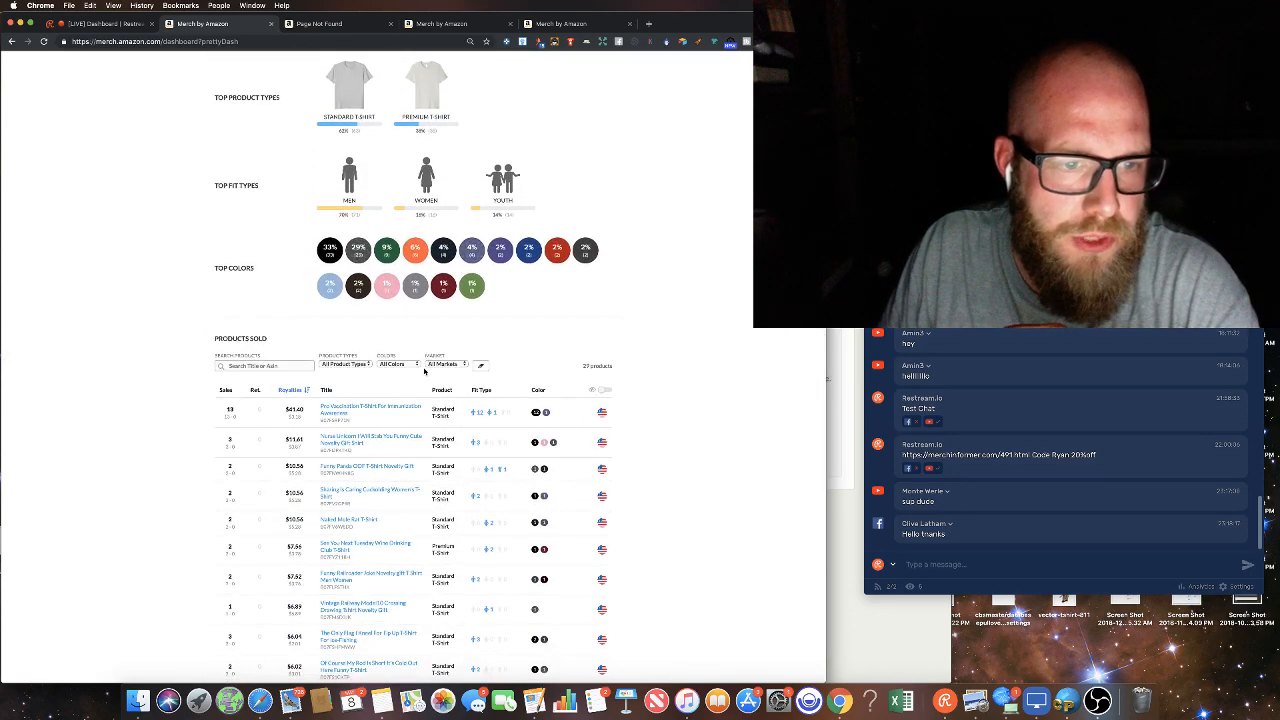
pyautogui.scroll(10, 423, 366)
pyautogui.scroll(-1, 311, 480)
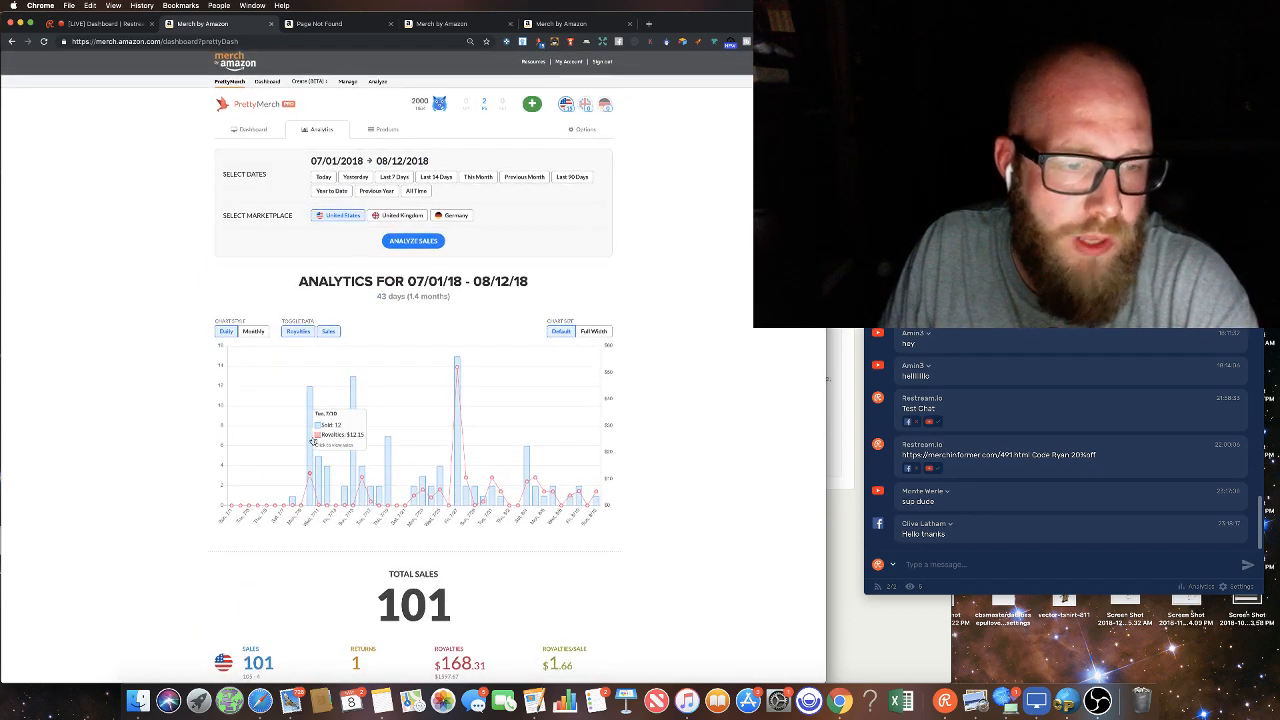
pyautogui.scroll(-1, 311, 441)
pyautogui.click(311, 441)
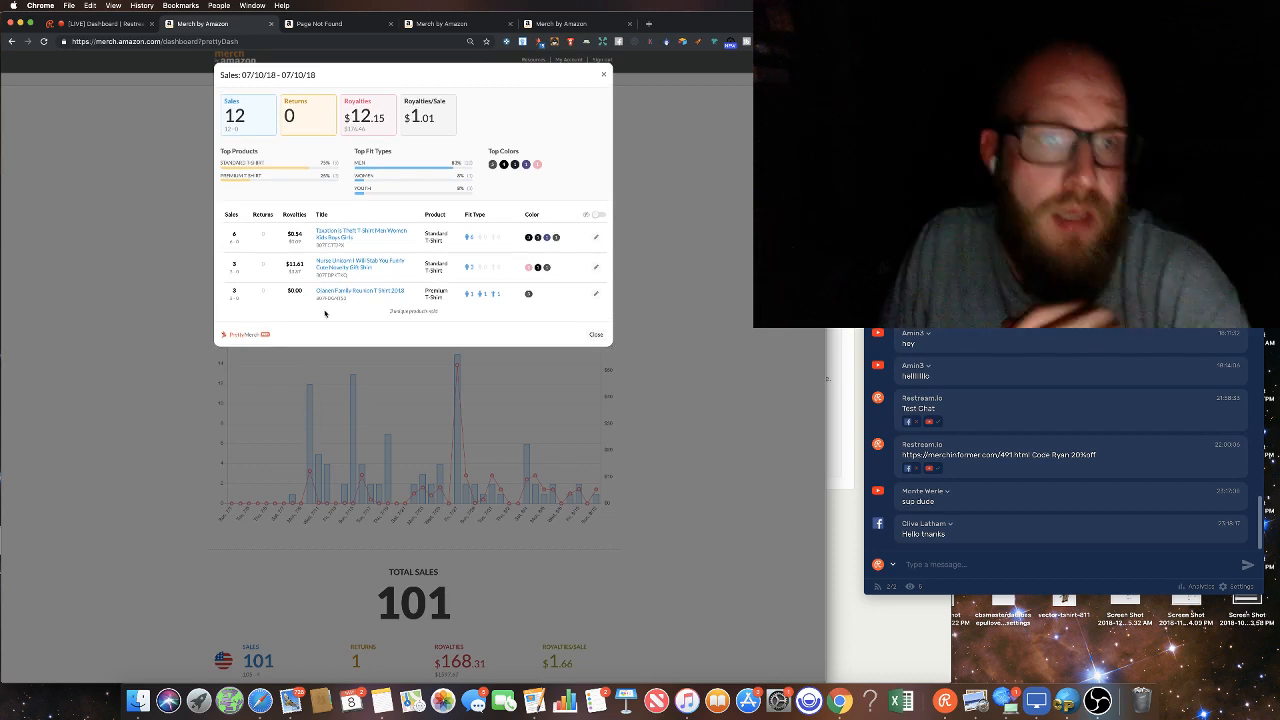
pyautogui.click(345, 233)
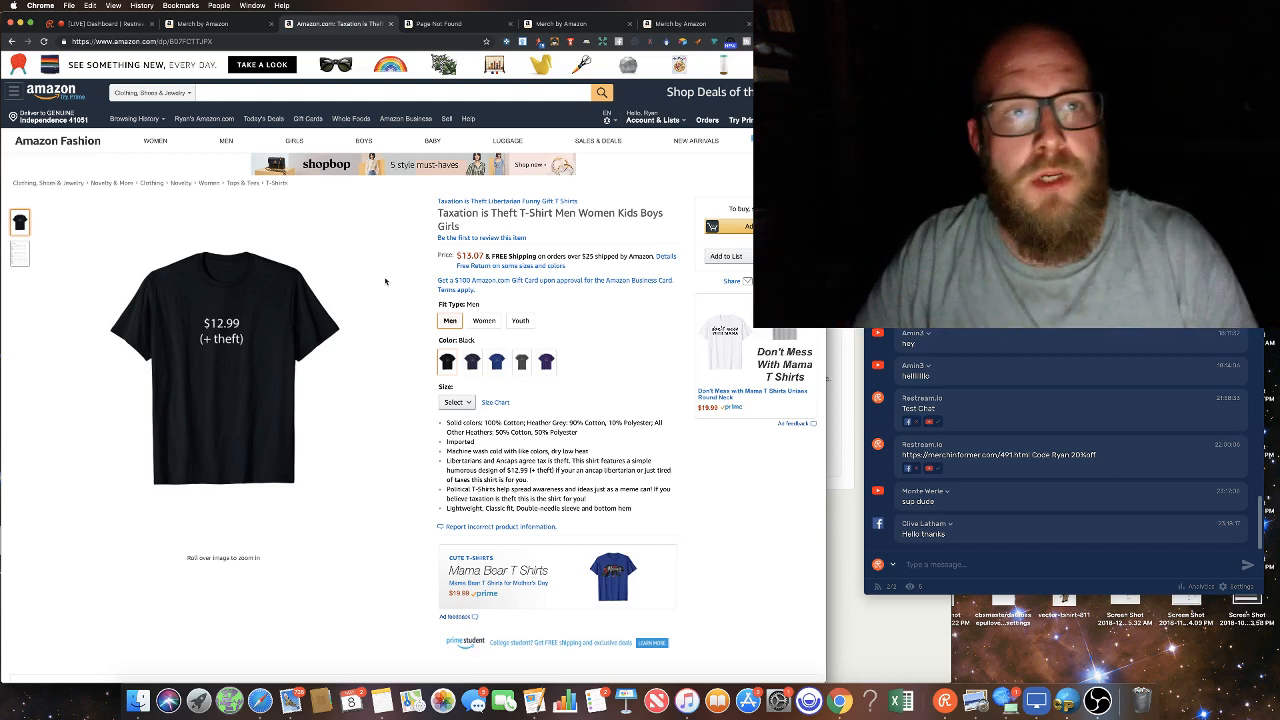
pyautogui.click(198, 24)
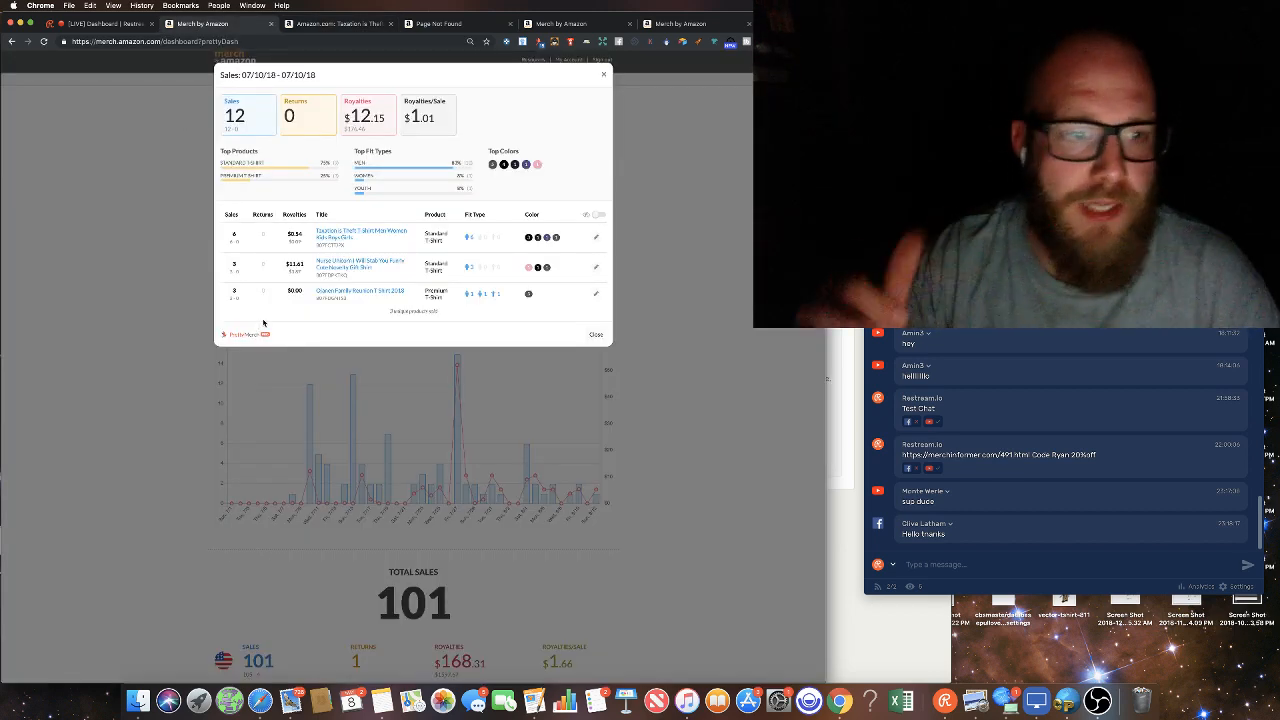
# - Inspect the Nurse Unicorn I Will Stab You shirt's Amazon listing with its design magnified, then close the July 10 sales details
pyautogui.click(330, 270)
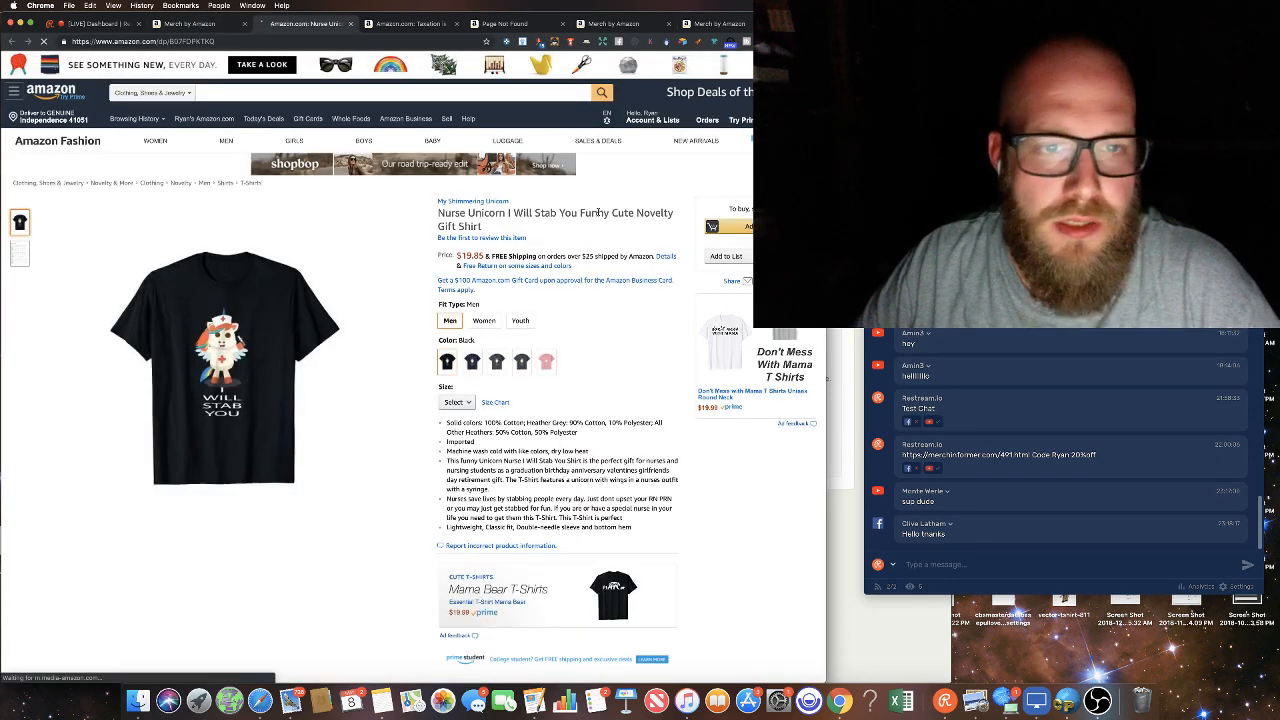
pyautogui.click(540, 24)
pyautogui.click(563, 23)
pyautogui.click(313, 23)
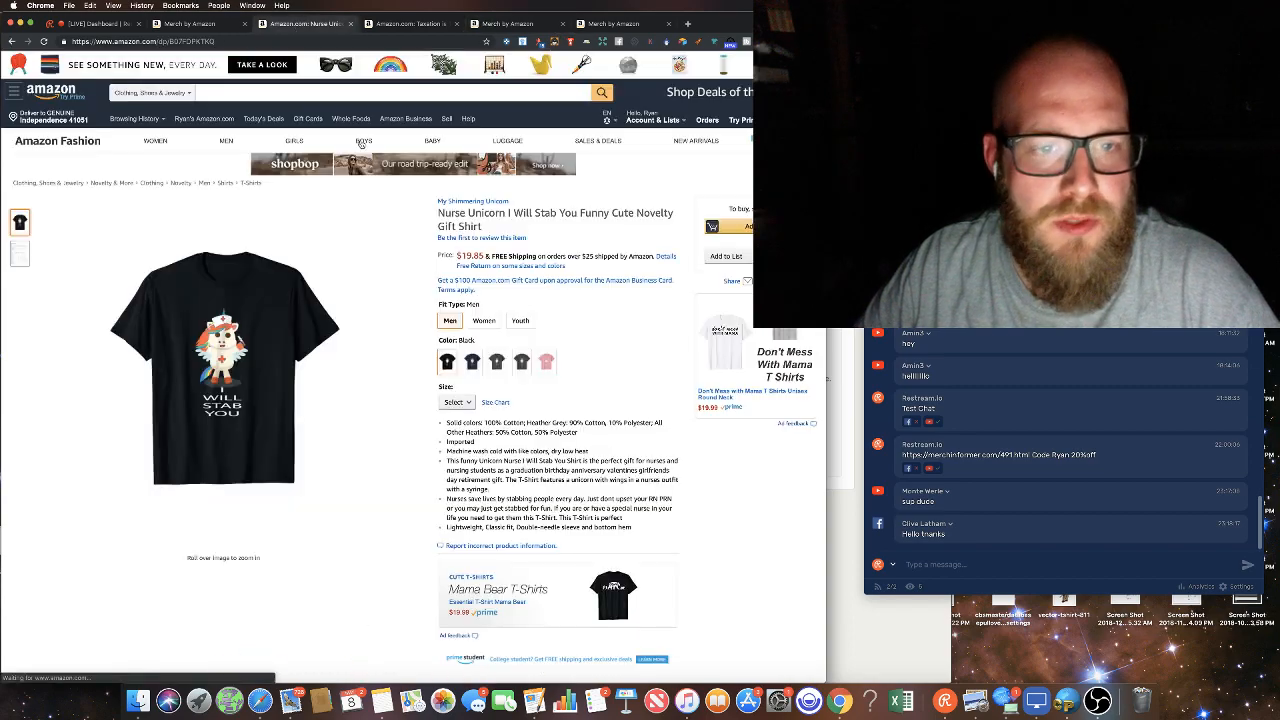
pyautogui.scroll(-5, 479, 298)
pyautogui.scroll(5, 479, 298)
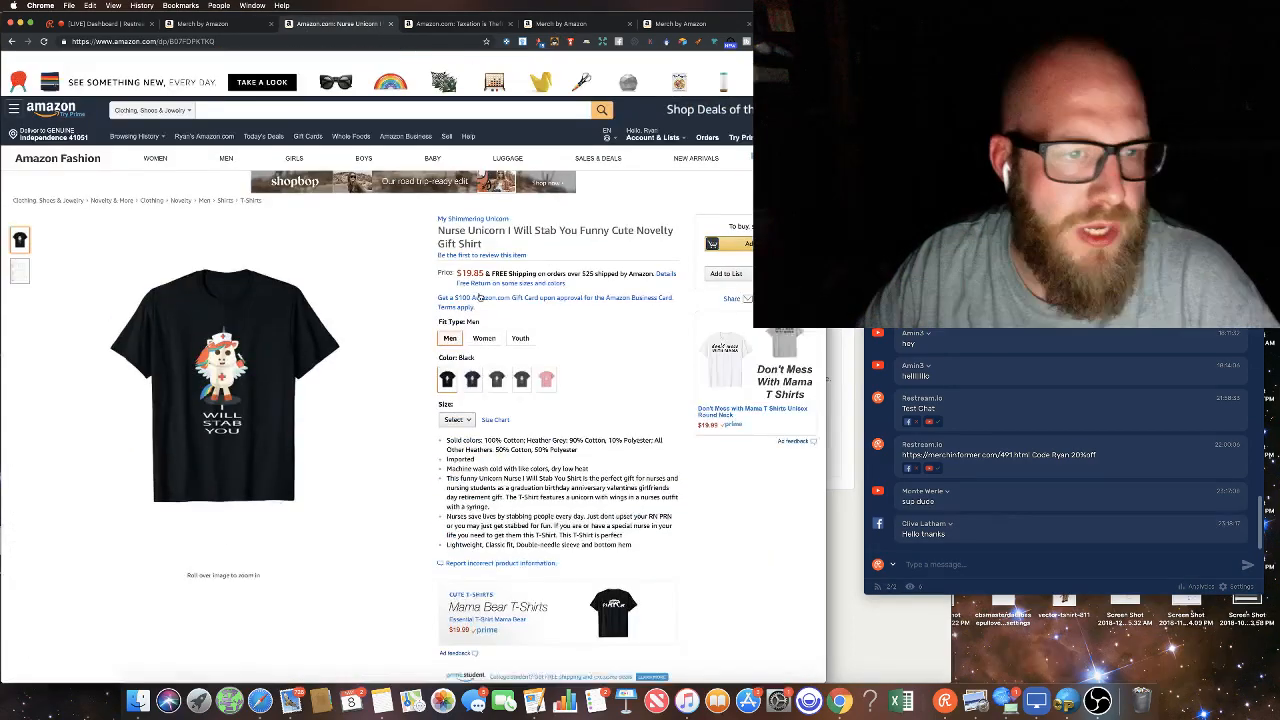
pyautogui.moveTo(195, 357)
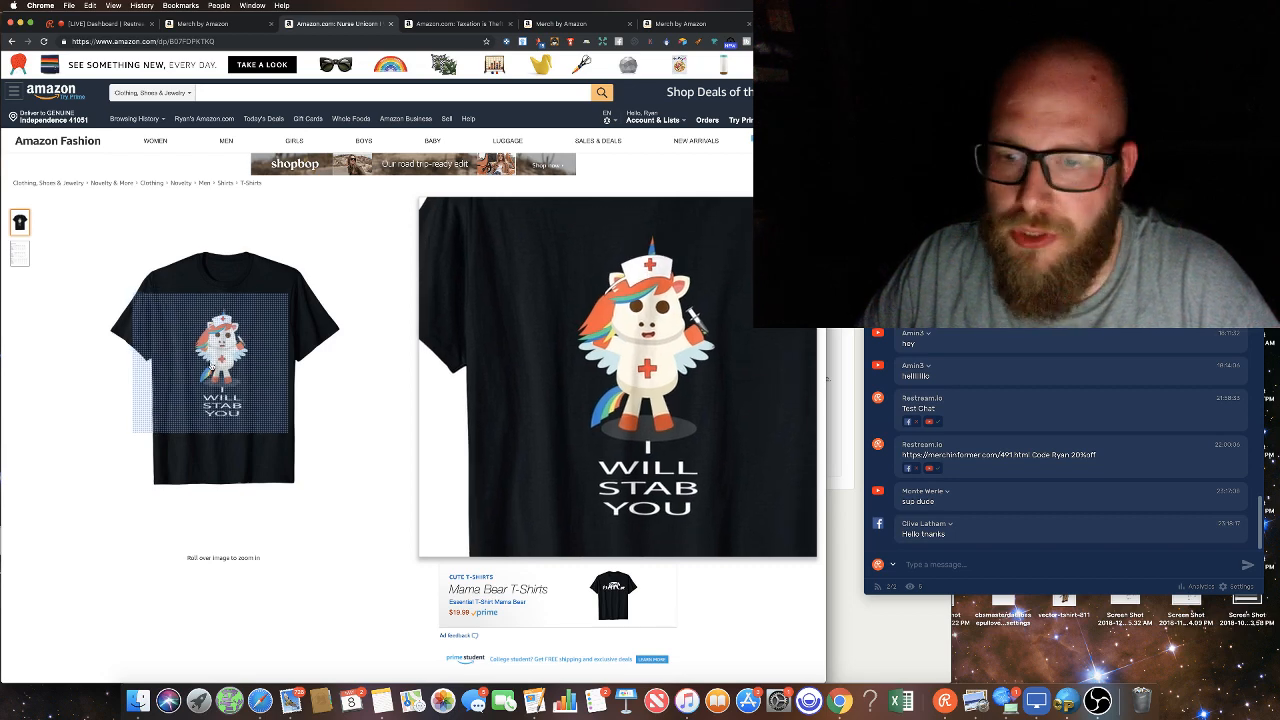
pyautogui.click(204, 24)
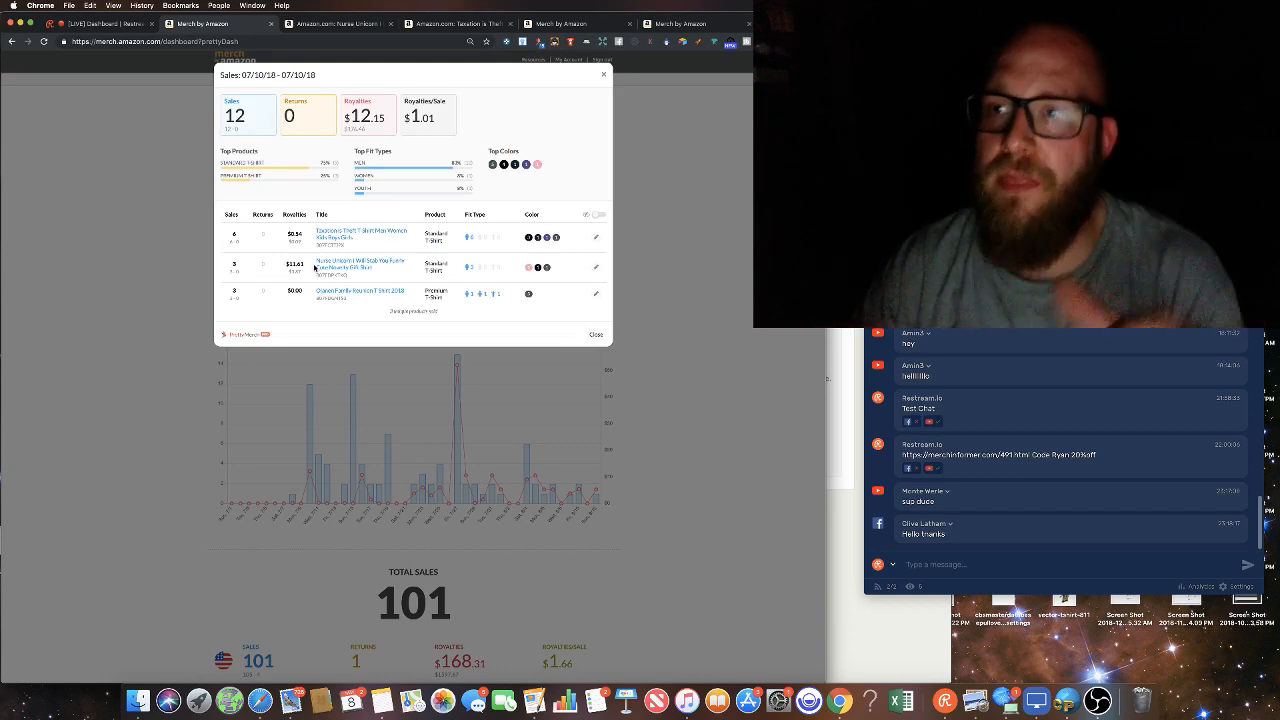
pyautogui.click(664, 302)
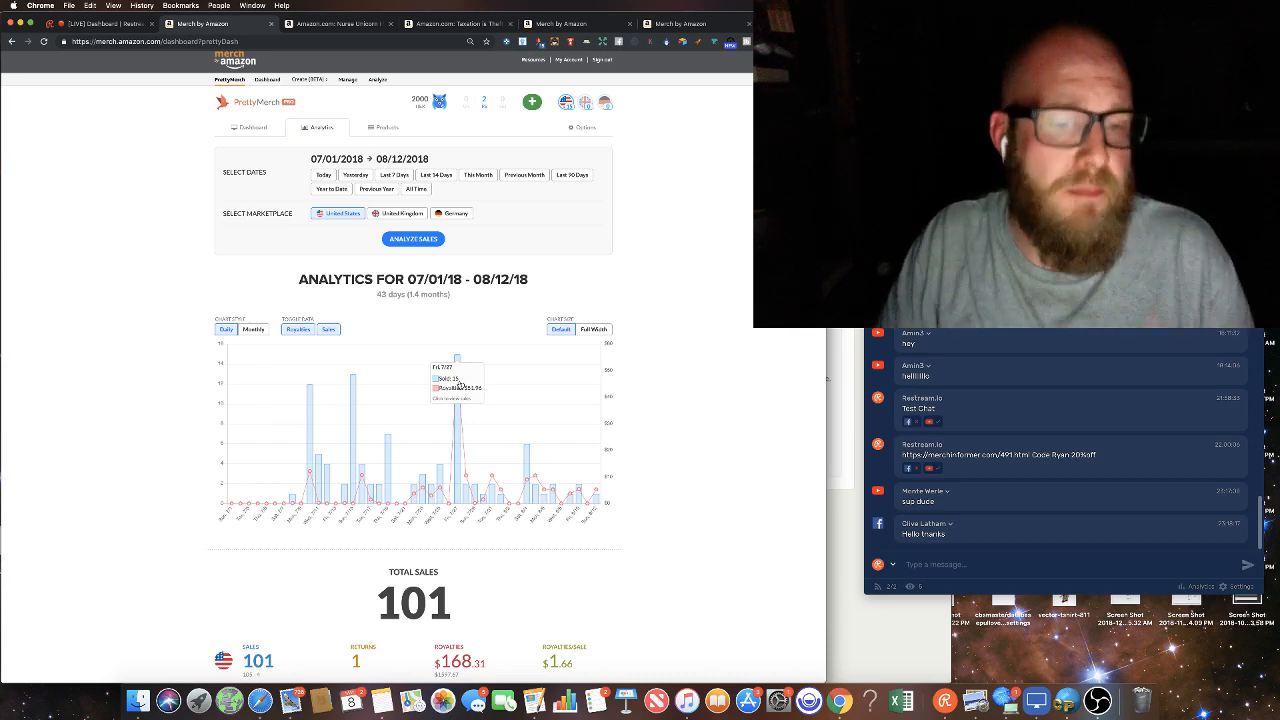
# - From the July 10, 2018 sales details, open the family reunion shirt's listing and search Amazon for the surname with "family reunion"
pyautogui.click(338, 429)
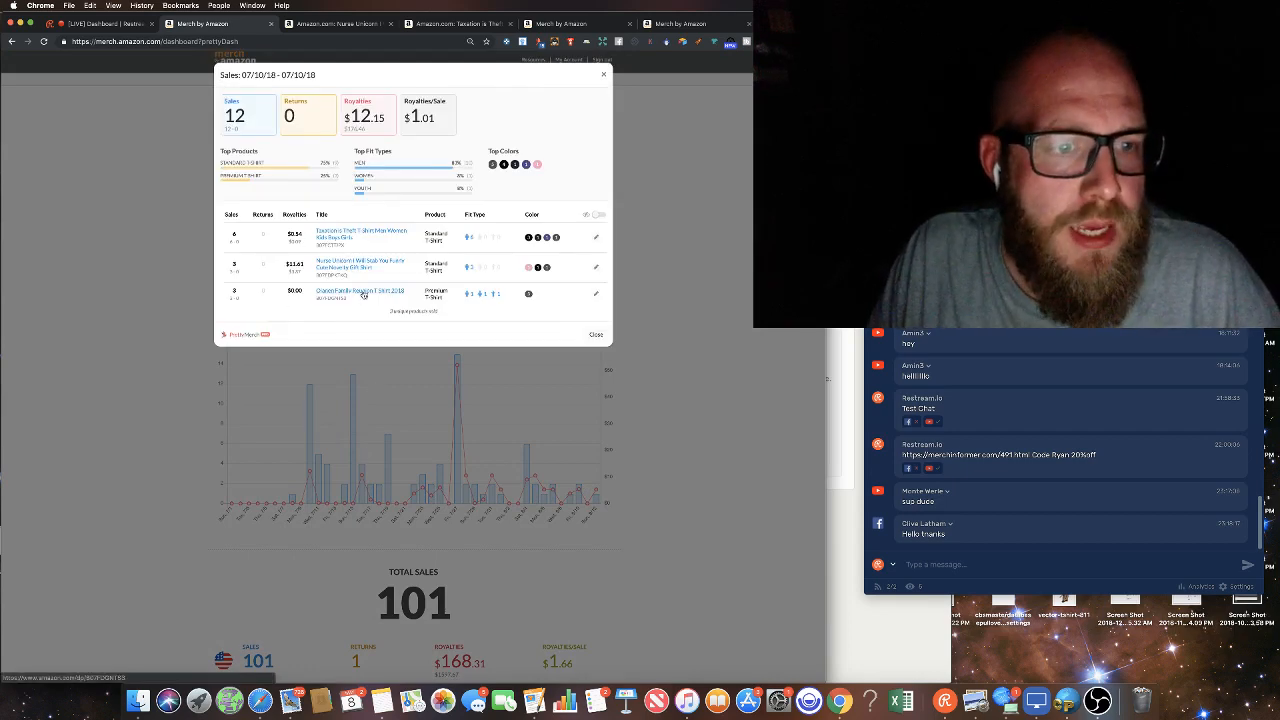
pyautogui.click(361, 296)
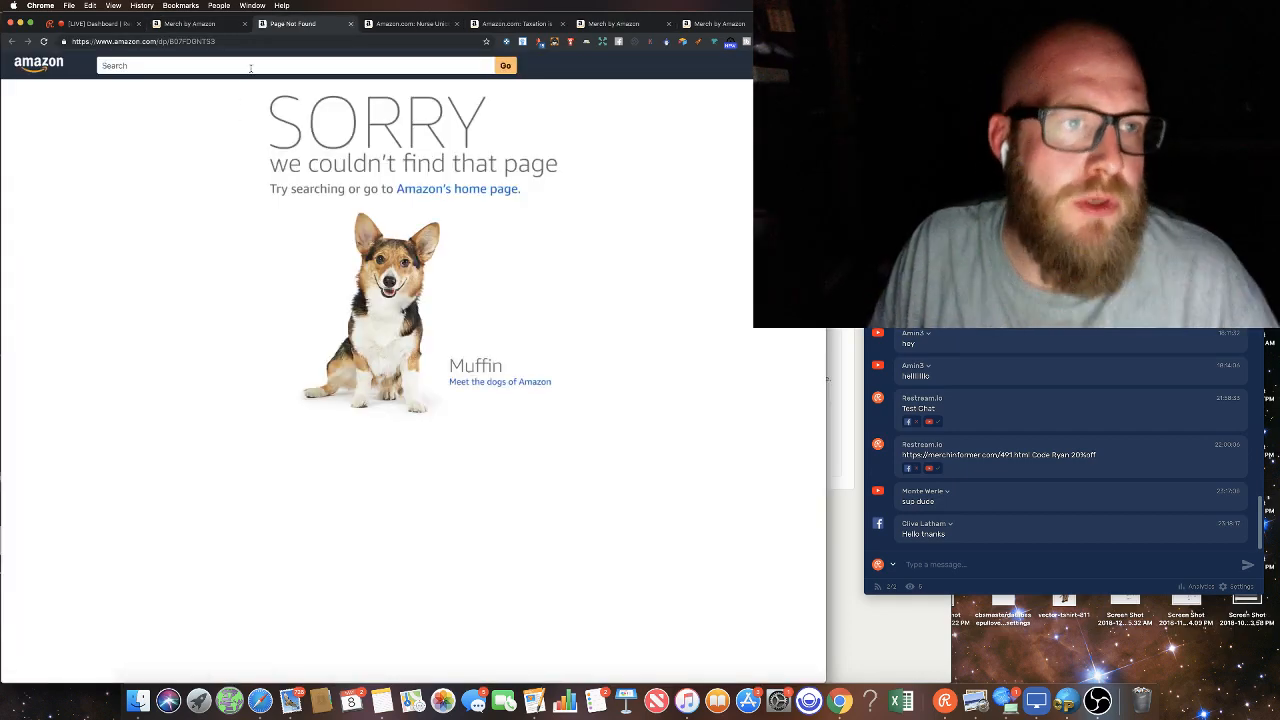
pyautogui.click(250, 67)
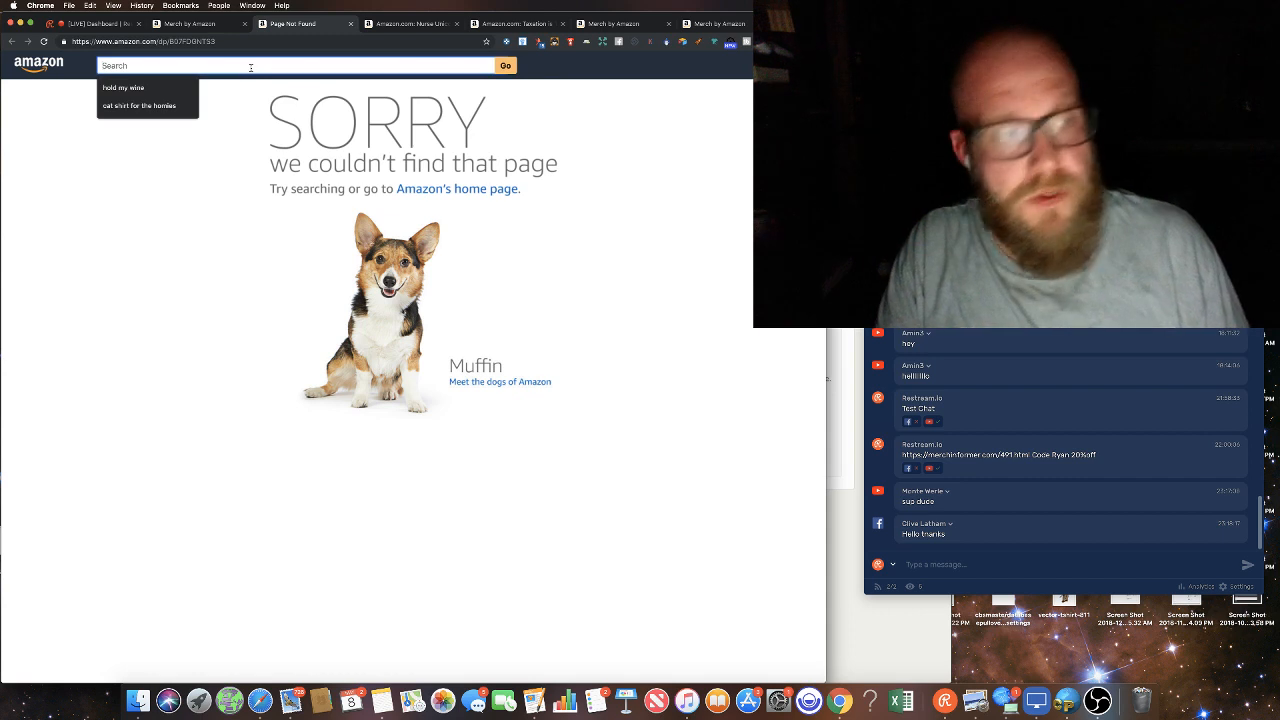
pyautogui.write('ojananen')
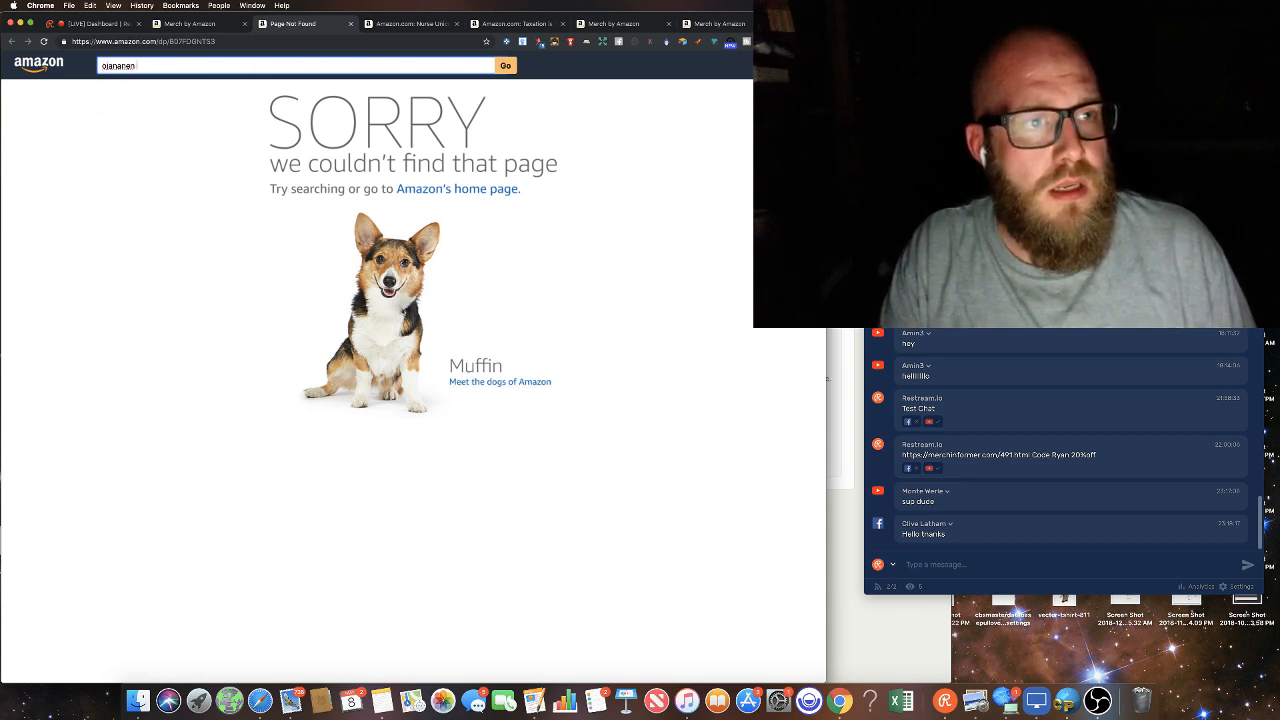
pyautogui.press('BackSpace')
pyautogui.press('BackSpace')
pyautogui.press('BackSpace')
pyautogui.press('BackSpace')
pyautogui.write('en fam')
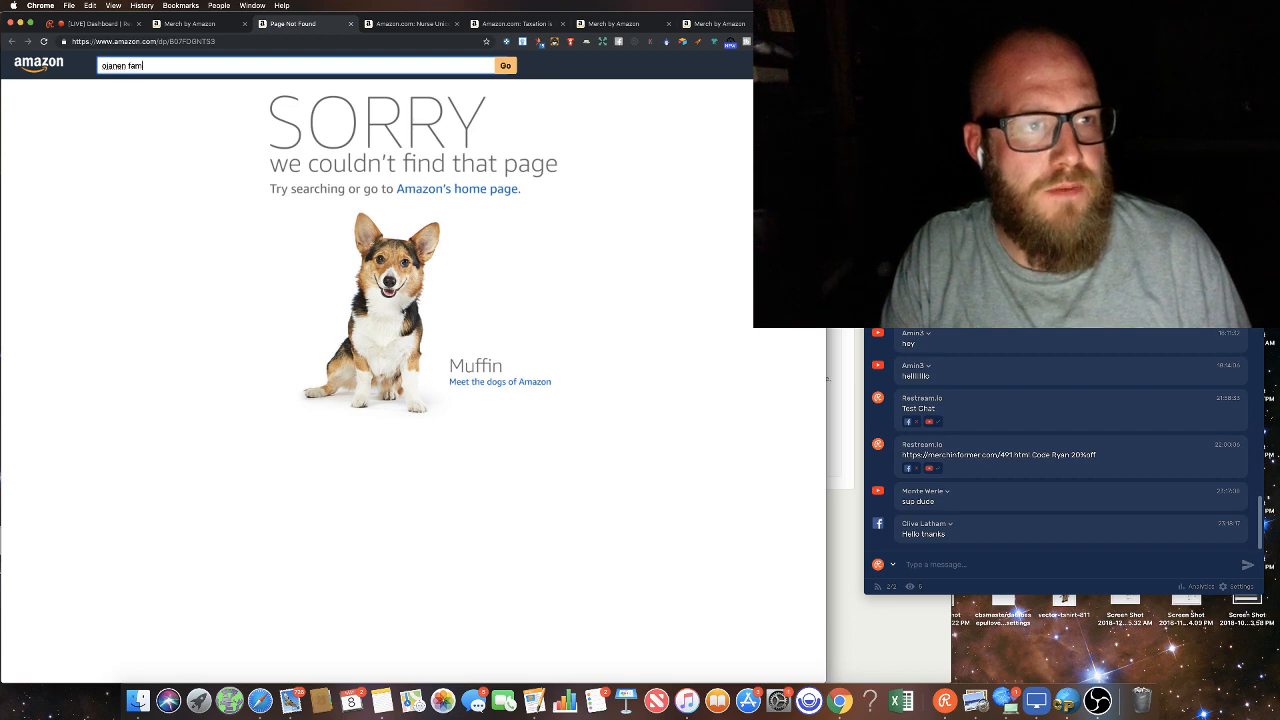
pyautogui.write('ily reunino')
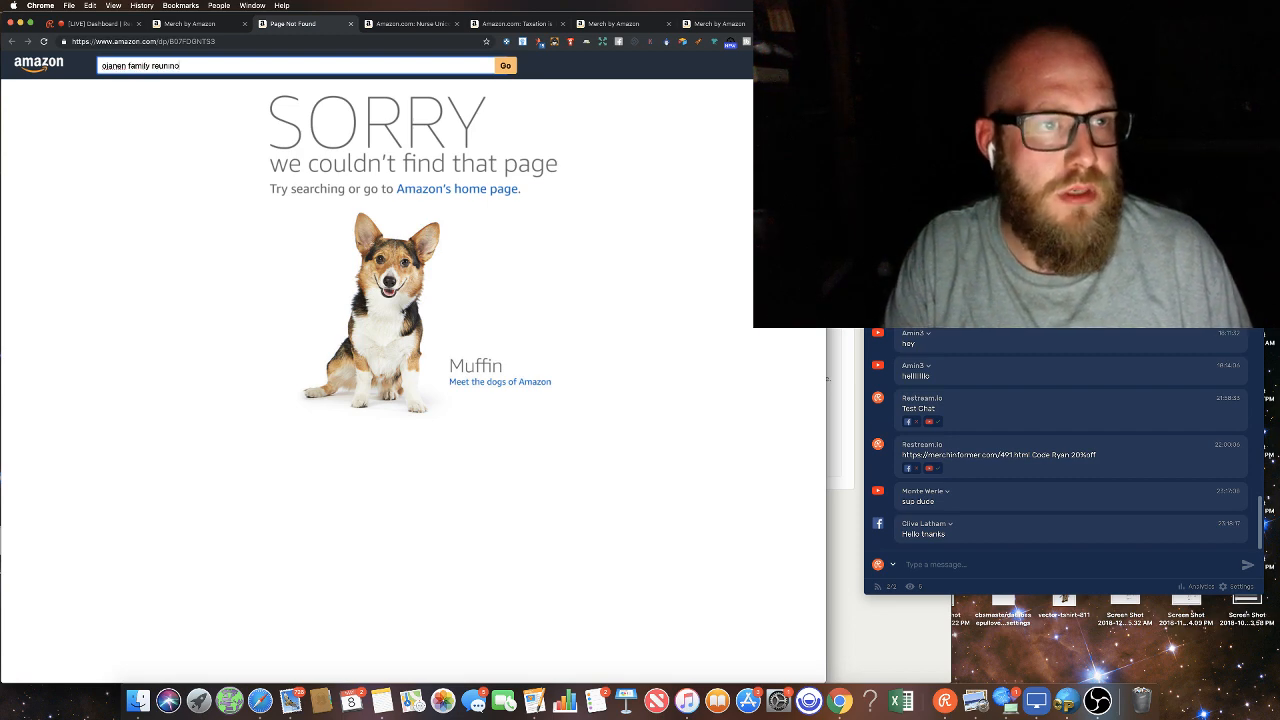
pyautogui.press('Return')
pyautogui.click(288, 197)
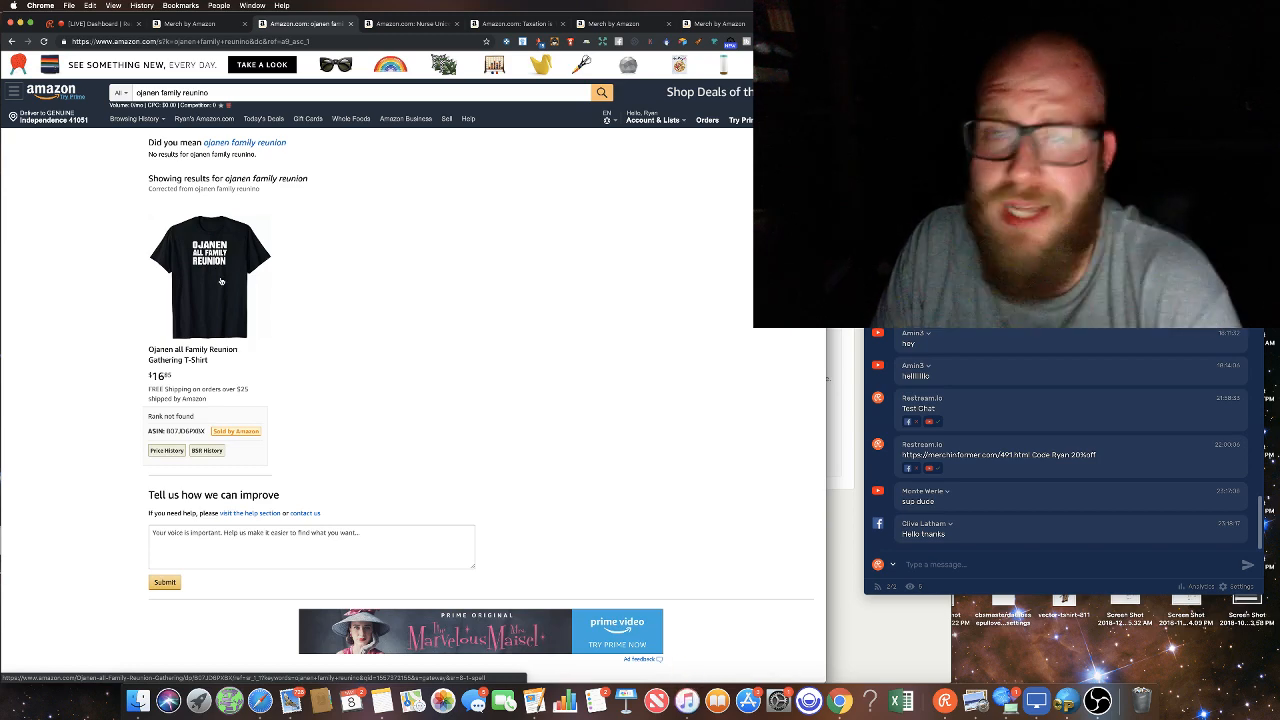
# - Return to the sales analytics, close the July 10 details and look through the page's summary and products sold
pyautogui.click(190, 23)
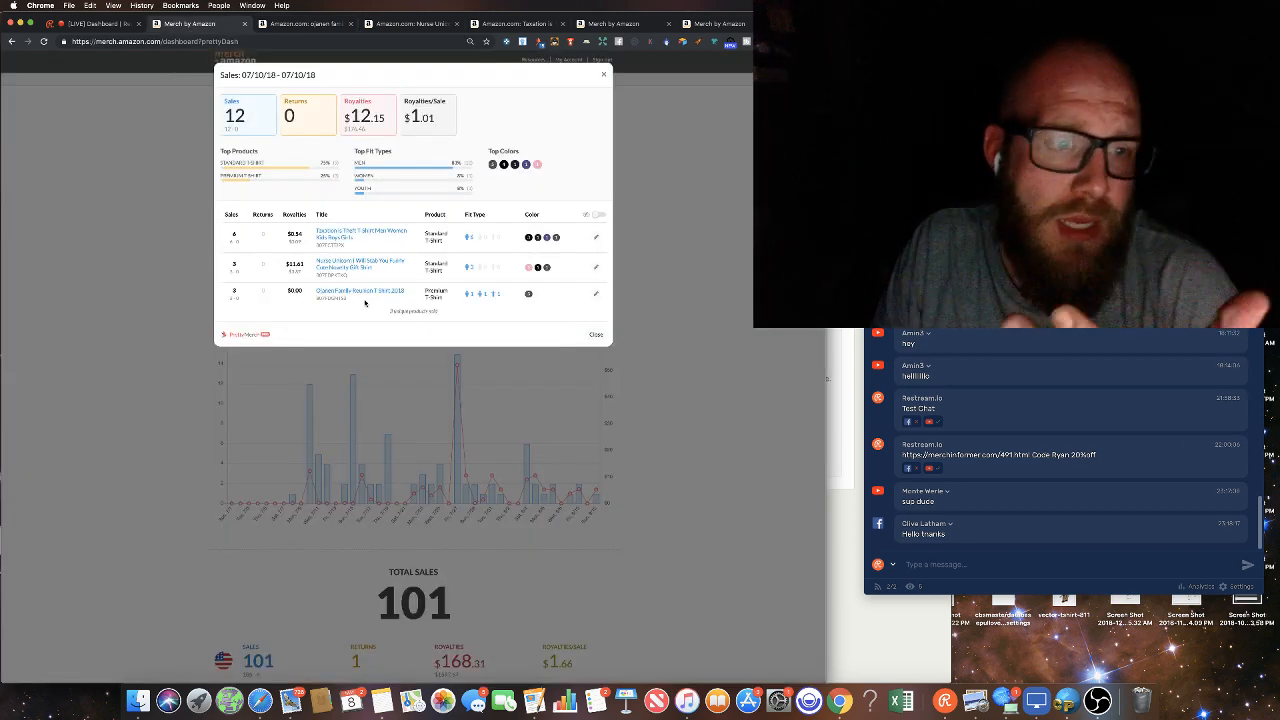
pyautogui.click(650, 326)
pyautogui.scroll(-10, 655, 350)
pyautogui.scroll(-5, 550, 335)
pyautogui.scroll(15, 514, 329)
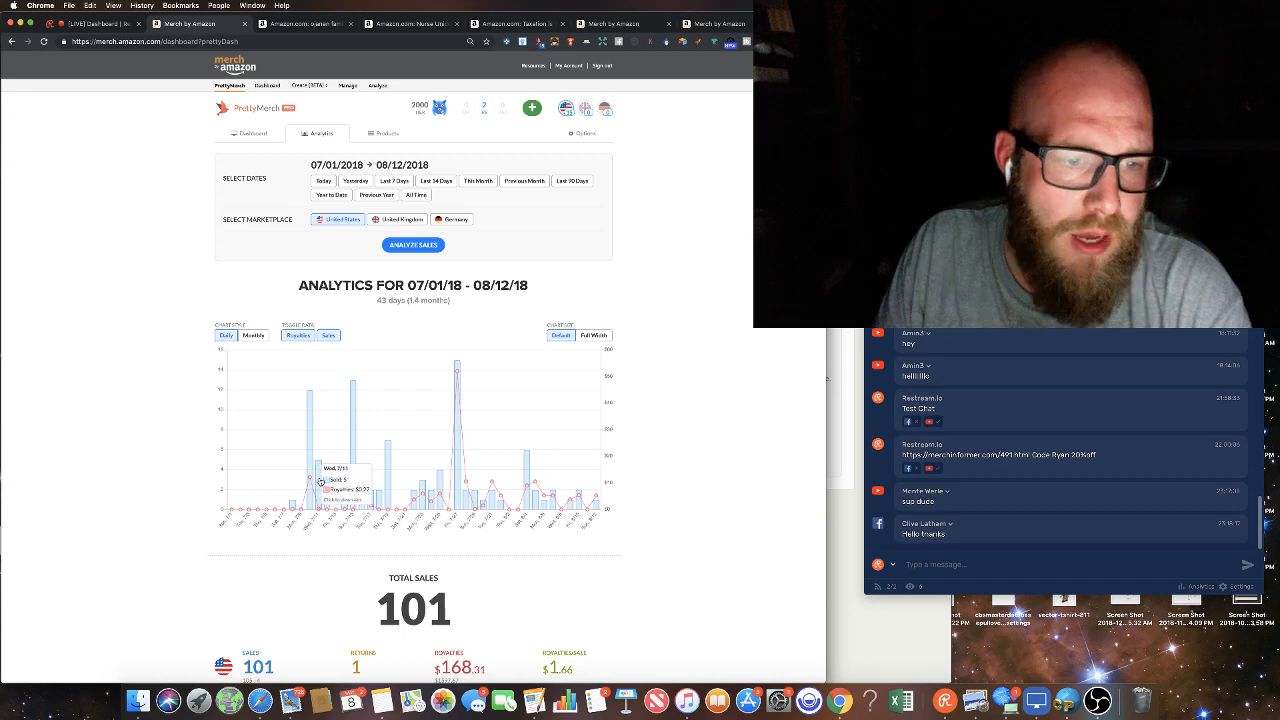
# - View the July 11, 2018 sales details and check the Taxation is Theft T-shirt's Amazon listing from there
pyautogui.click(321, 482)
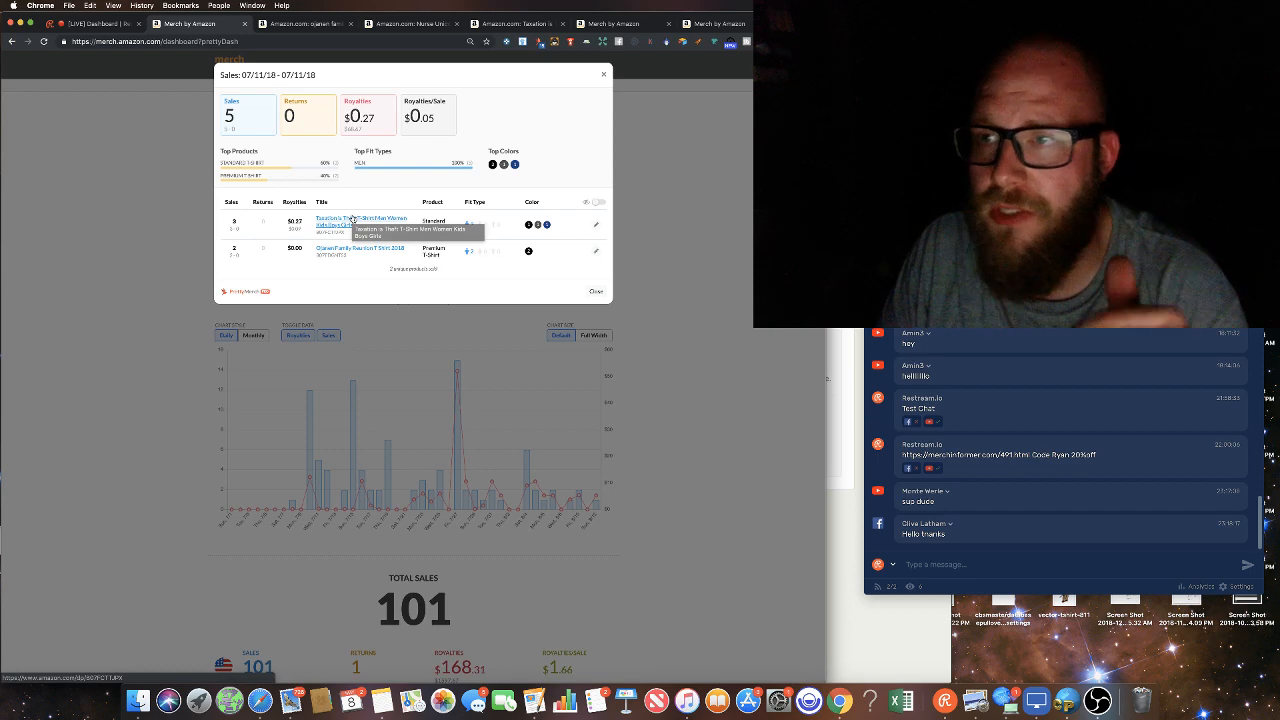
pyautogui.click(352, 218)
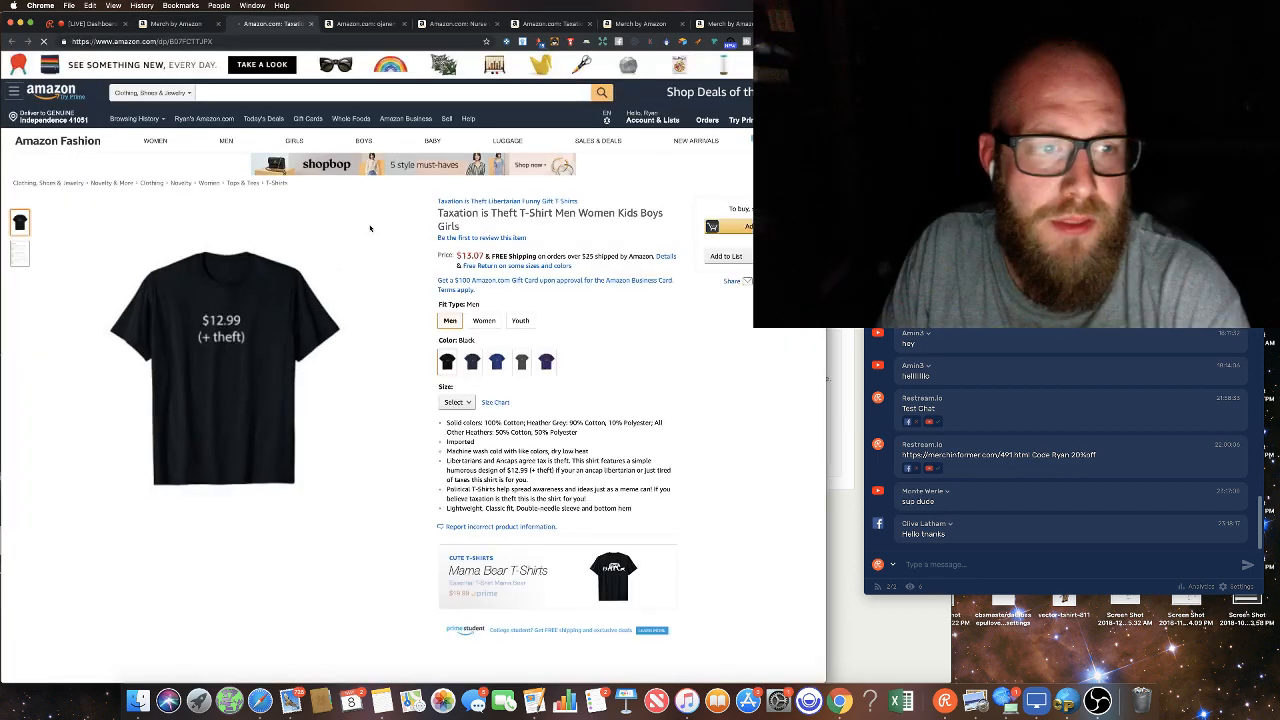
pyautogui.click(175, 23)
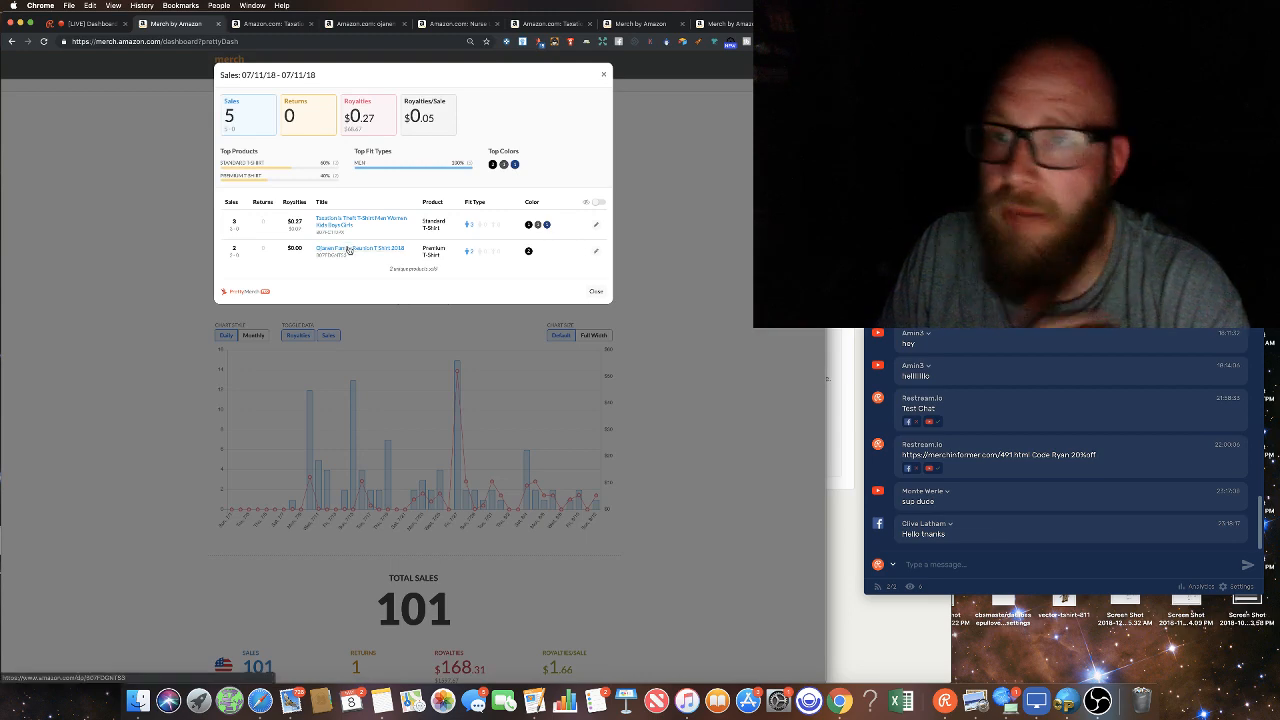
pyautogui.click(741, 355)
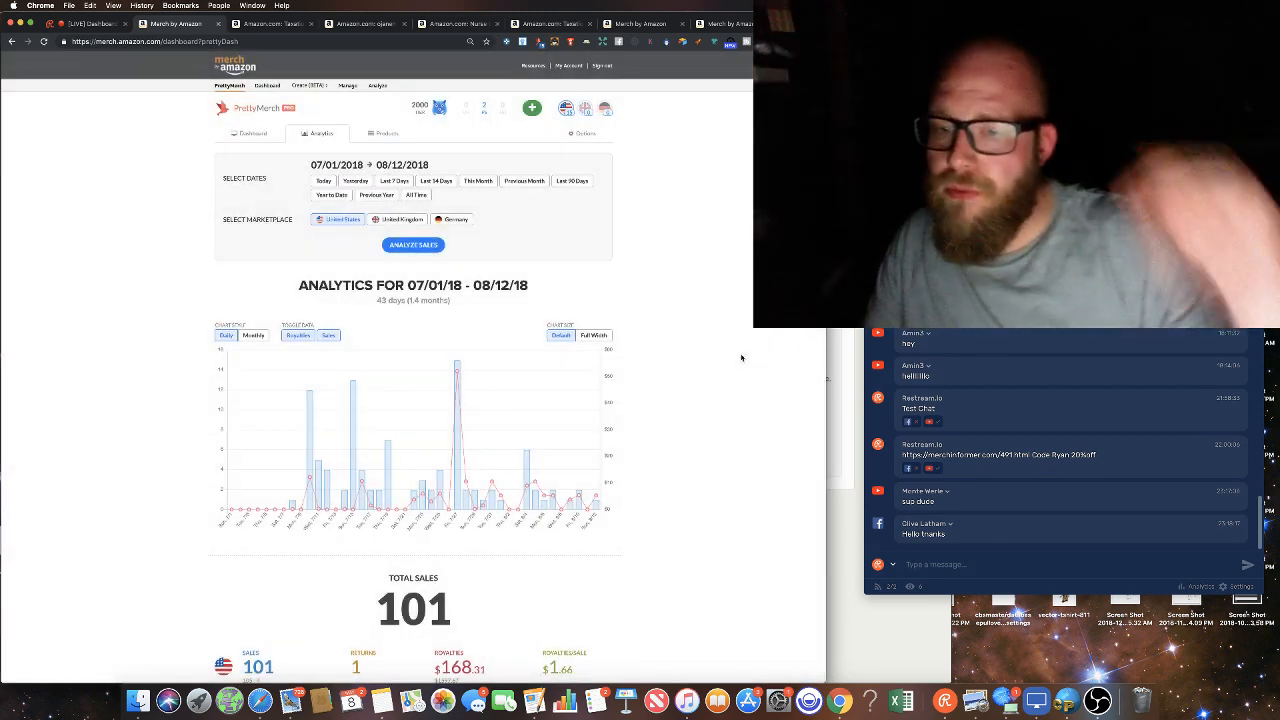
pyautogui.click(323, 501)
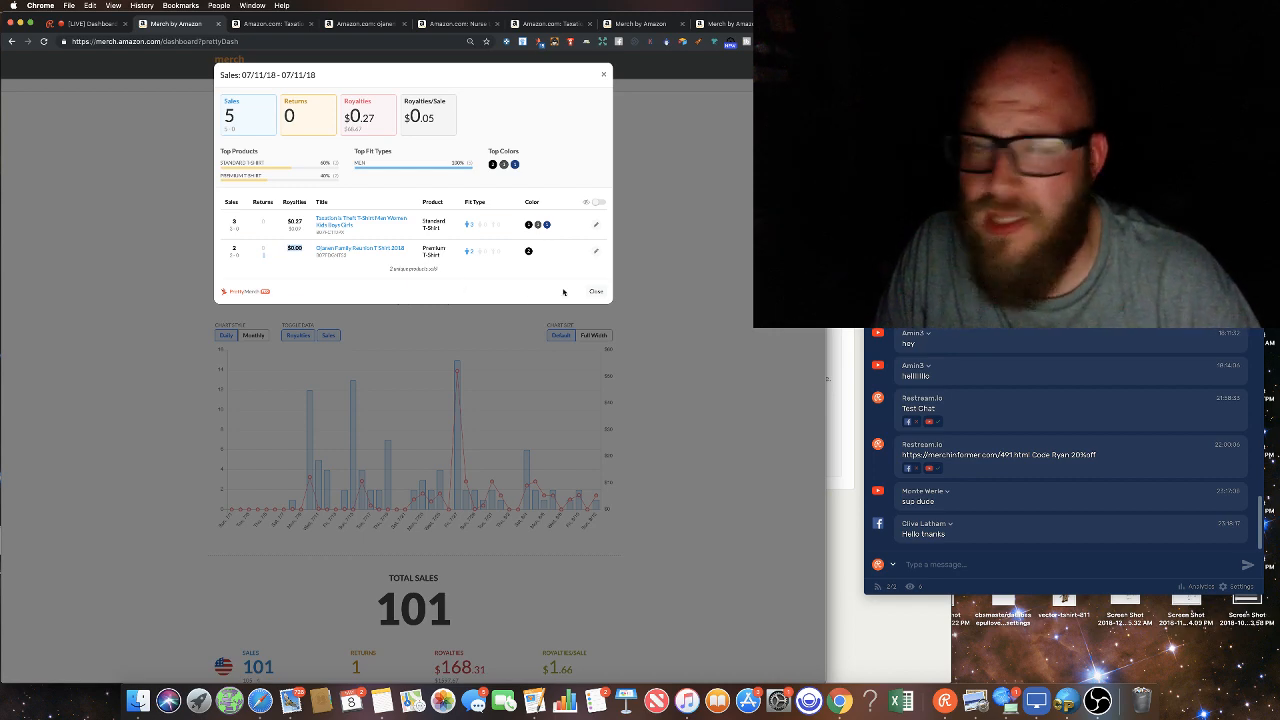
# - Close the July 11 sales details, then check the July 12, 2018 sales details from the daily chart and close them
pyautogui.click(596, 291)
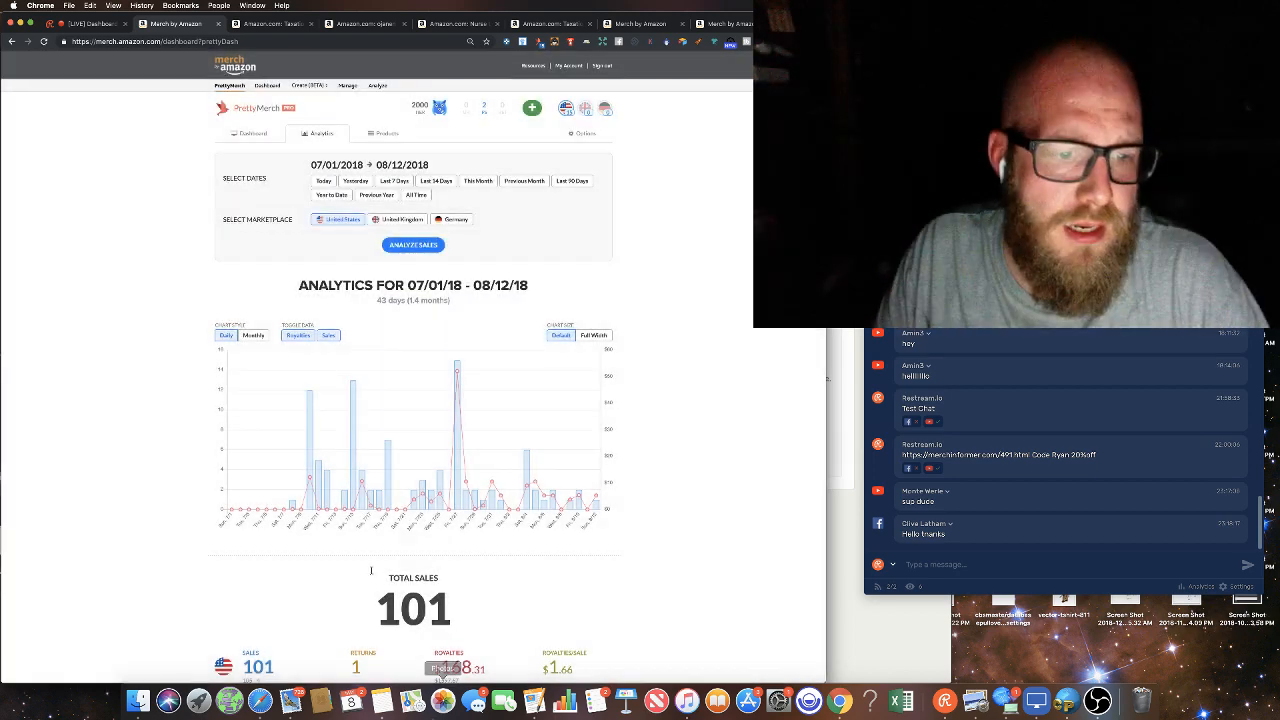
pyautogui.click(332, 502)
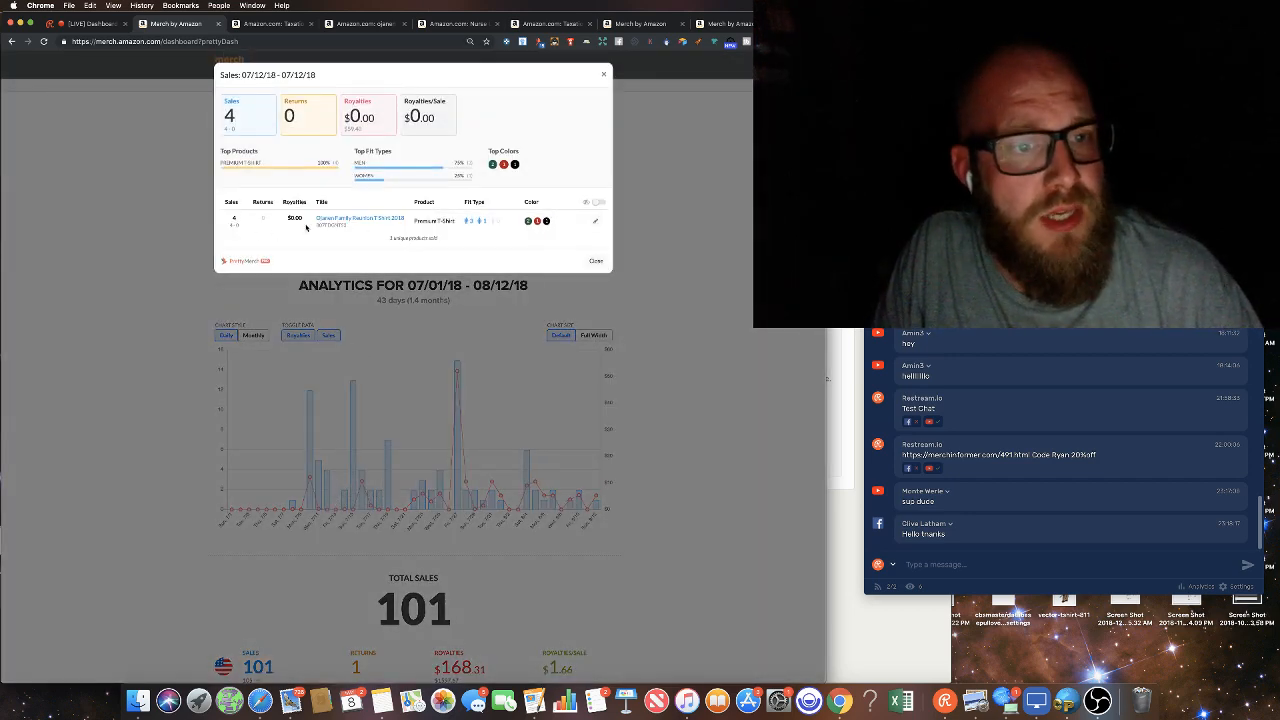
pyautogui.click(598, 262)
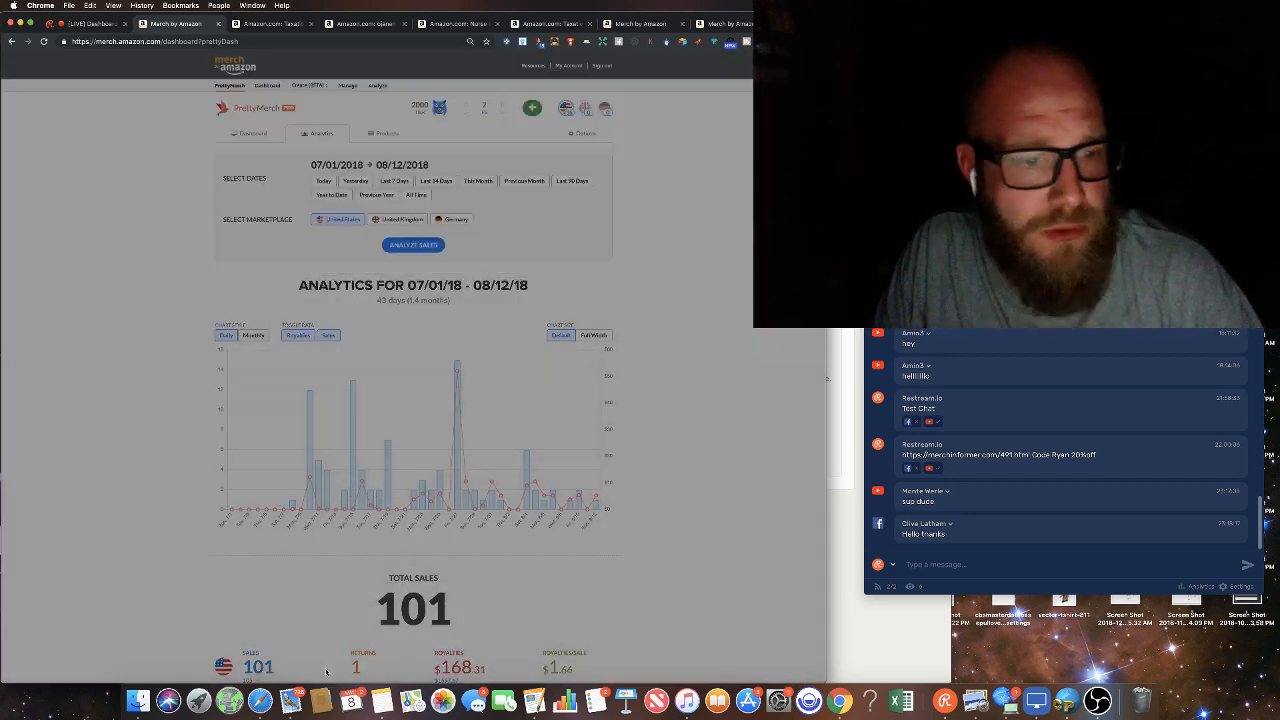
pyautogui.moveTo(292, 510)
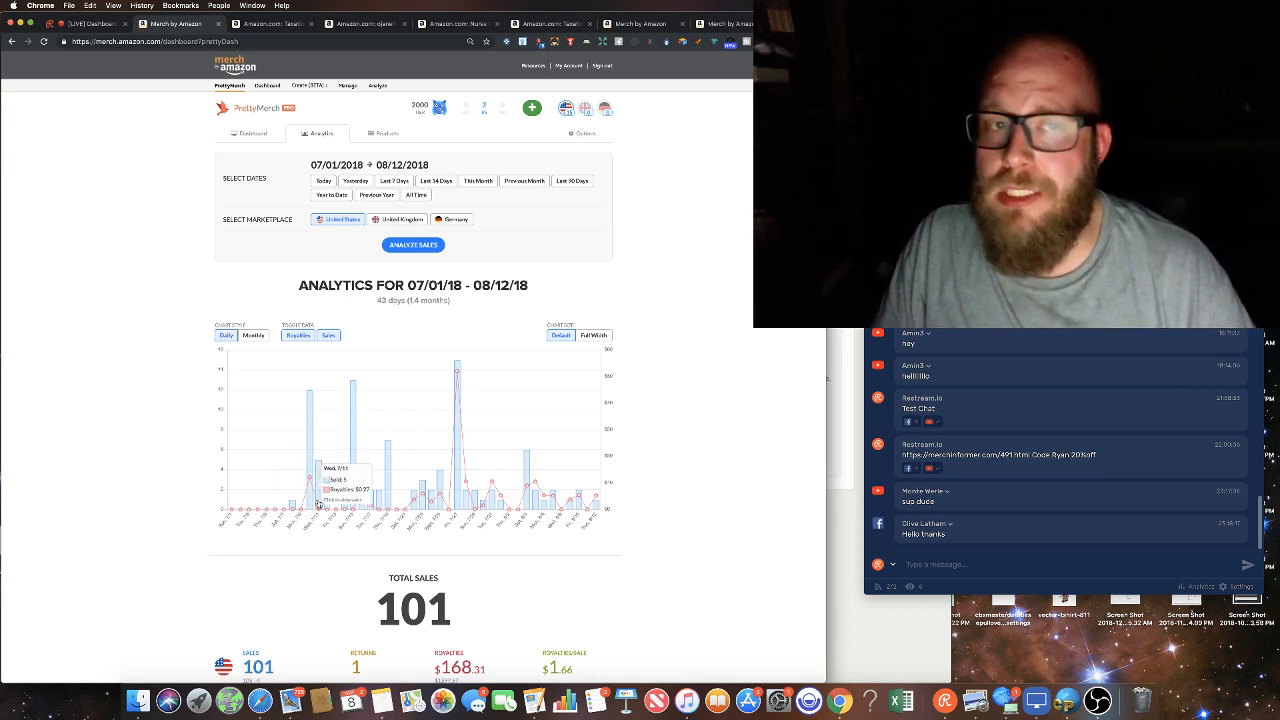
pyautogui.scroll(-1, 330, 498)
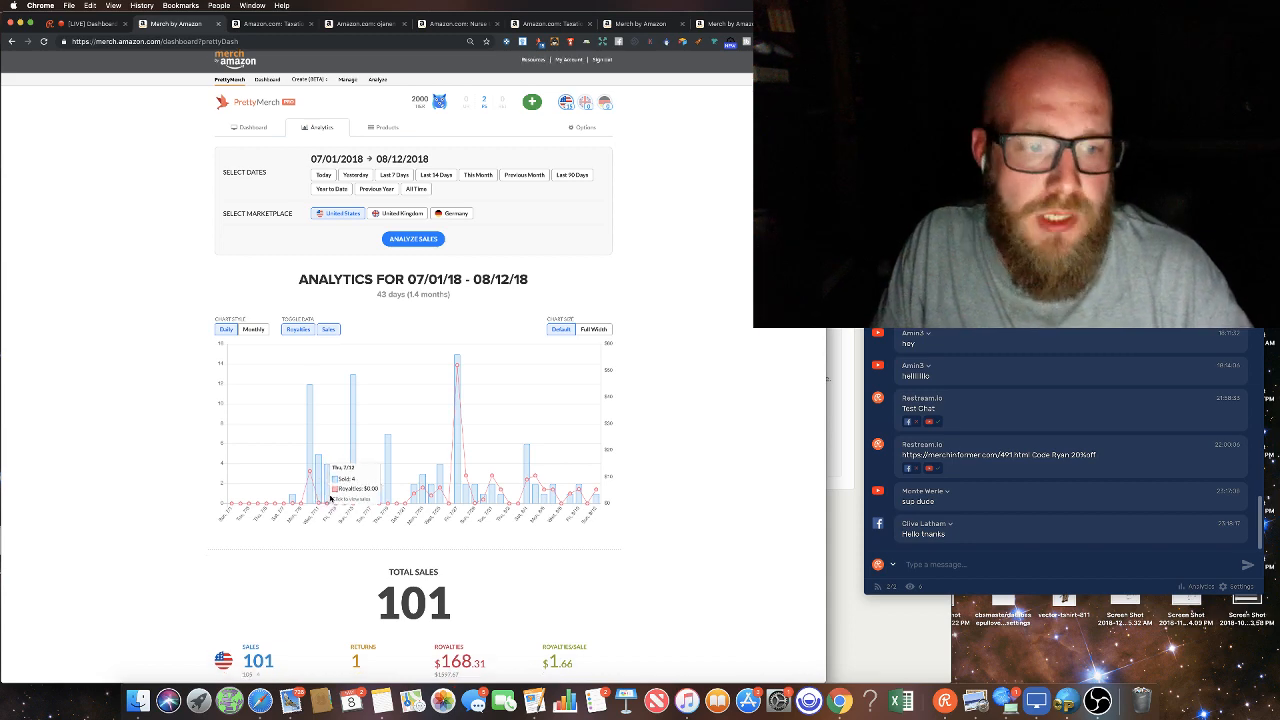
pyautogui.click(330, 498)
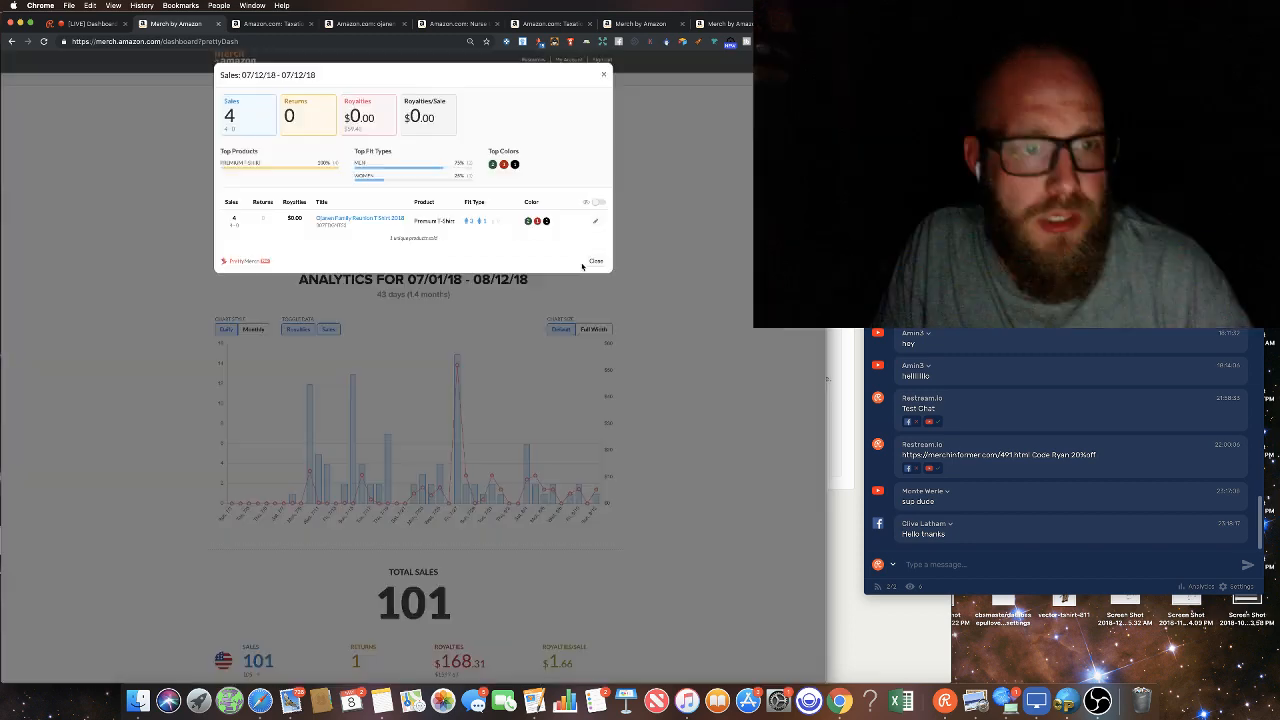
pyautogui.click(351, 557)
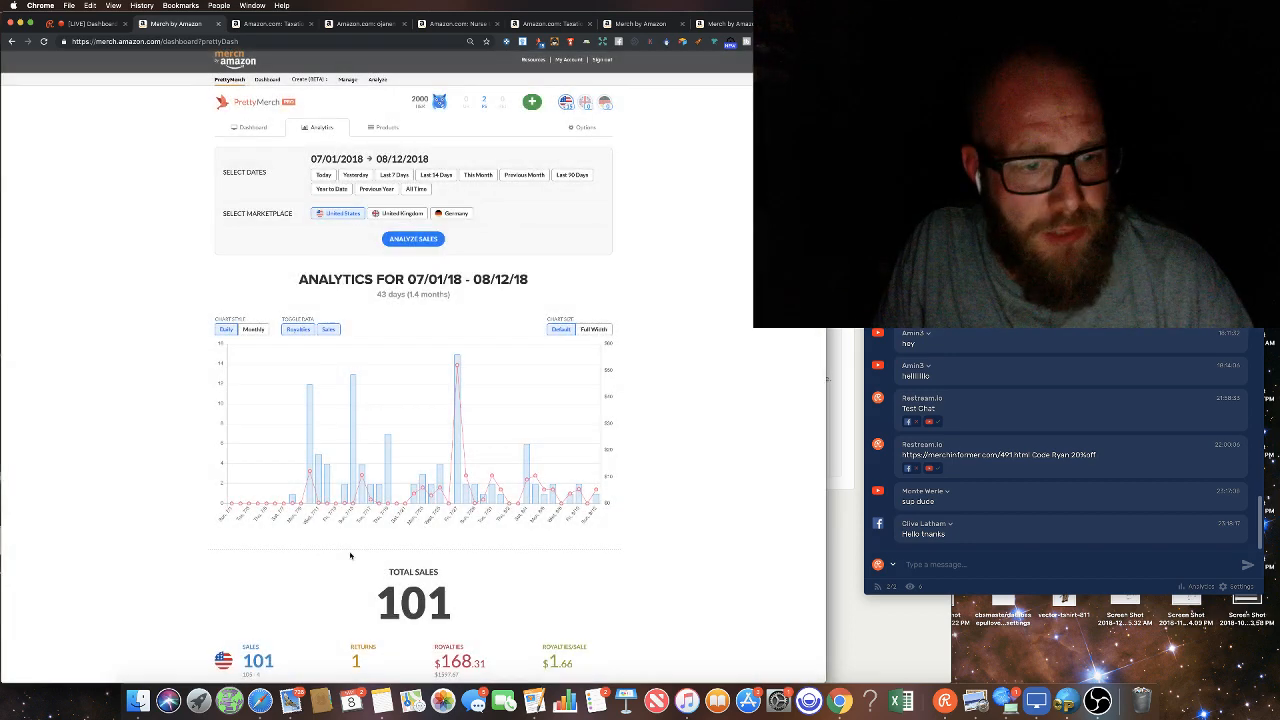
# - View the July 14 and July 15, 2018 sales details from the daily chart, closing each one after reading it
pyautogui.click(344, 500)
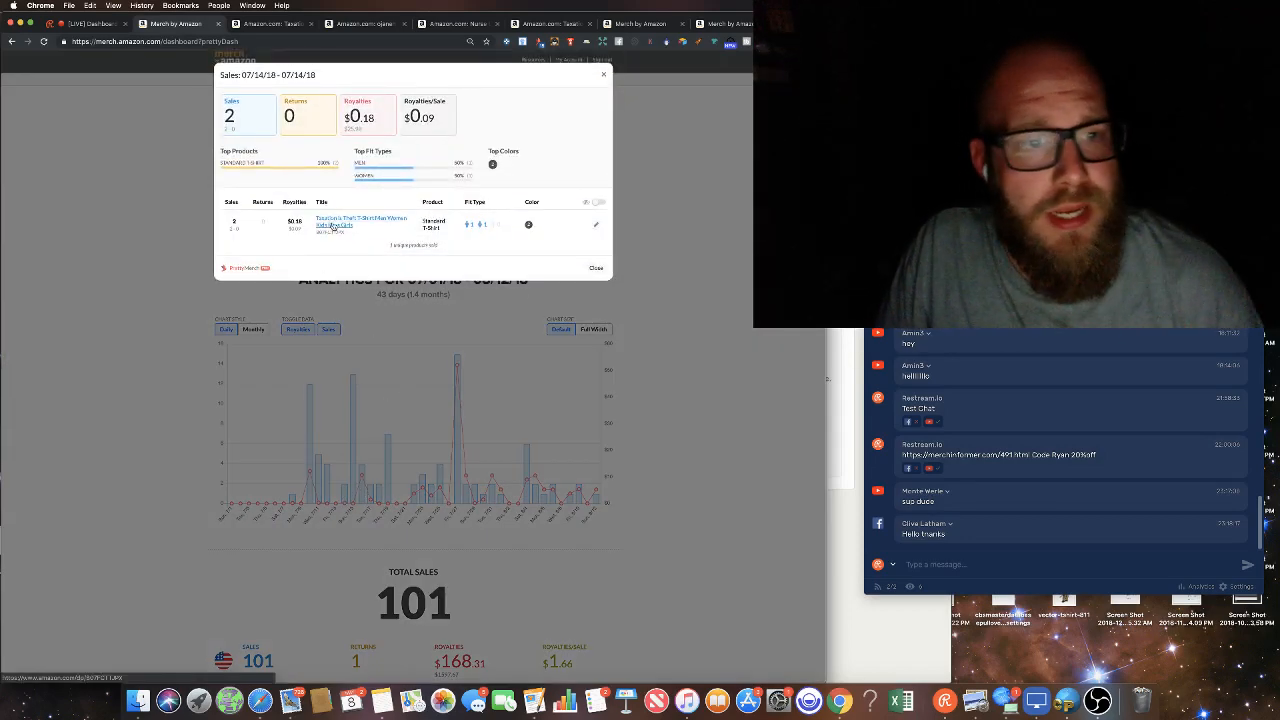
pyautogui.click(596, 269)
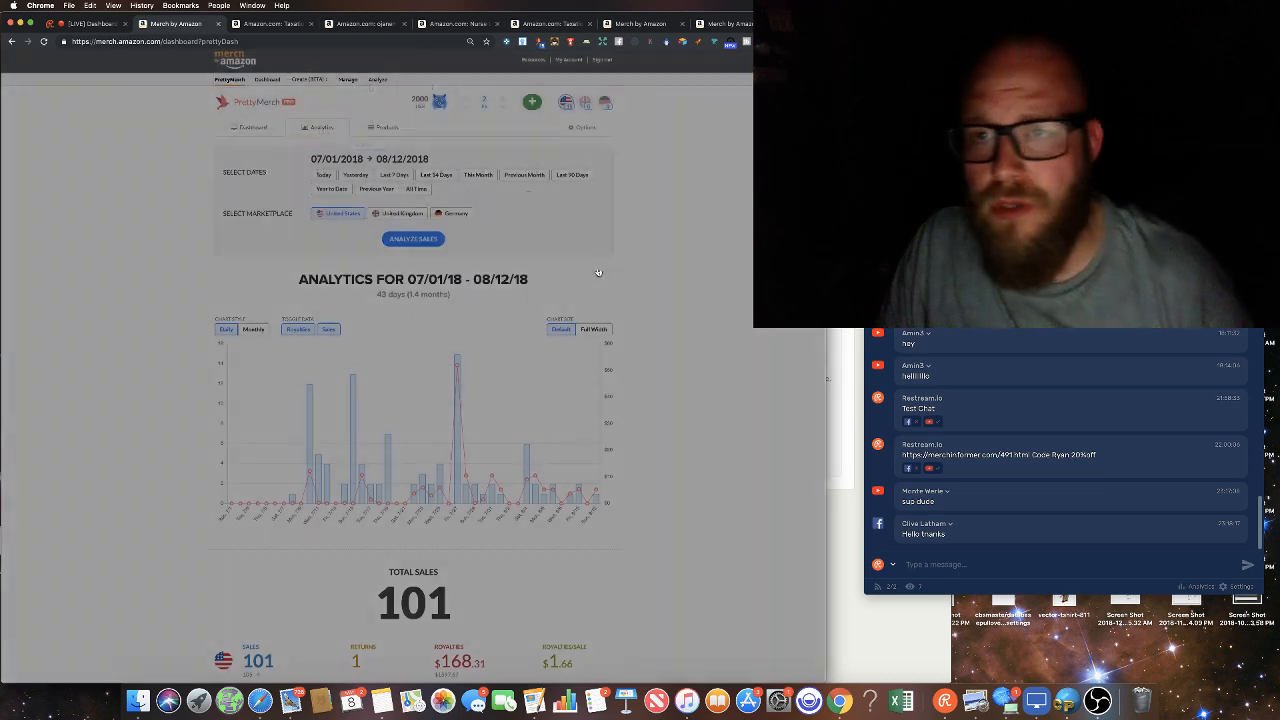
pyautogui.click(347, 499)
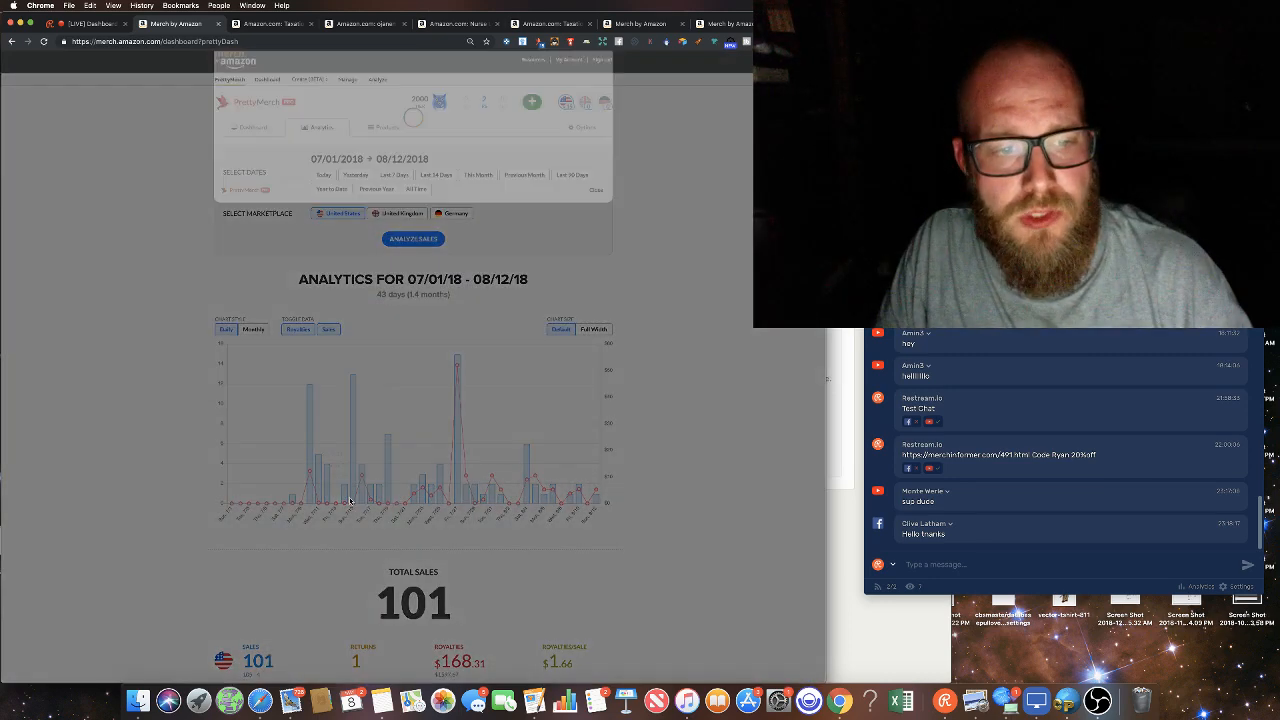
pyautogui.click(596, 268)
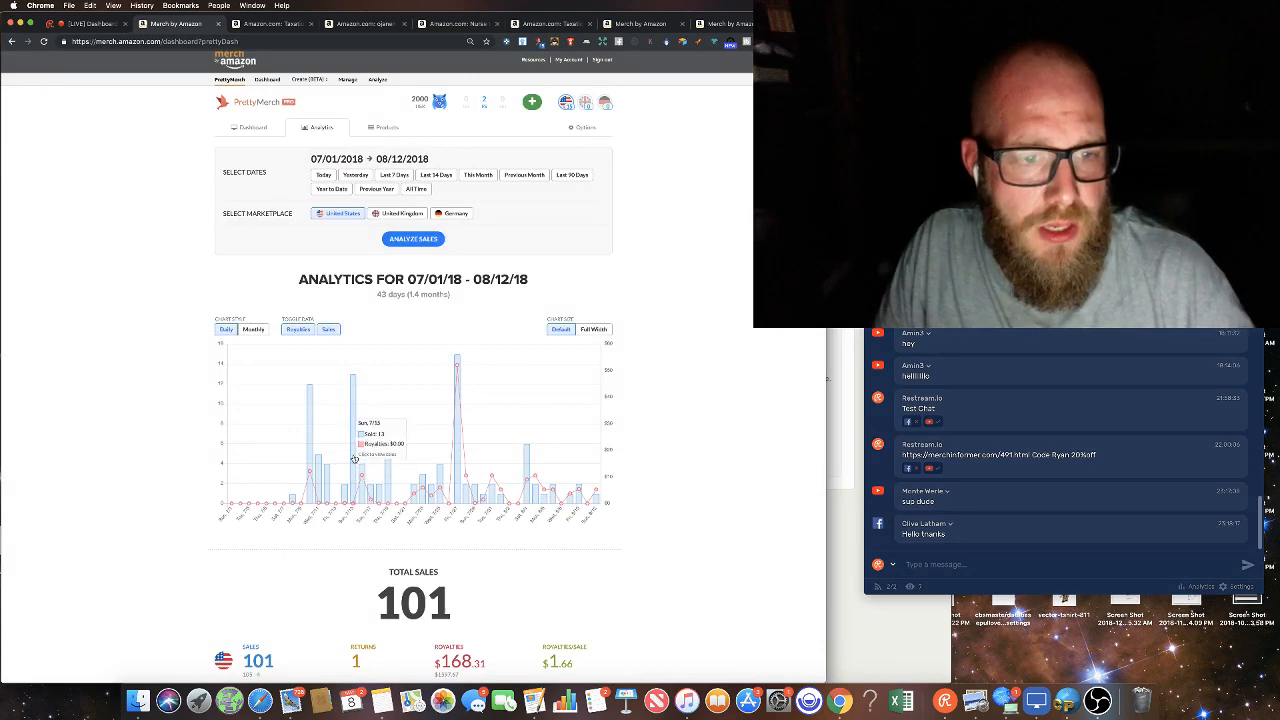
pyautogui.click(355, 459)
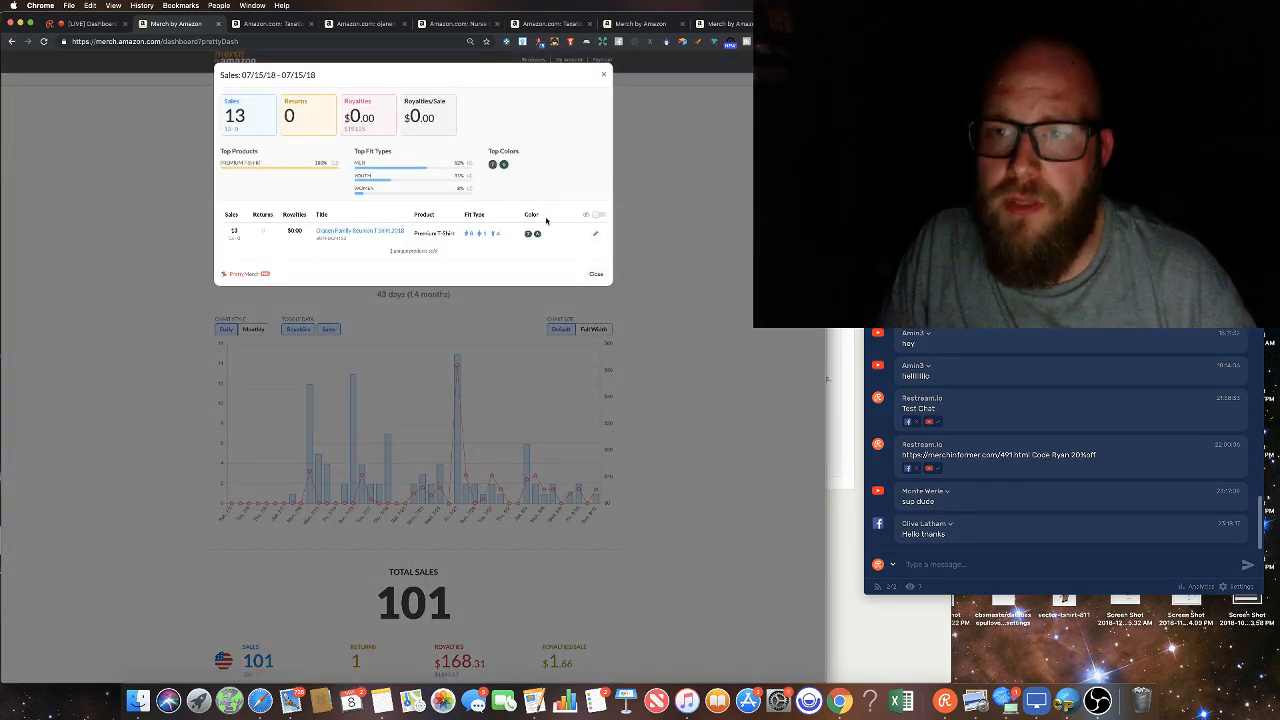
pyautogui.click(596, 279)
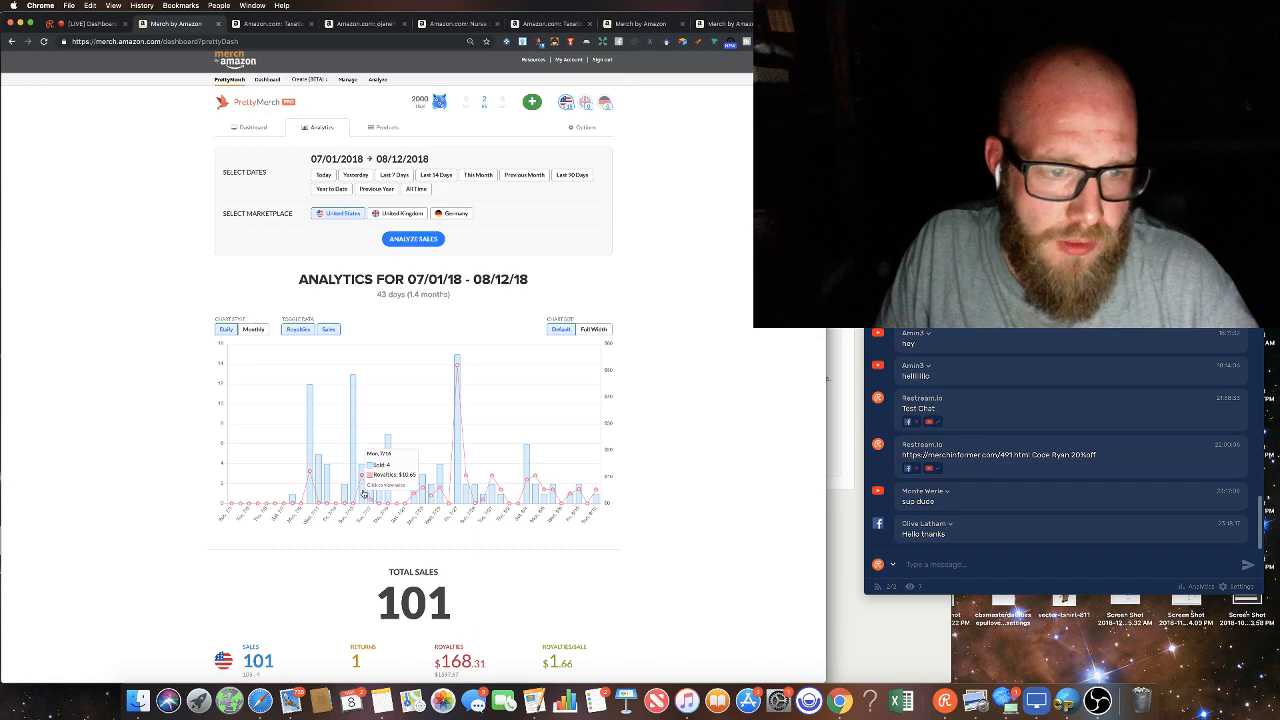
# - From the July 16, 2018 sales details, open the Vintage Railway Model 10 Crossing shirt's Amazon listing and inspect its price and magnified design
pyautogui.click(562, 504)
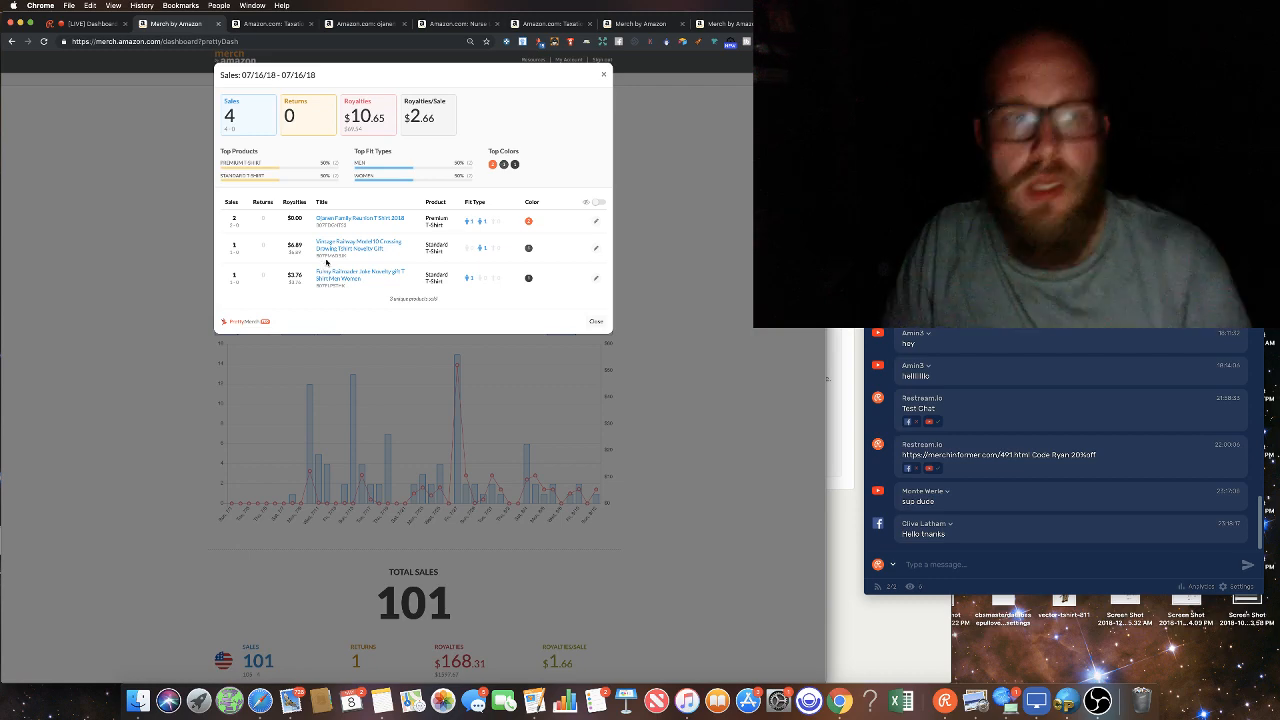
pyautogui.click(337, 249)
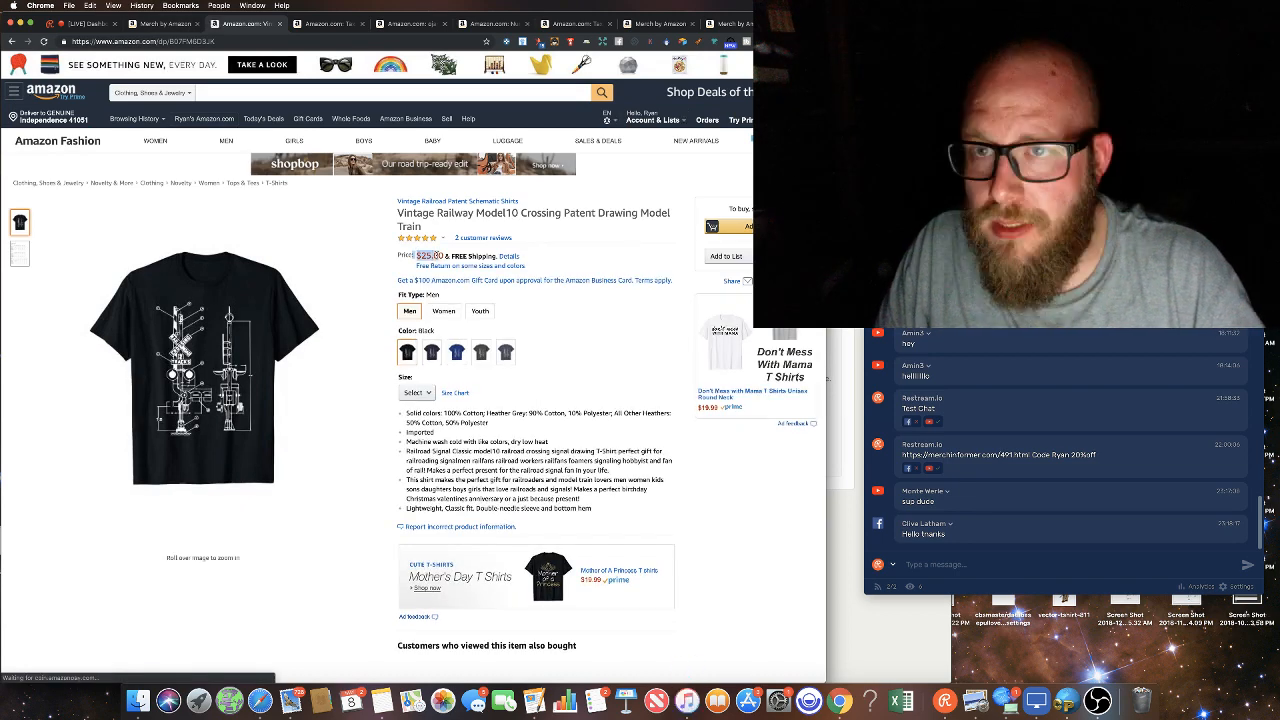
pyautogui.moveTo(418, 256); pyautogui.dragTo(446, 257)
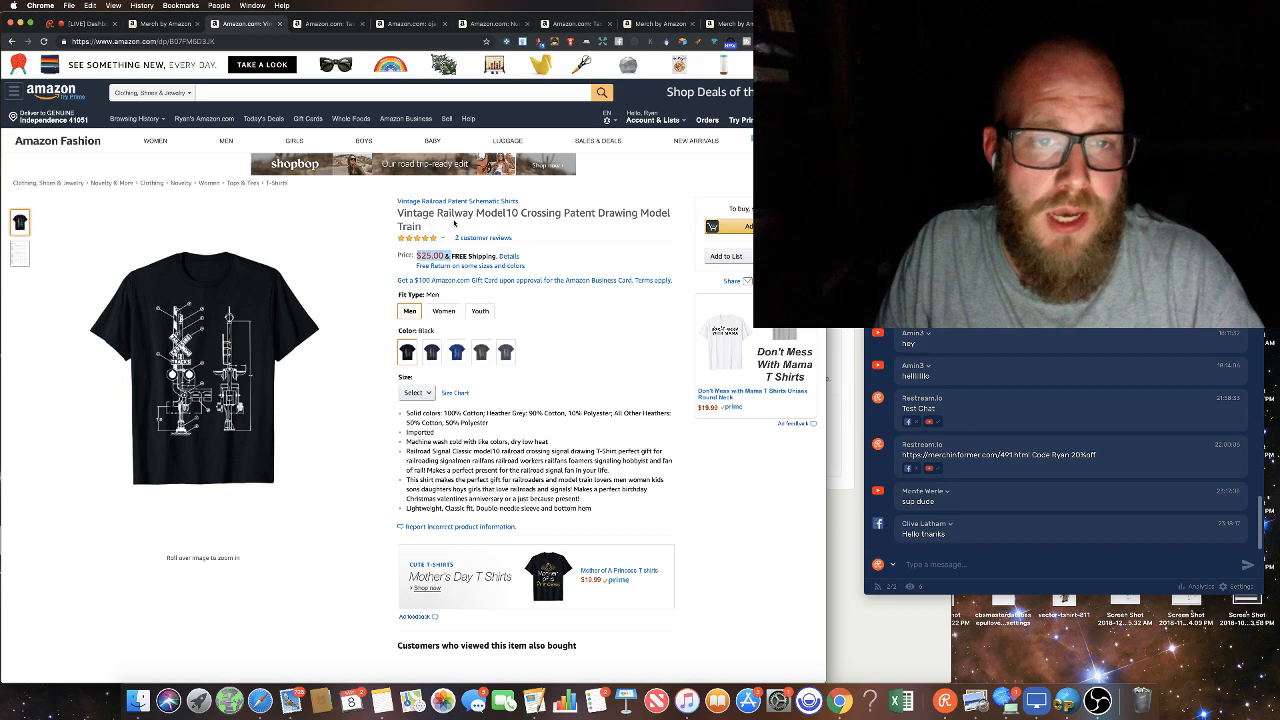
pyautogui.moveTo(220, 342)
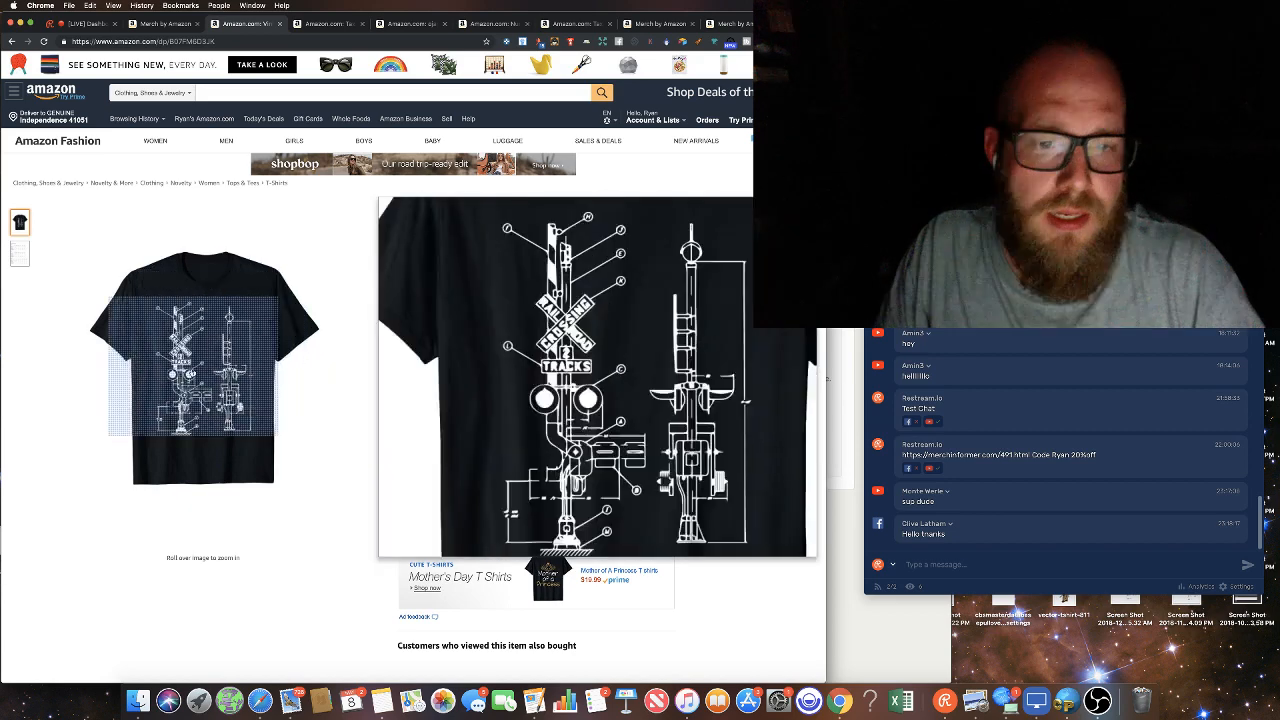
pyautogui.scroll(-1, 197, 368)
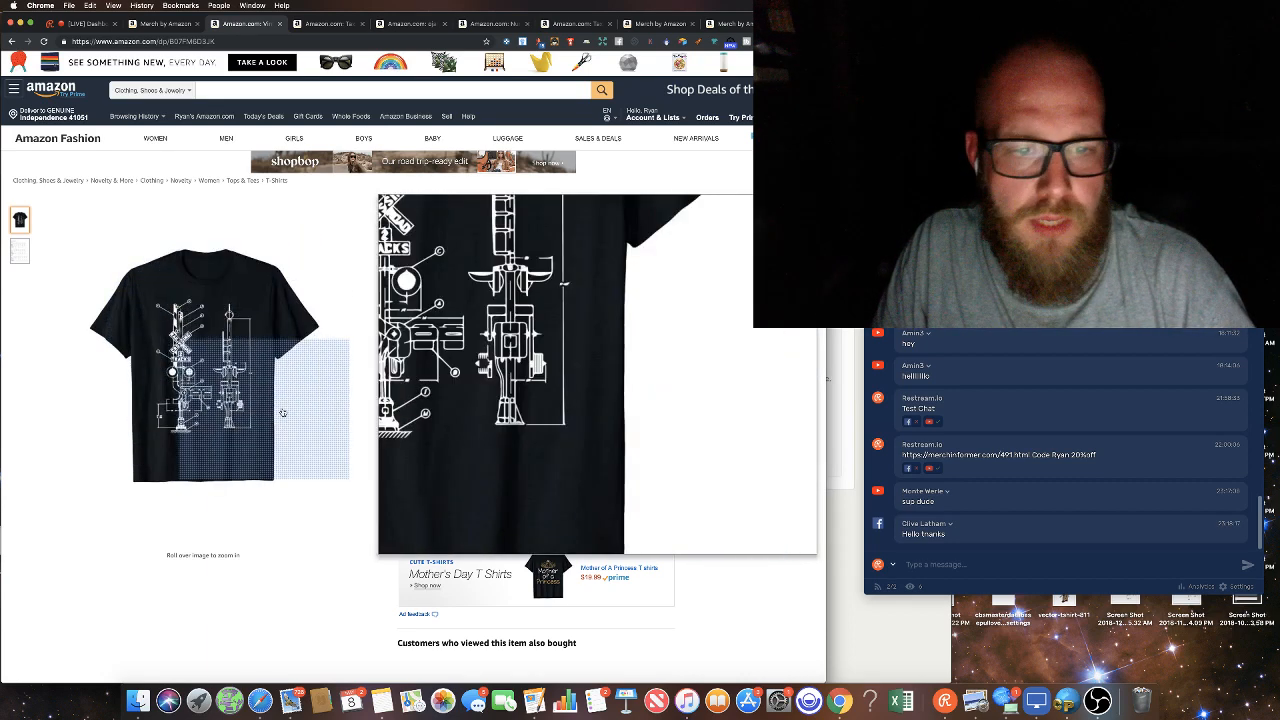
# - Inspect the Funny Railroader Joke shirt's Amazon listing from the July 16 sales details with its design magnified, then close the details
pyautogui.click(172, 24)
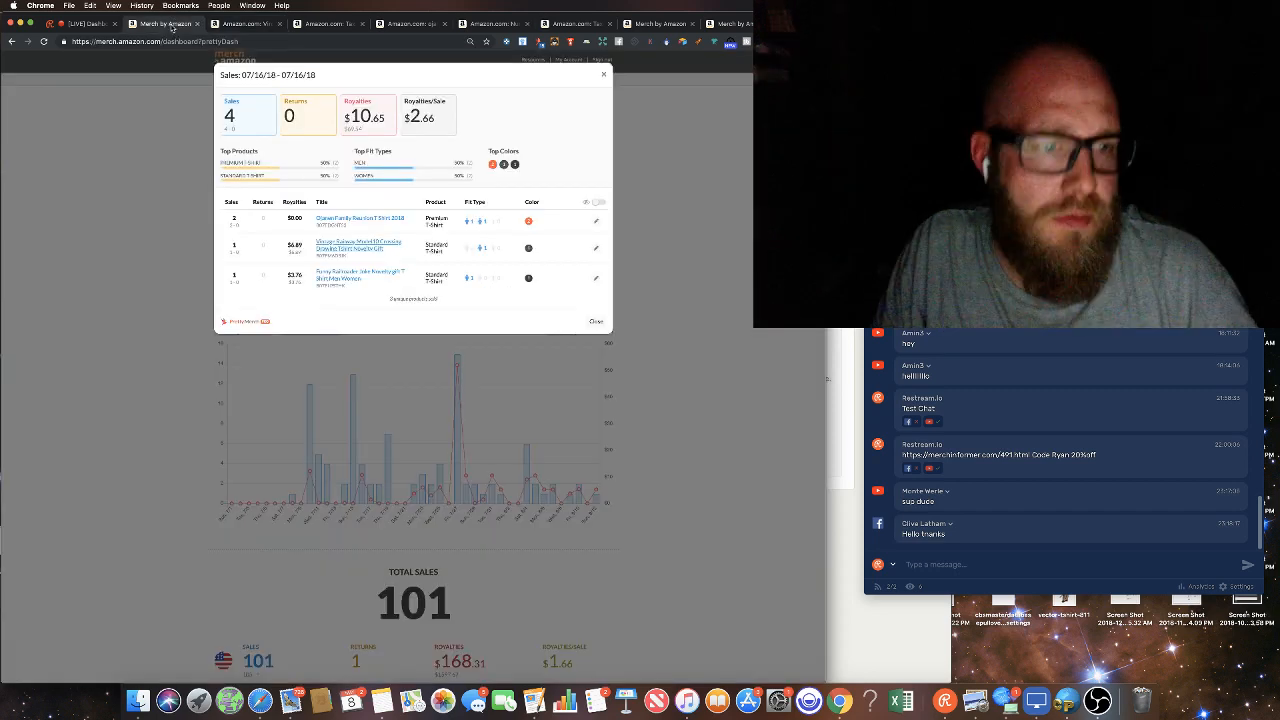
pyautogui.click(360, 274)
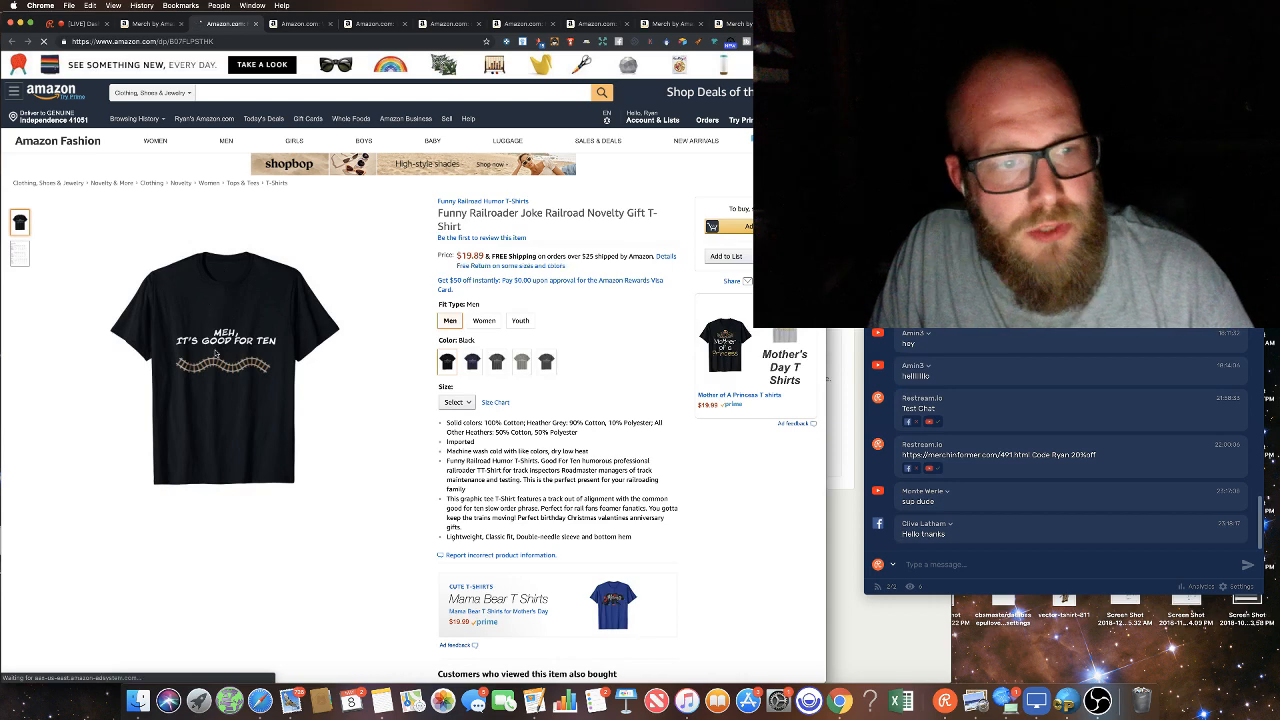
pyautogui.moveTo(217, 356)
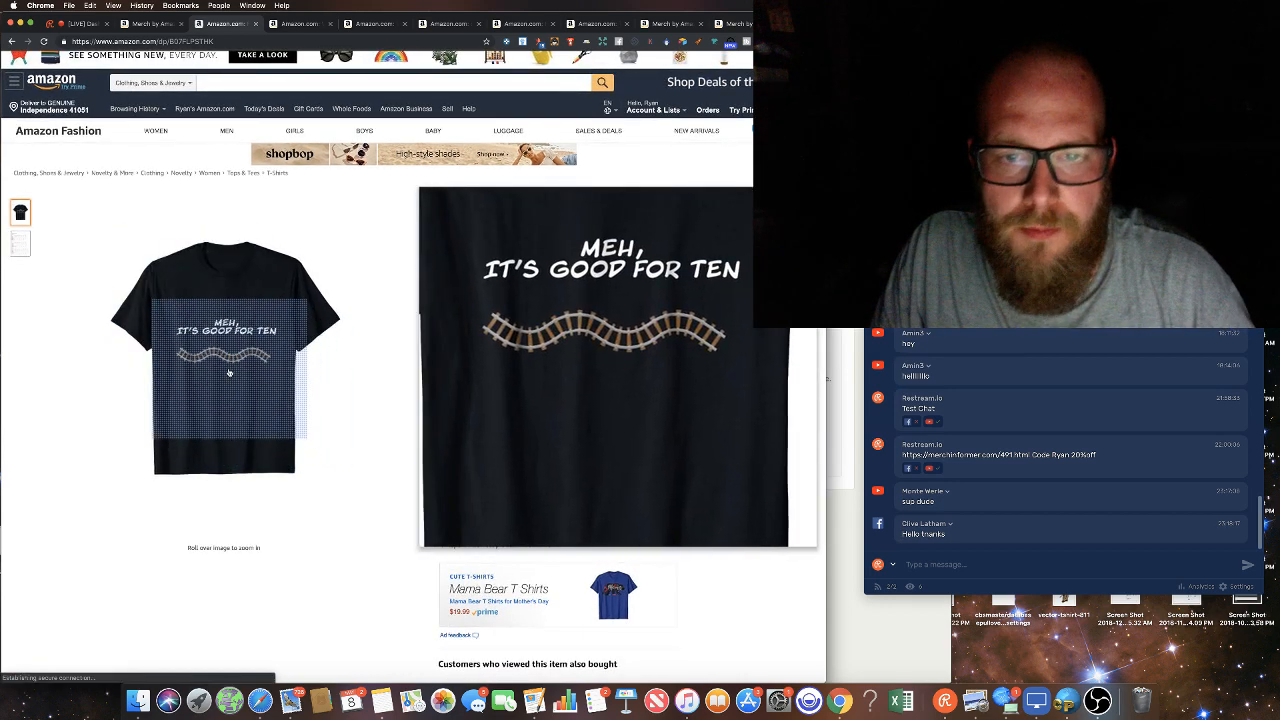
pyautogui.scroll(-1, 591, 362)
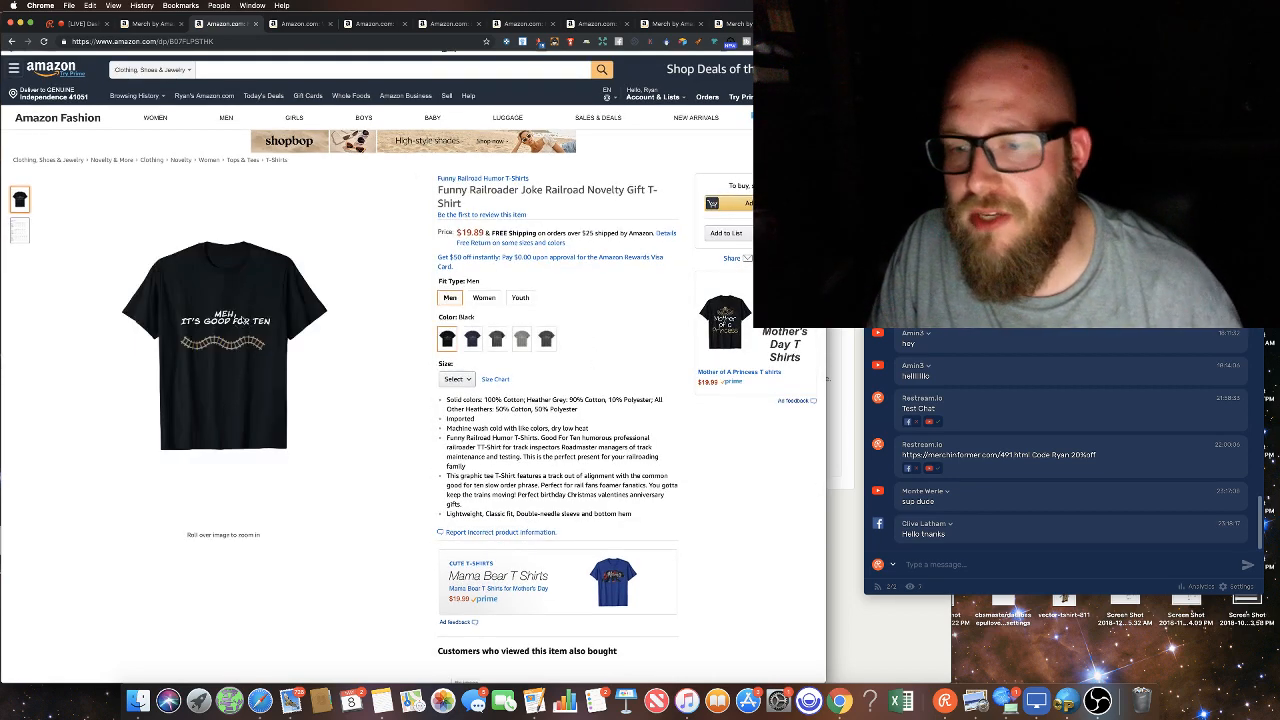
pyautogui.click(152, 23)
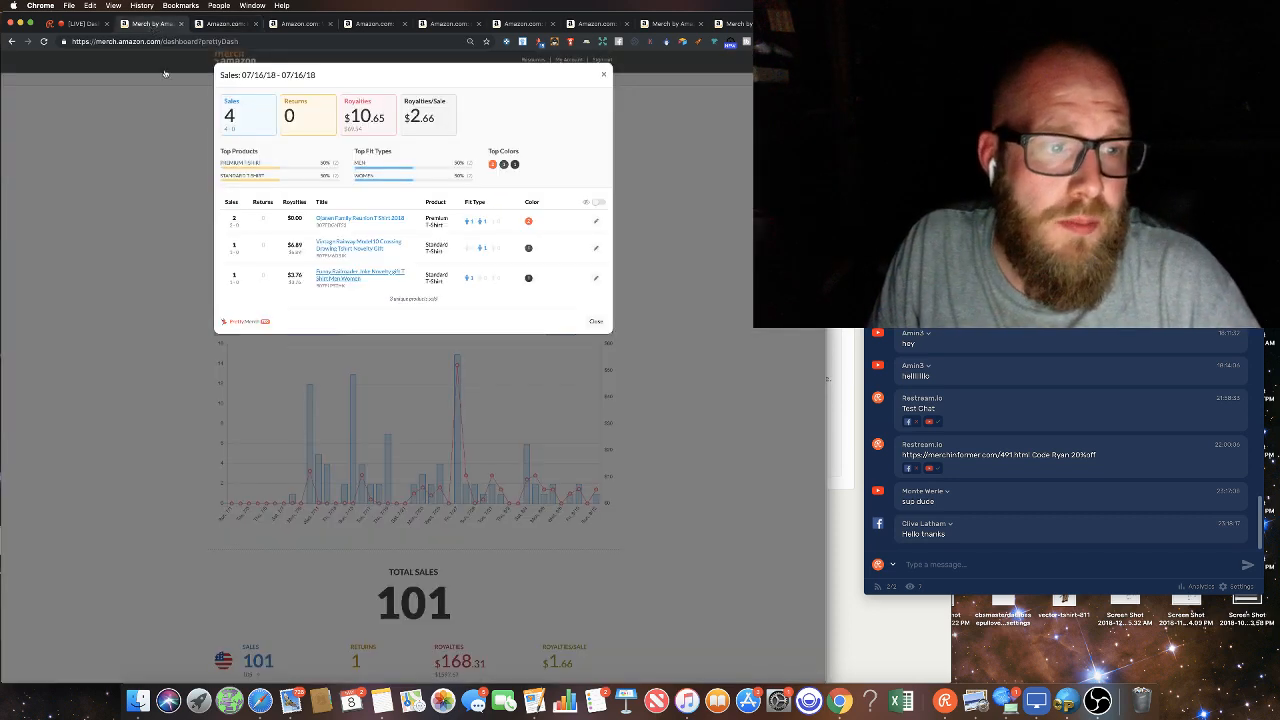
pyautogui.click(594, 322)
# - Recheck the July 14 and July 15, 2018 sales details from the daily chart and close them
pyautogui.moveTo(455, 394)
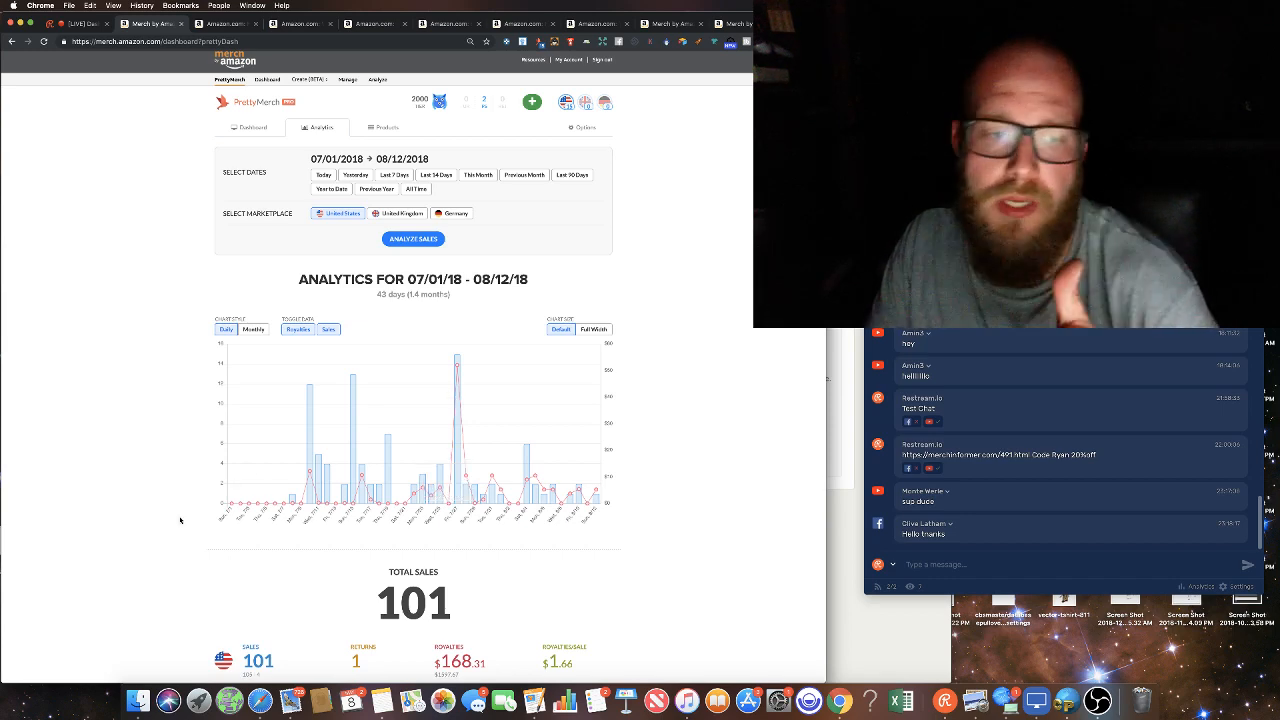
pyautogui.click(347, 491)
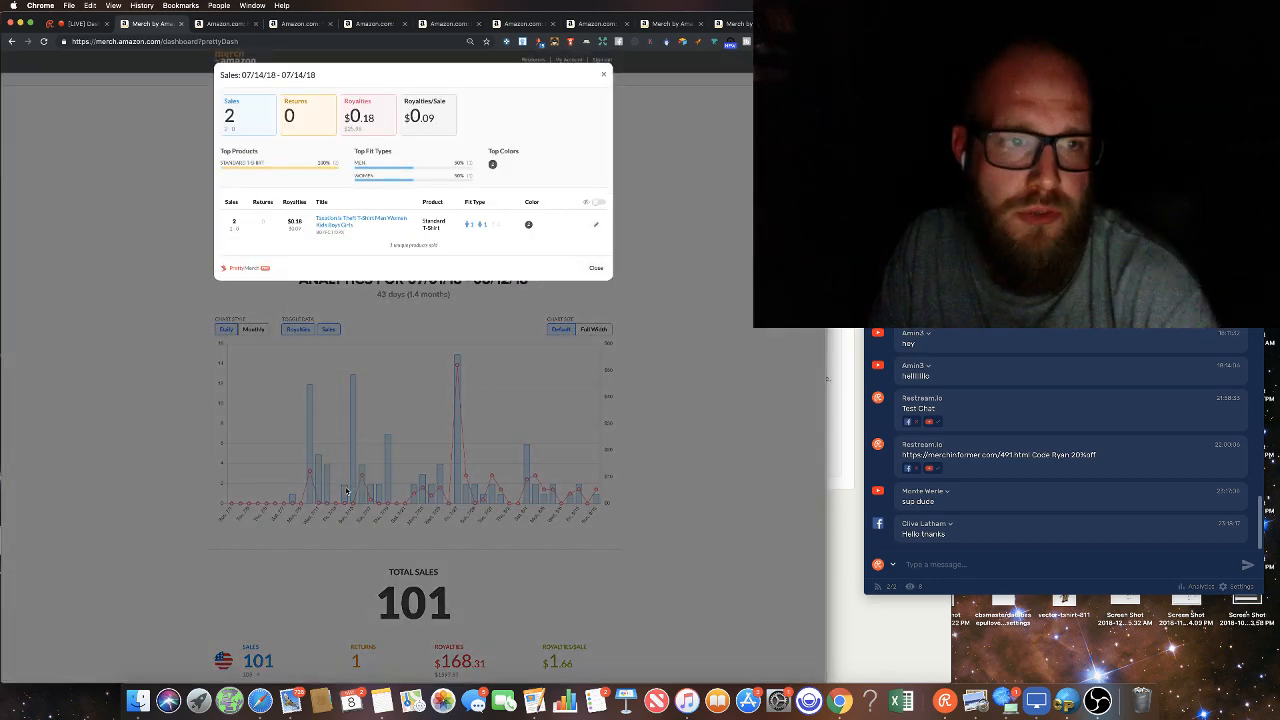
pyautogui.click(351, 480)
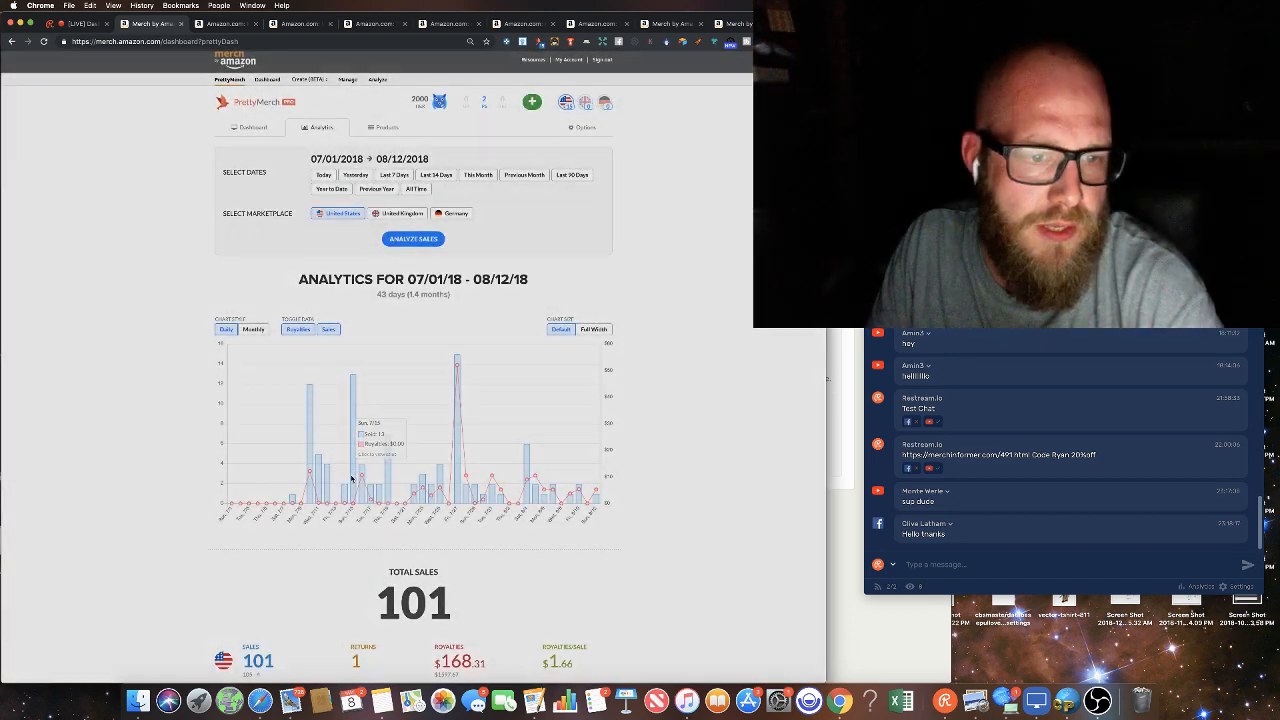
pyautogui.click(351, 480)
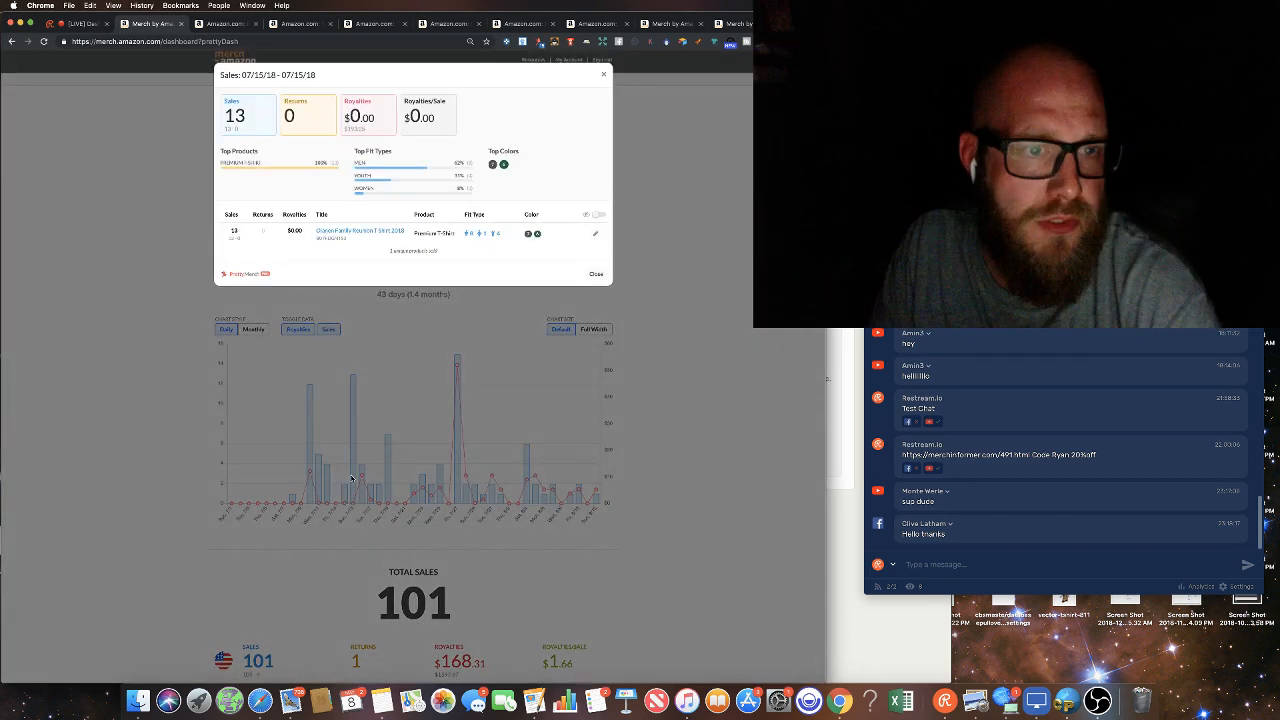
pyautogui.click(366, 477)
pyautogui.click(362, 486)
pyautogui.click(372, 487)
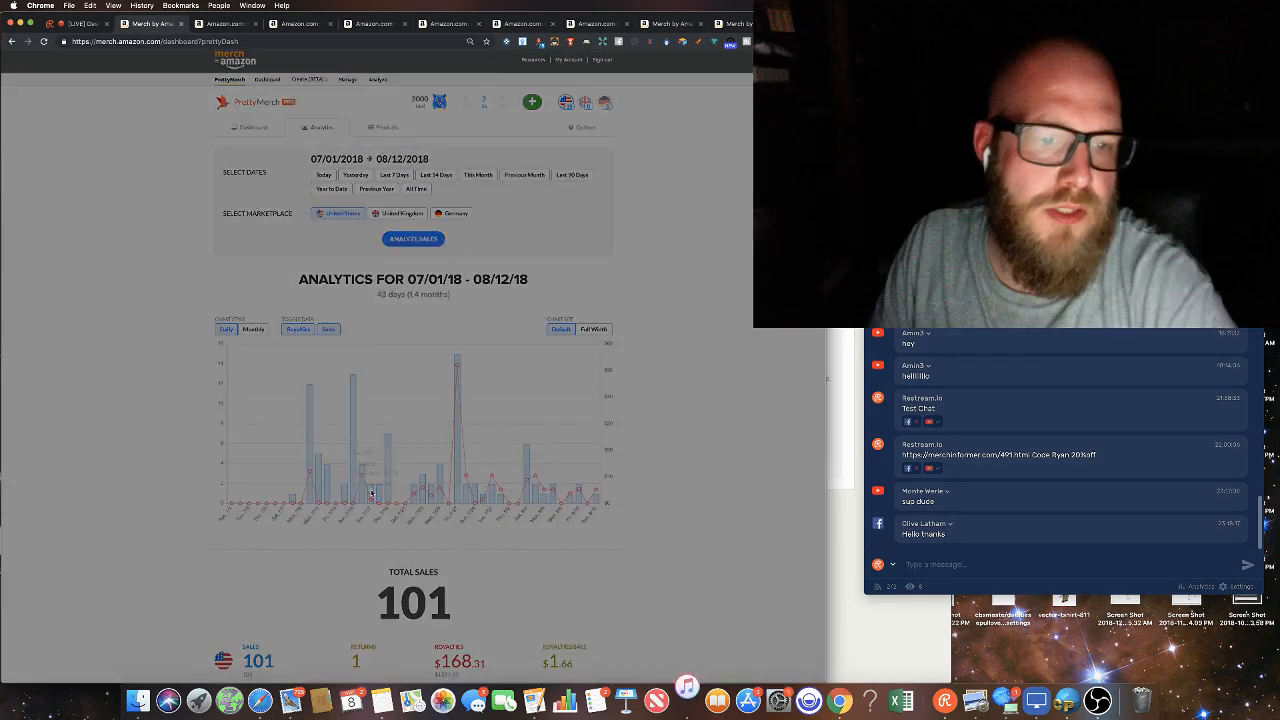
# - View the July 17, 2018 sales details and open the Amazon listings of the Unicorn and family reunion shirts from there
pyautogui.click(372, 493)
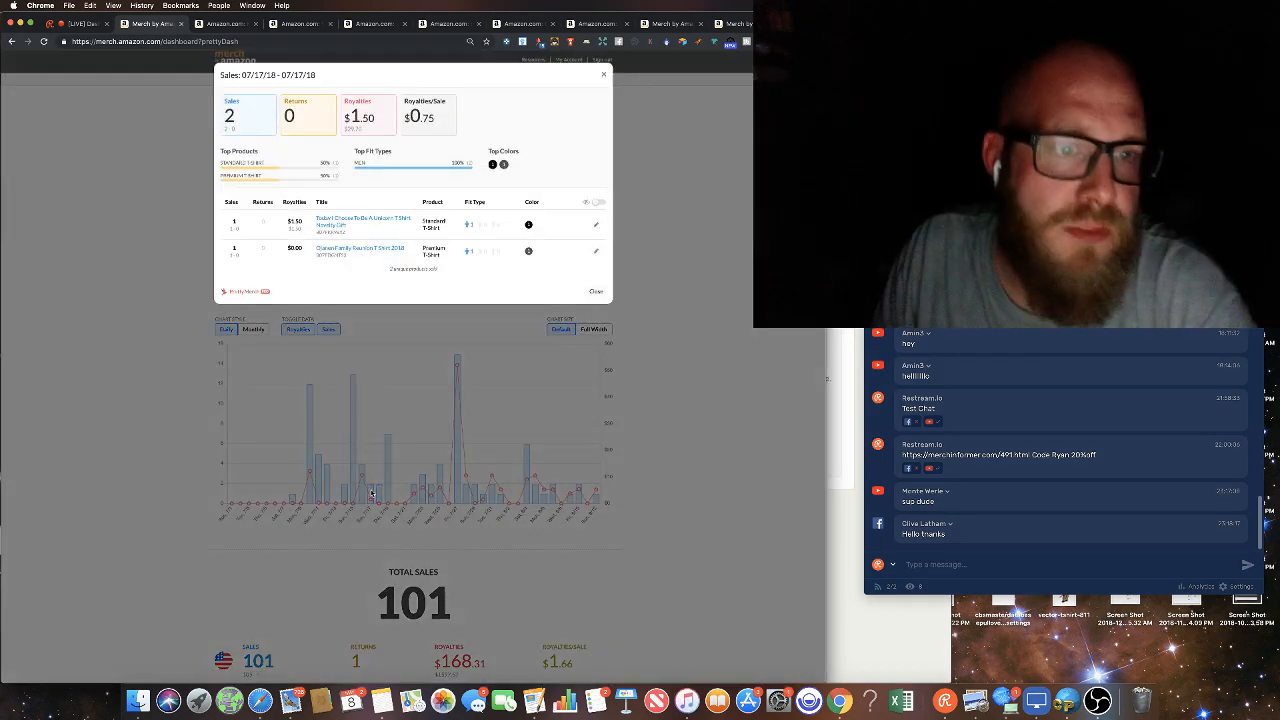
pyautogui.click(324, 227)
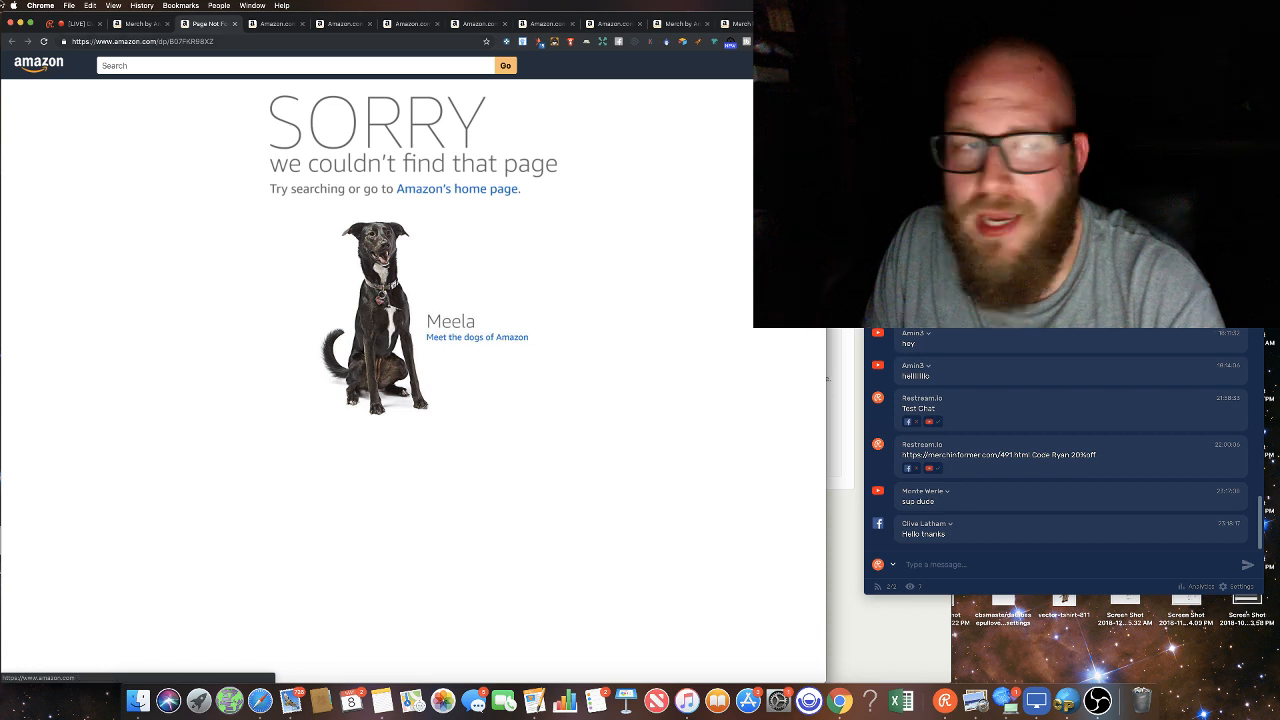
pyautogui.click(130, 24)
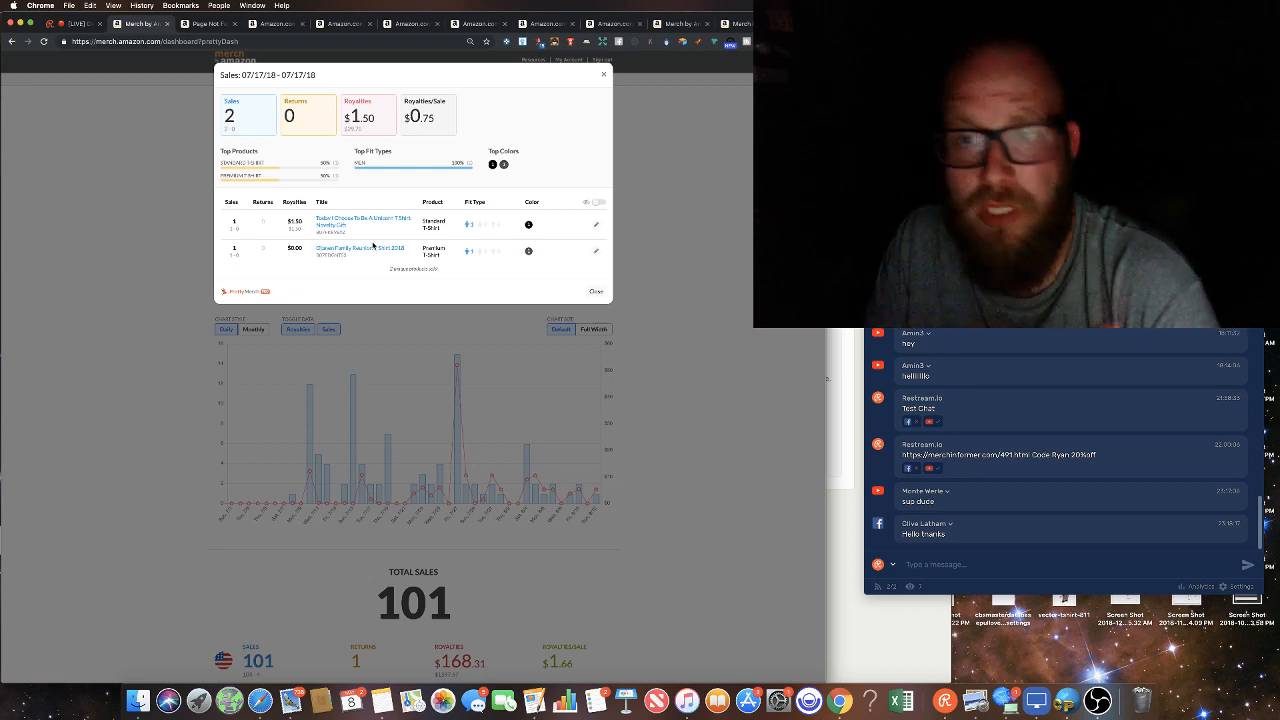
pyautogui.click(365, 254)
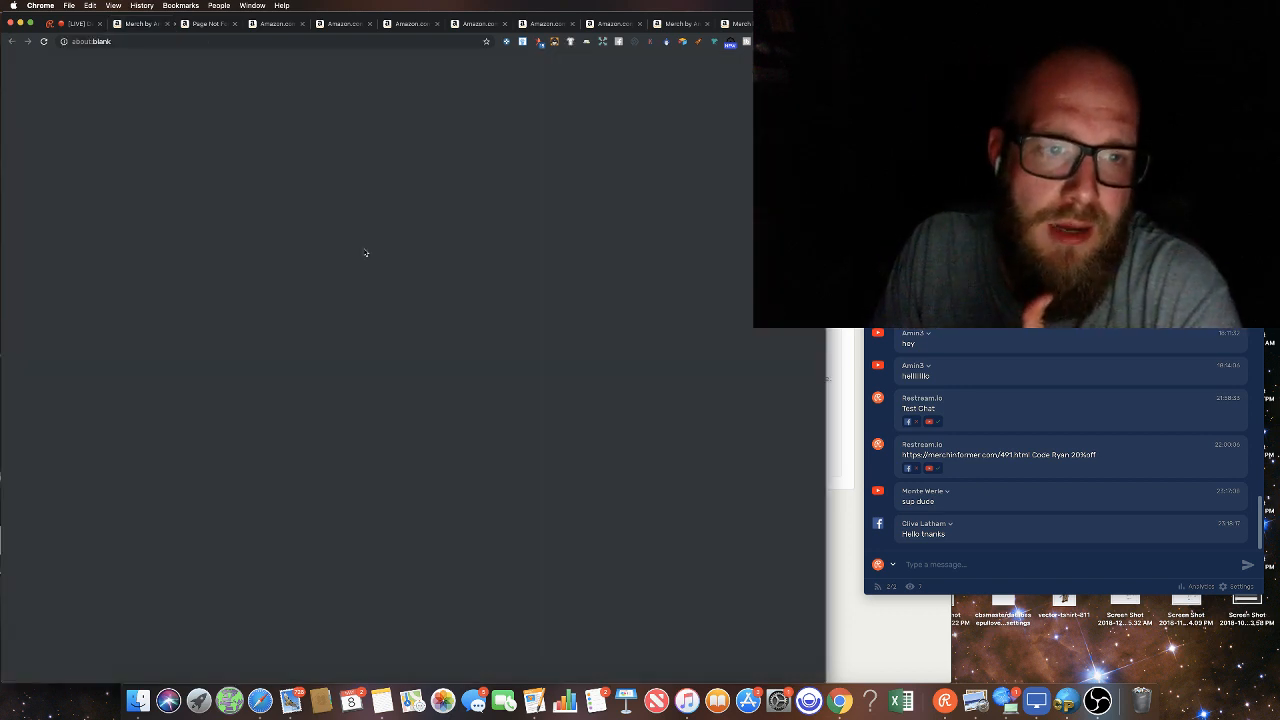
pyautogui.click(146, 26)
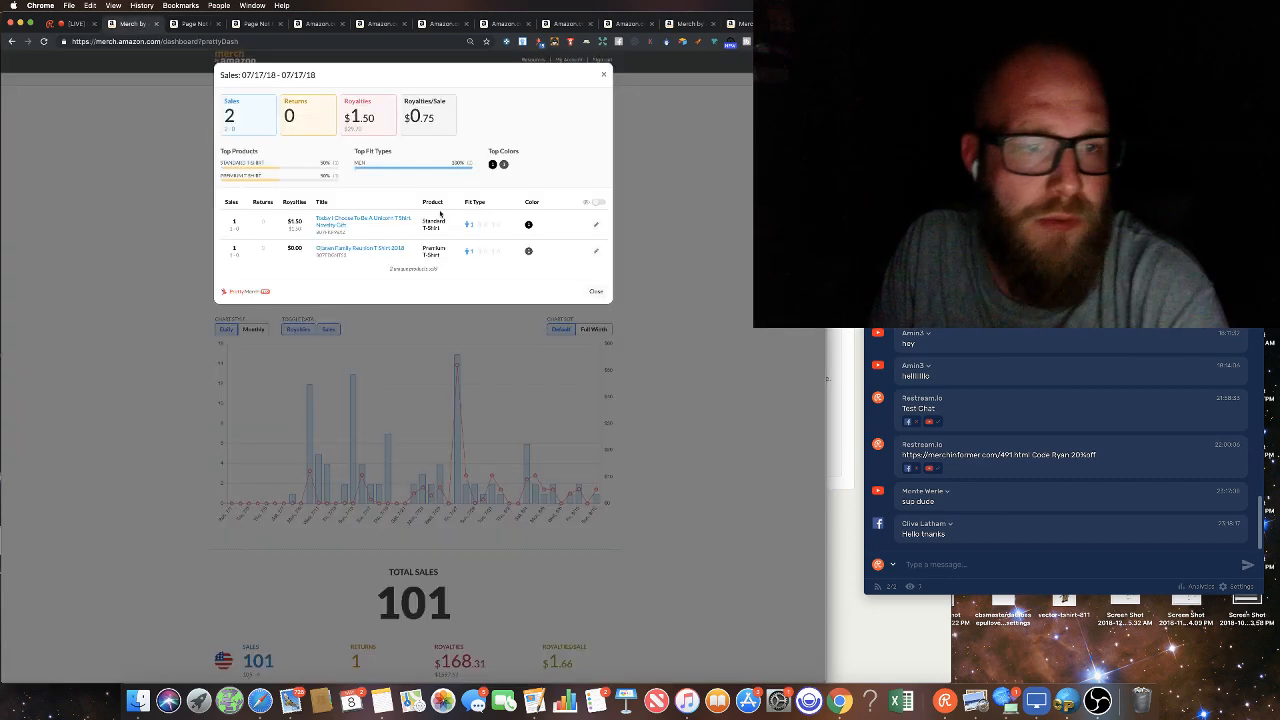
# - Close the July 17 details and view the July 18, 2018 sales details from the daily chart
pyautogui.click(648, 237)
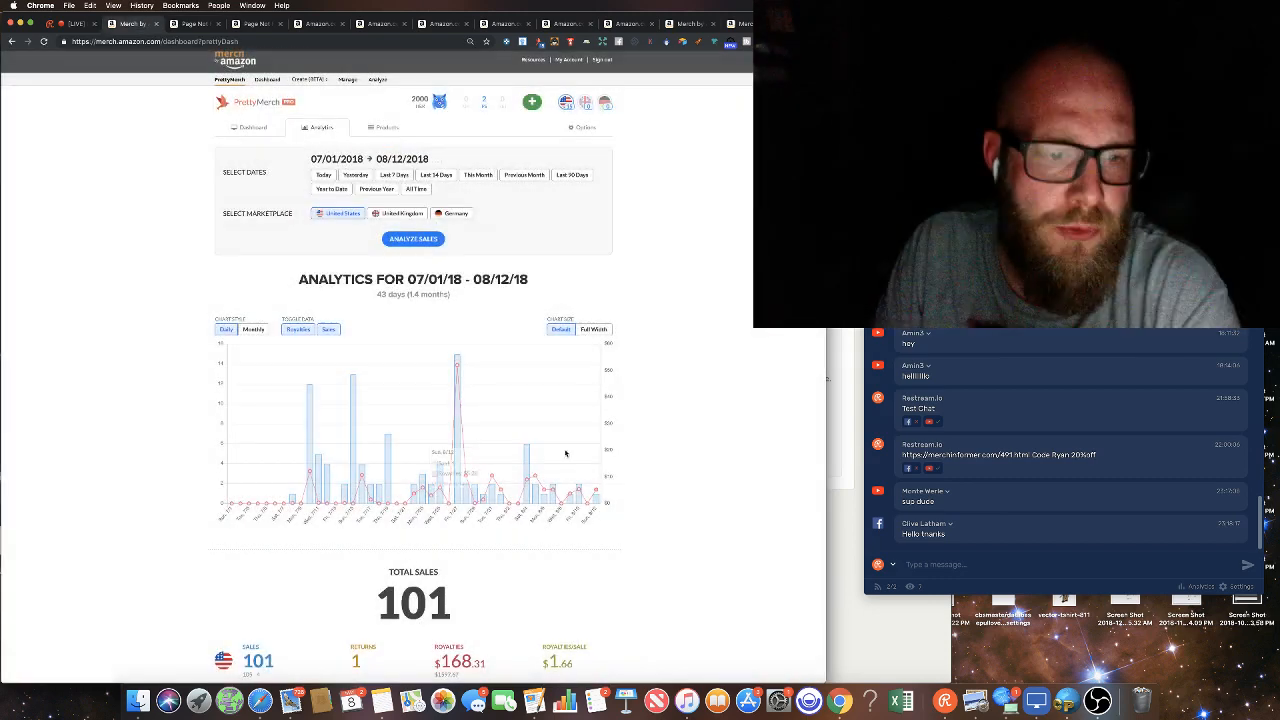
pyautogui.click(375, 495)
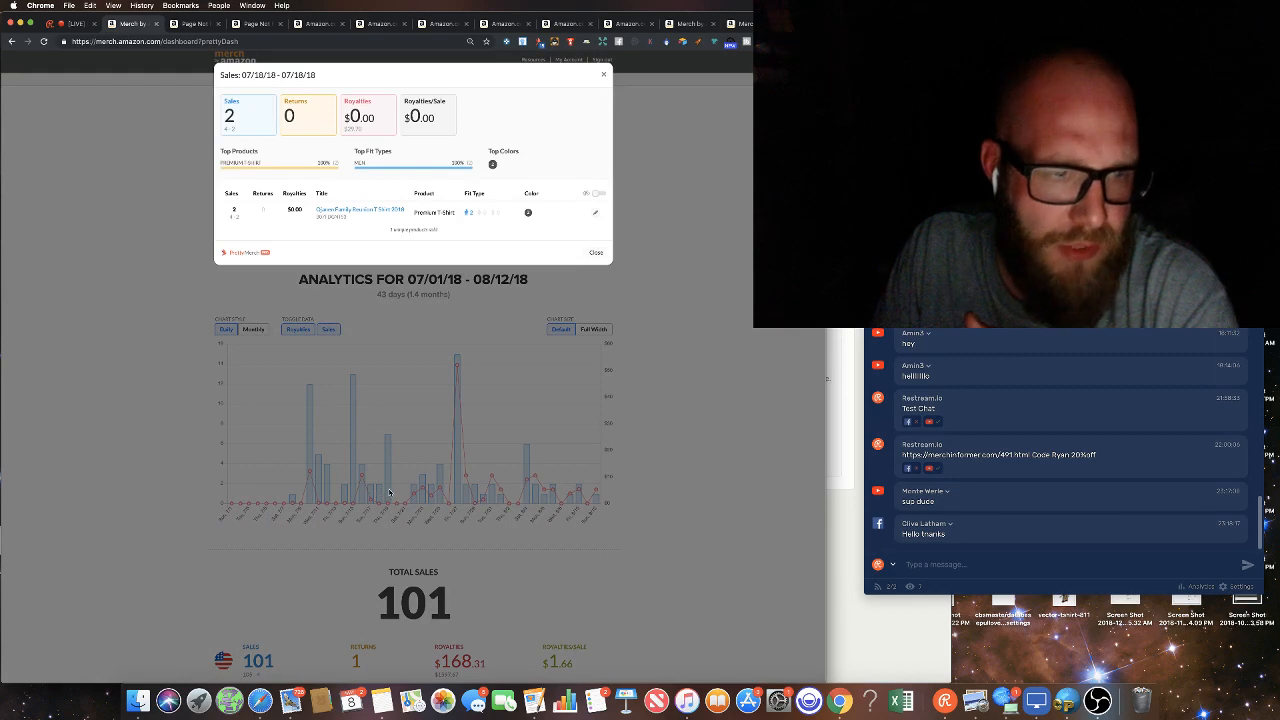
# - Close the July 18 details, view the July 19, 2018 sales details from the daily chart and close them
pyautogui.click(390, 493)
pyautogui.click(391, 494)
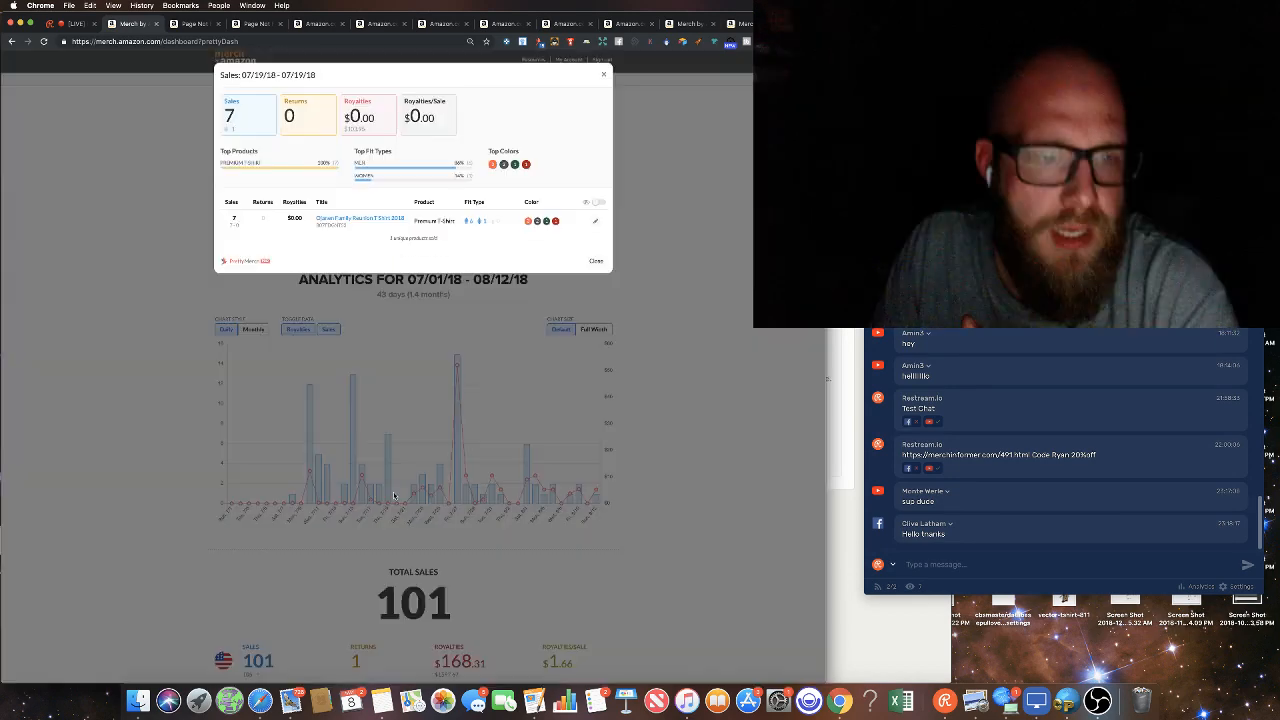
pyautogui.click(394, 496)
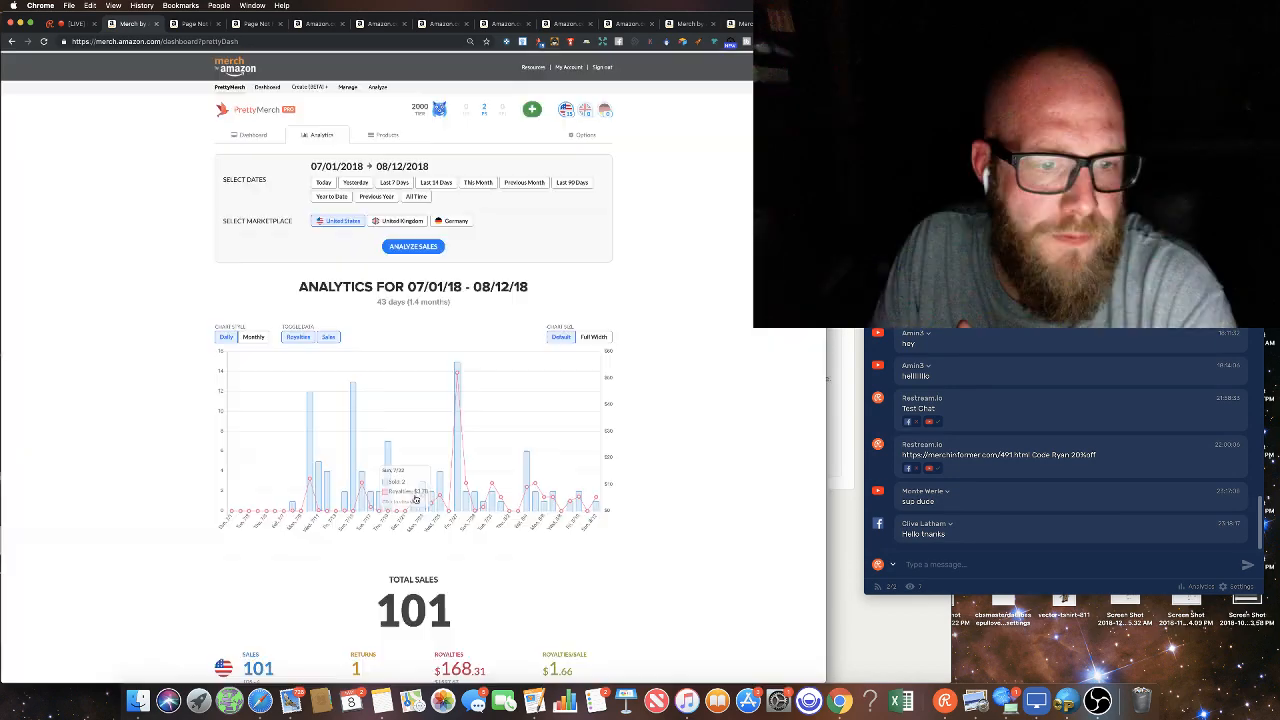
# - View the July 22, 2018 sales details, open the Amazon listings of the Funny Railroader Joke and Tip Up ice-fishing shirts, and close the details
pyautogui.click(415, 498)
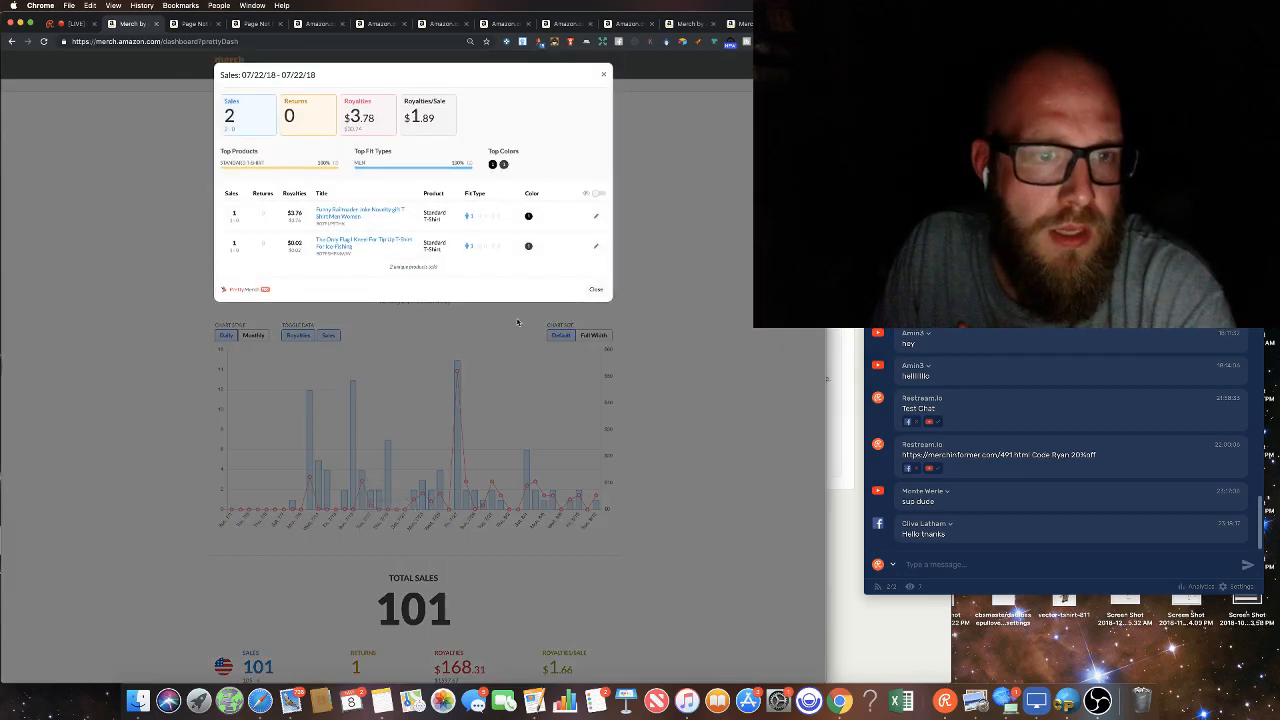
pyautogui.click(360, 211)
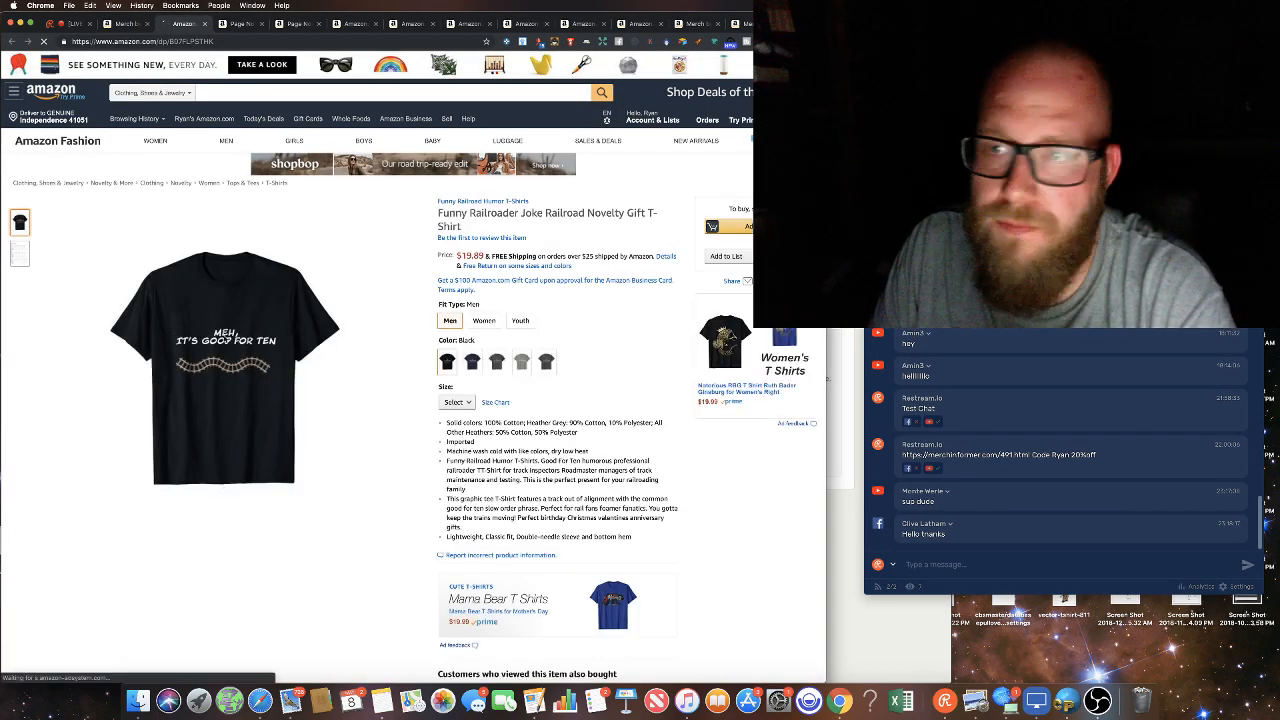
pyautogui.click(125, 23)
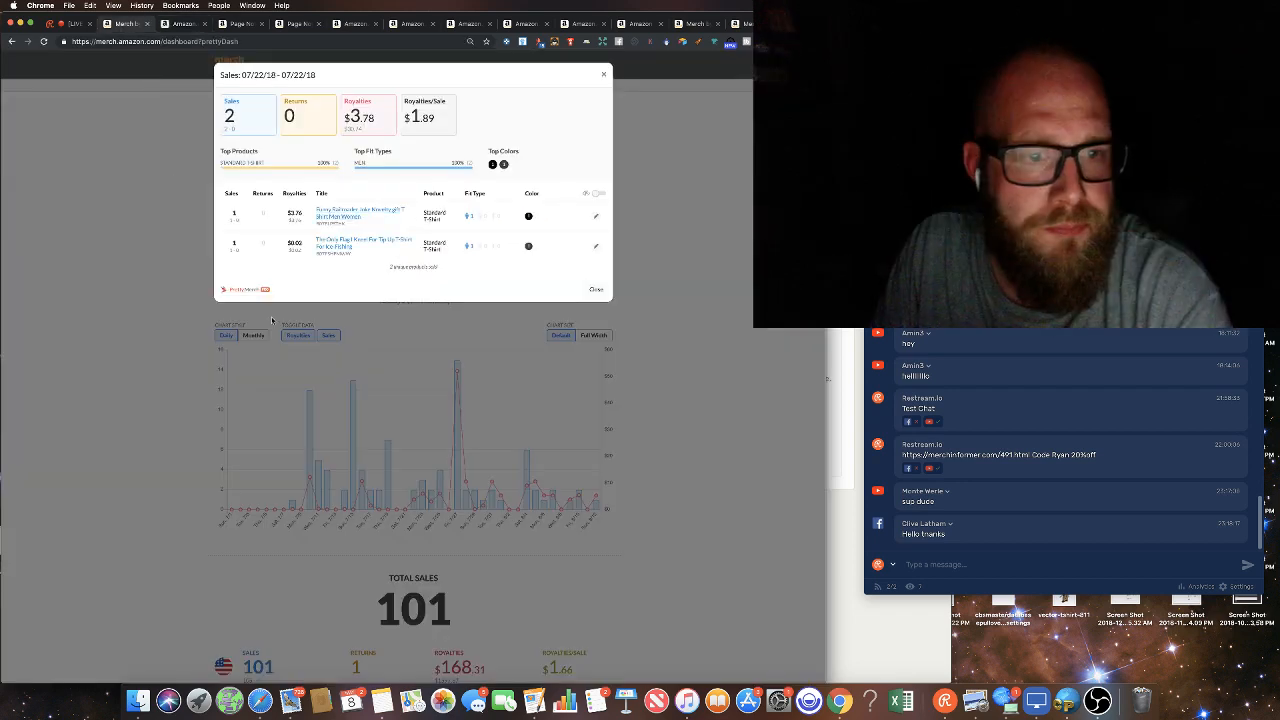
pyautogui.click(345, 246)
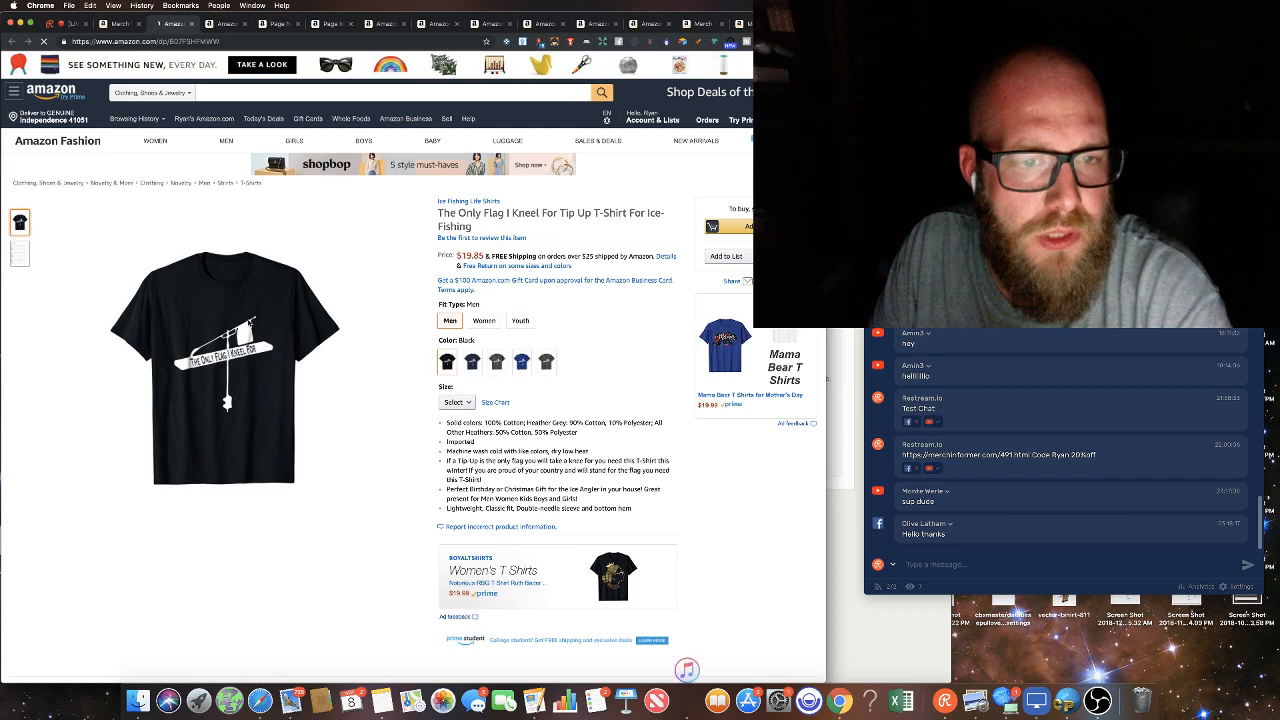
pyautogui.moveTo(217, 362)
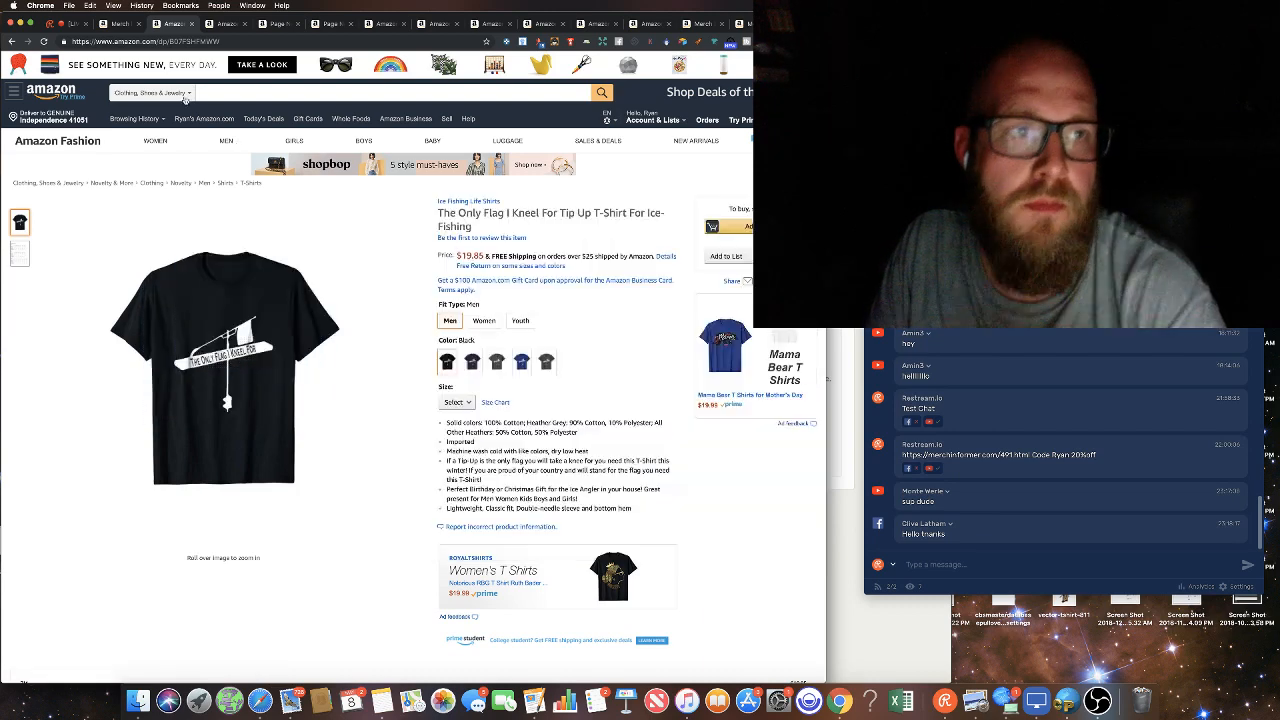
pyautogui.click(119, 24)
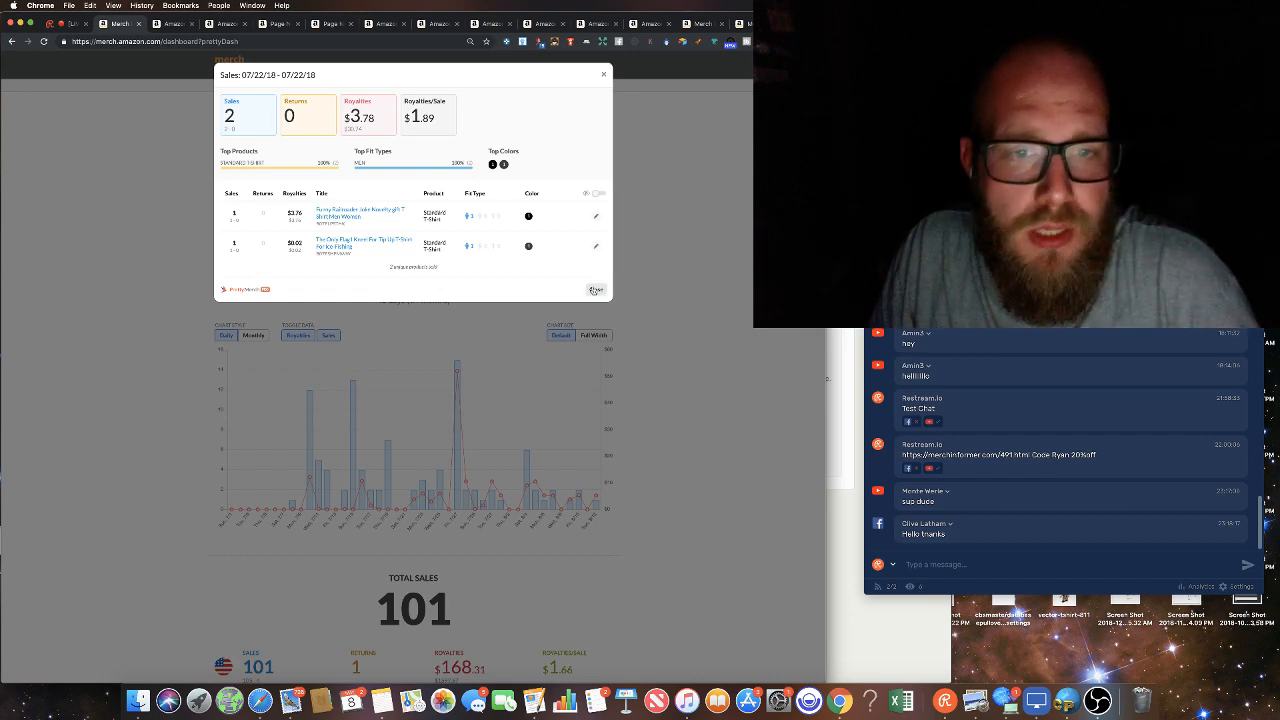
pyautogui.click(596, 289)
# - View the July 23, 2018 sales details, check the Amazon listing of the "Of Course My Rod Is Short" shirt and close the details
pyautogui.click(432, 511)
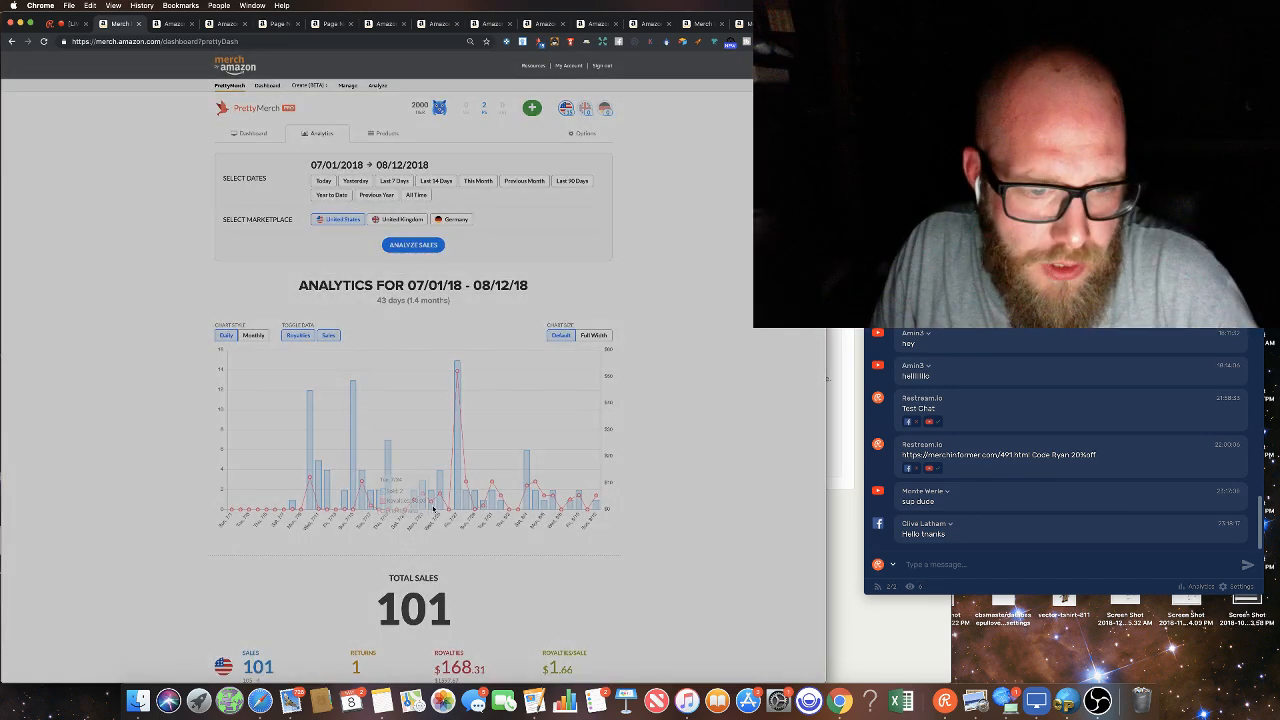
pyautogui.click(422, 511)
pyautogui.click(423, 510)
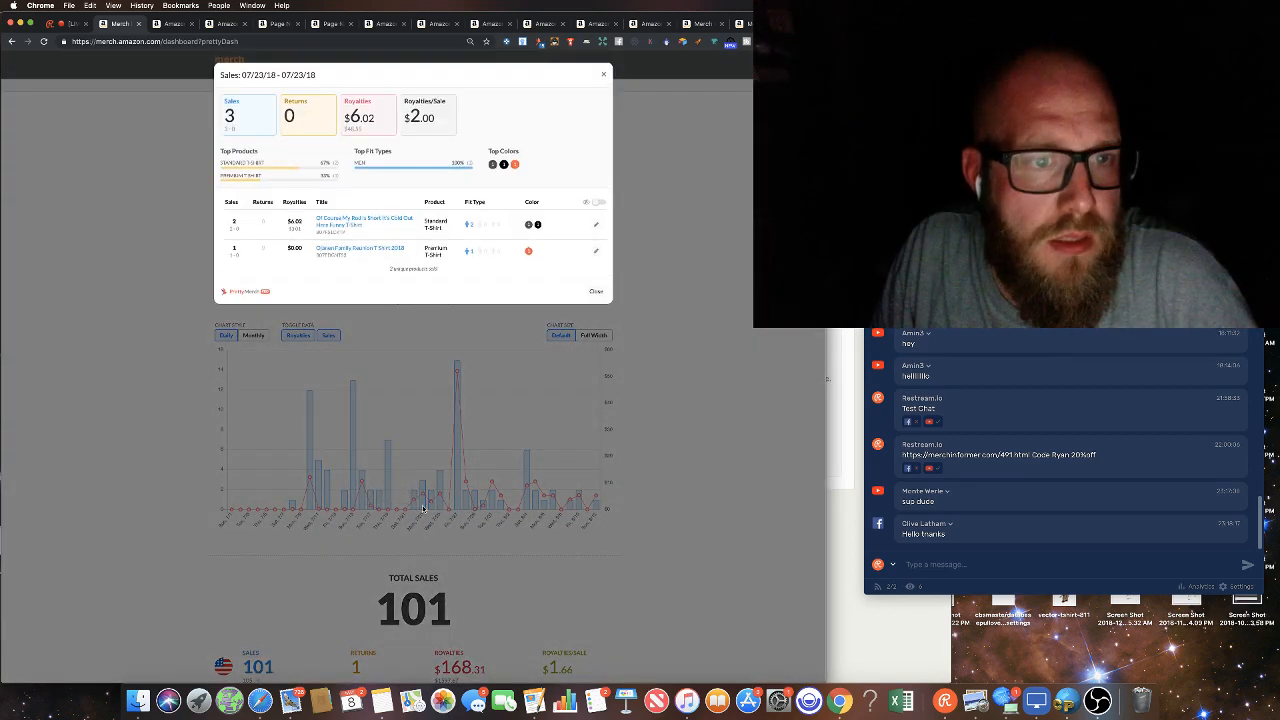
pyautogui.click(343, 220)
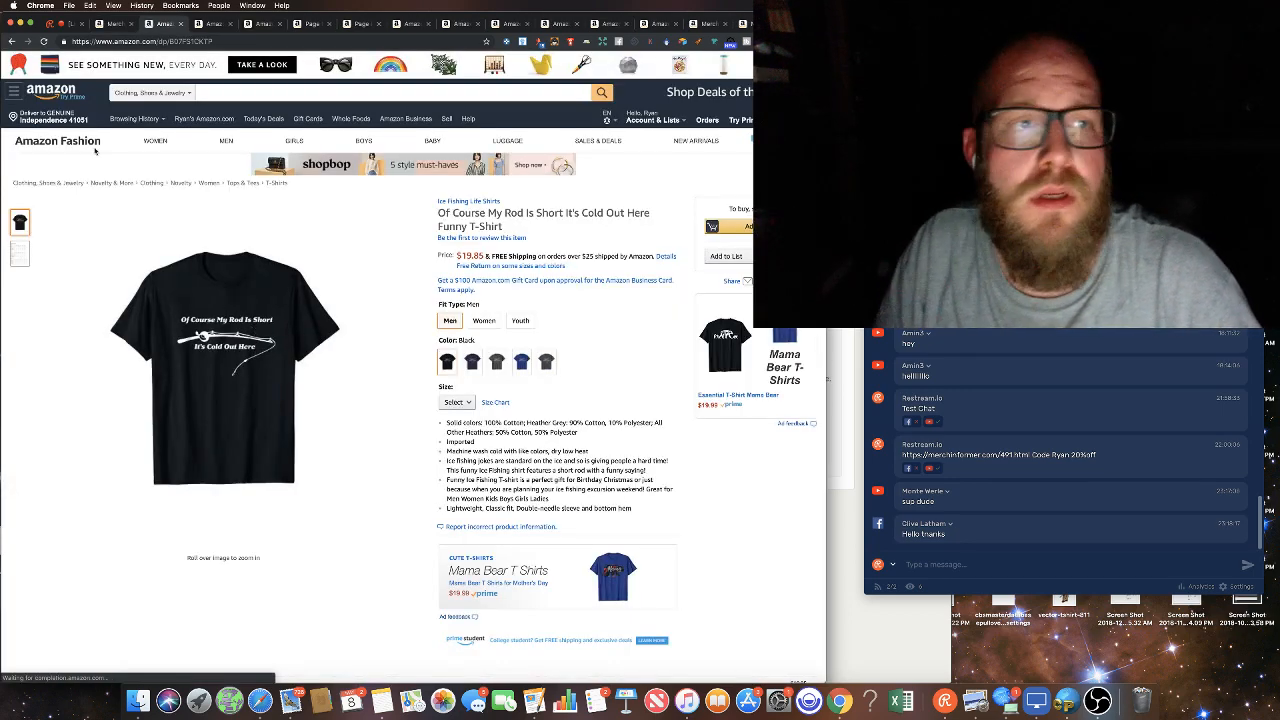
pyautogui.press('super+w')
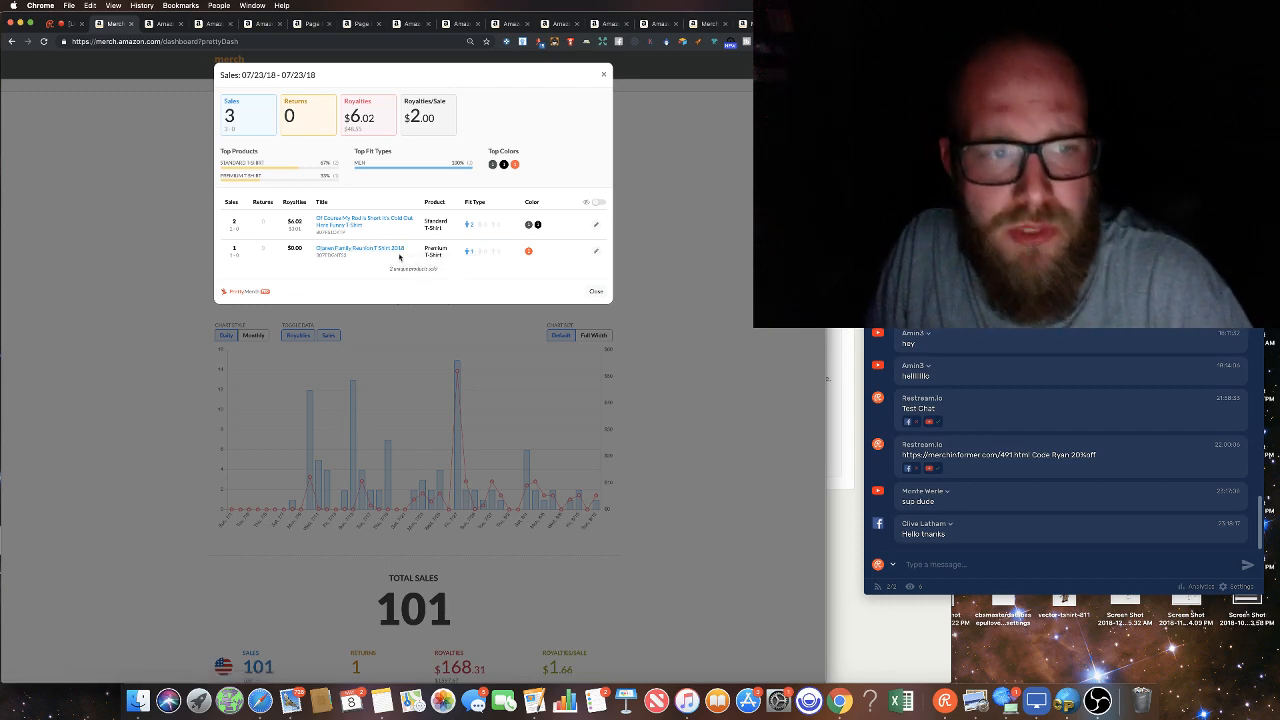
pyautogui.click(596, 292)
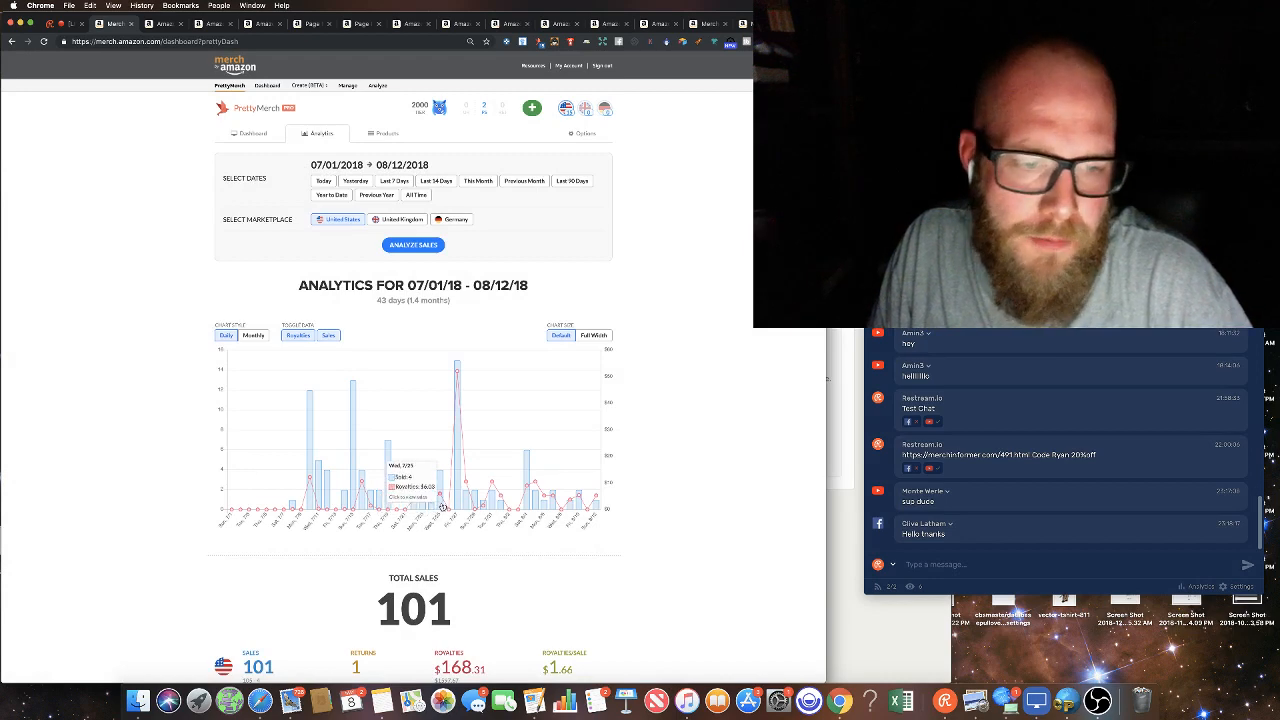
# - Check the July 25 and July 24, 2018 sales details, opening the Amazon listings of the Because Science and Tip Up shirts sold on July 24
pyautogui.click(440, 507)
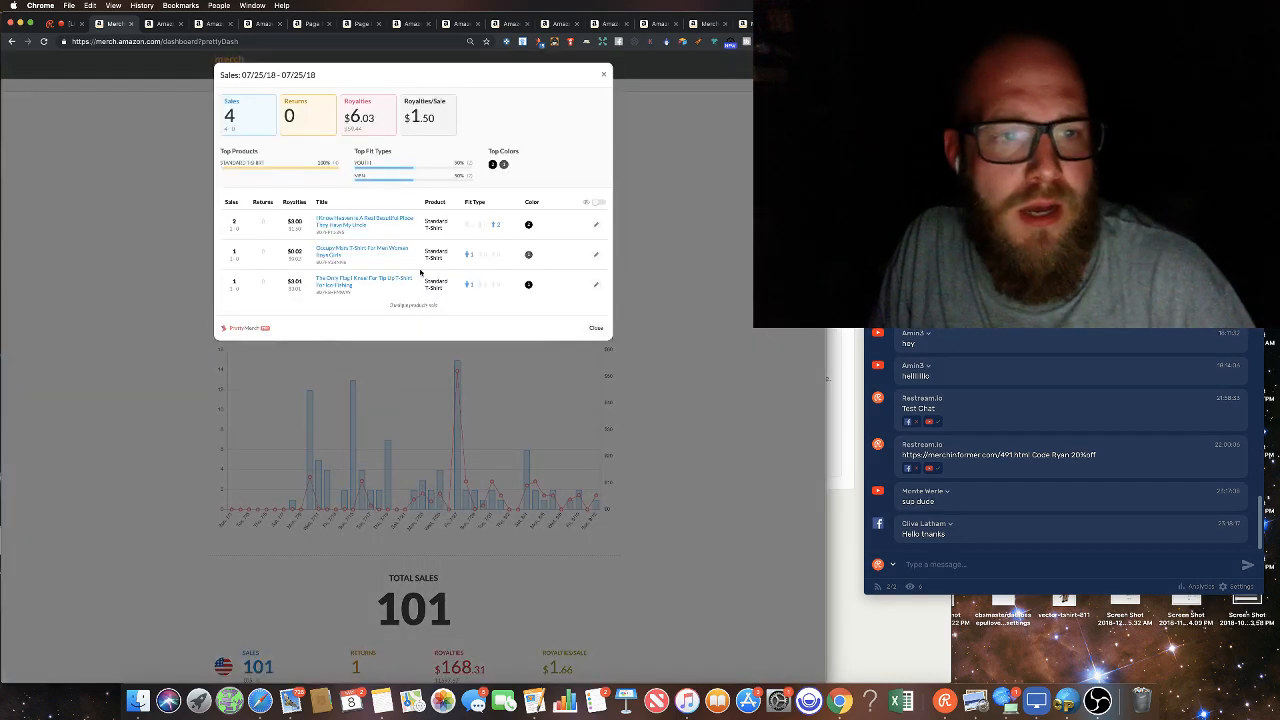
pyautogui.click(596, 327)
pyautogui.click(430, 507)
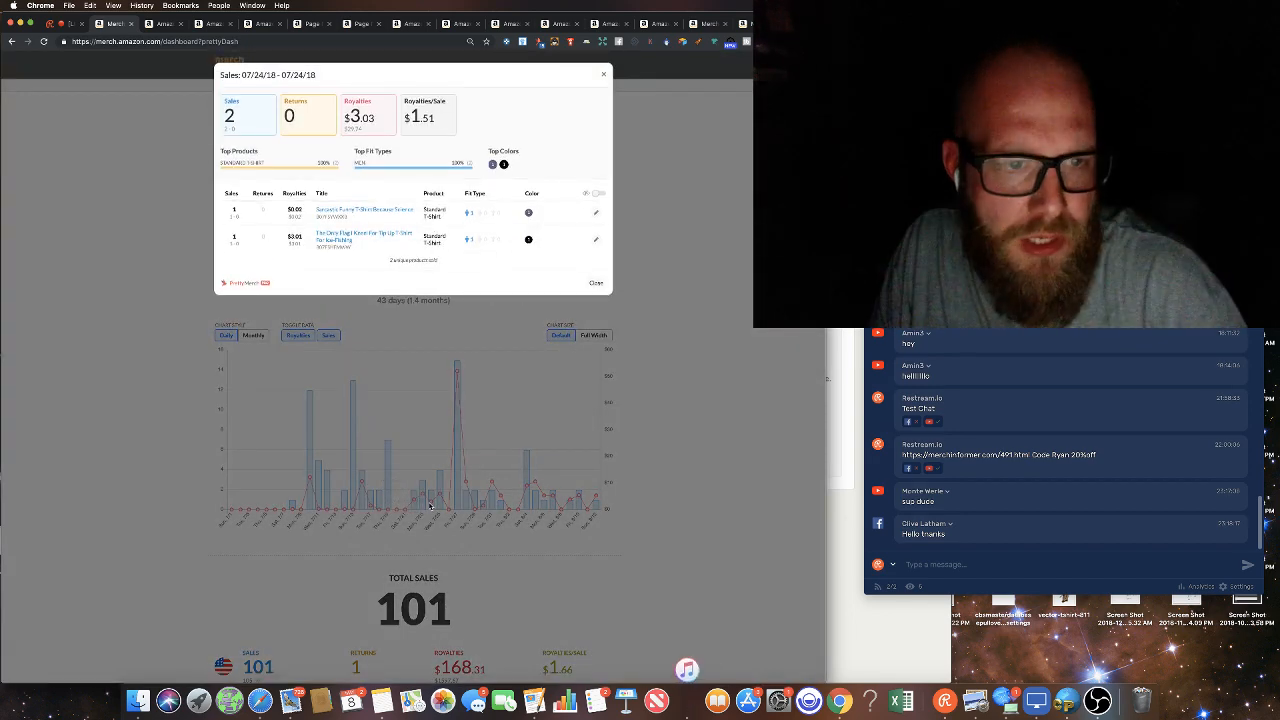
pyautogui.click(369, 211)
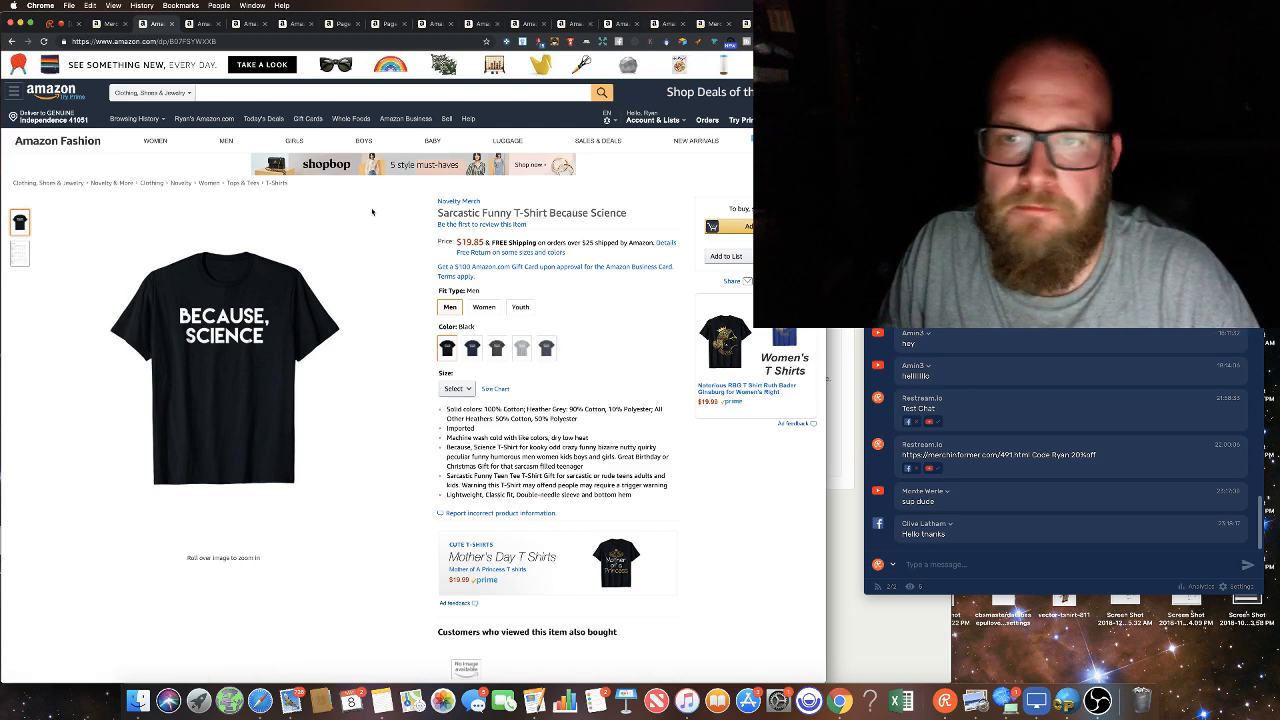
pyautogui.moveTo(190, 331)
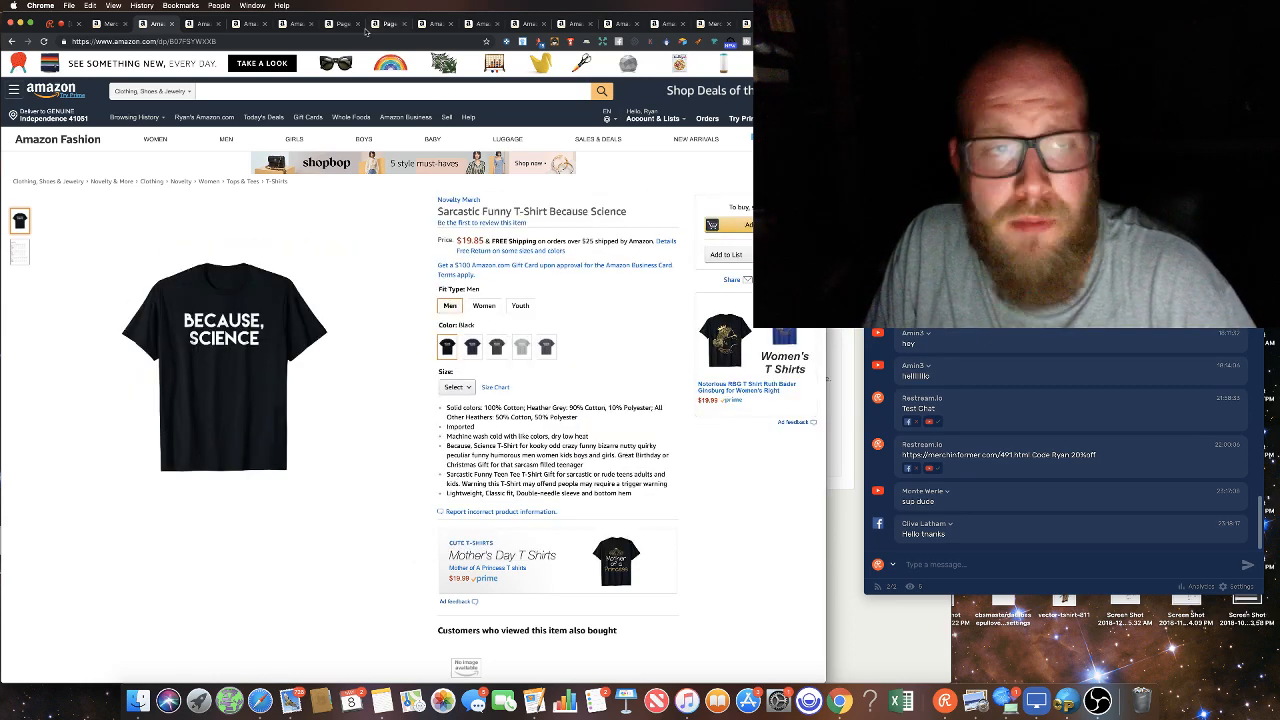
pyautogui.click(109, 23)
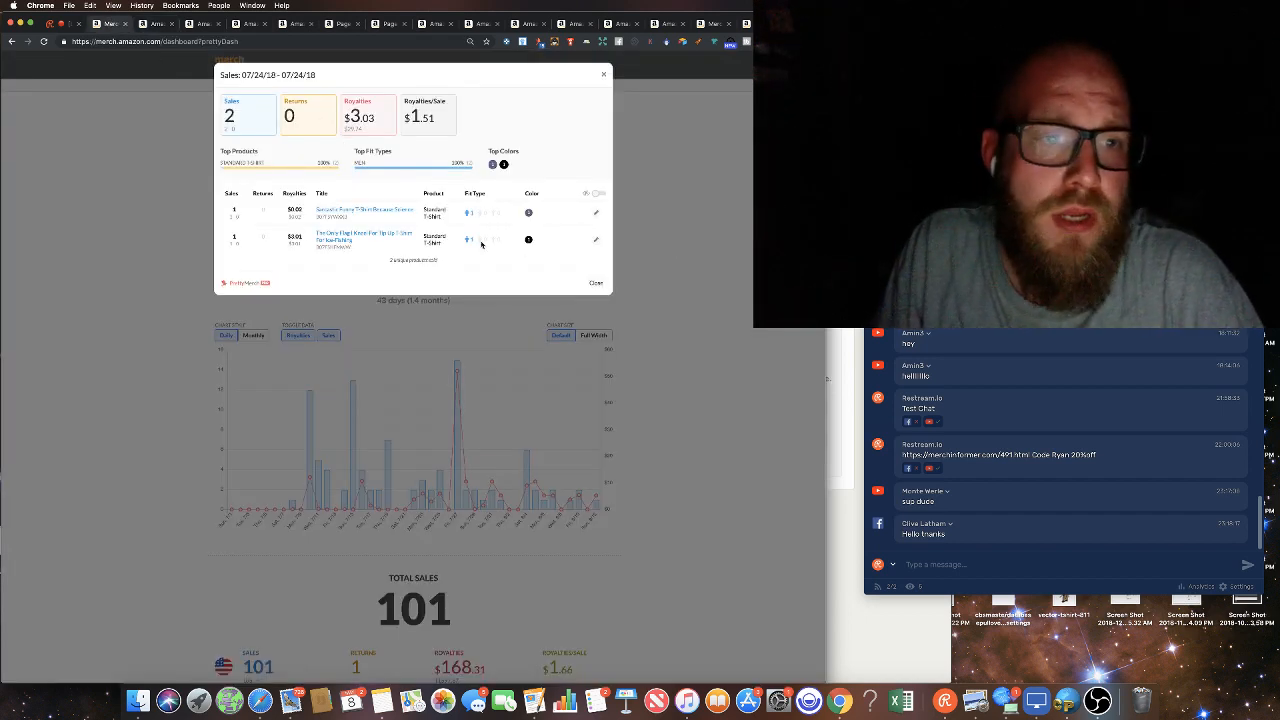
pyautogui.click(336, 236)
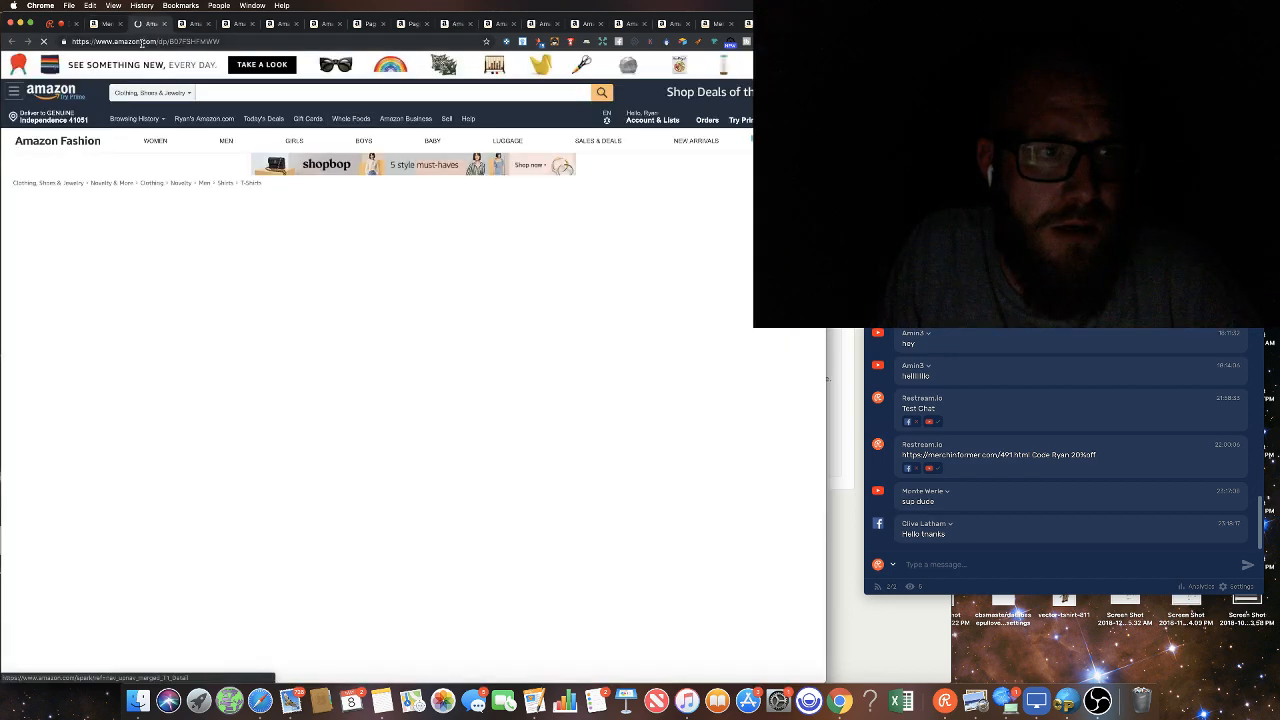
pyautogui.click(109, 23)
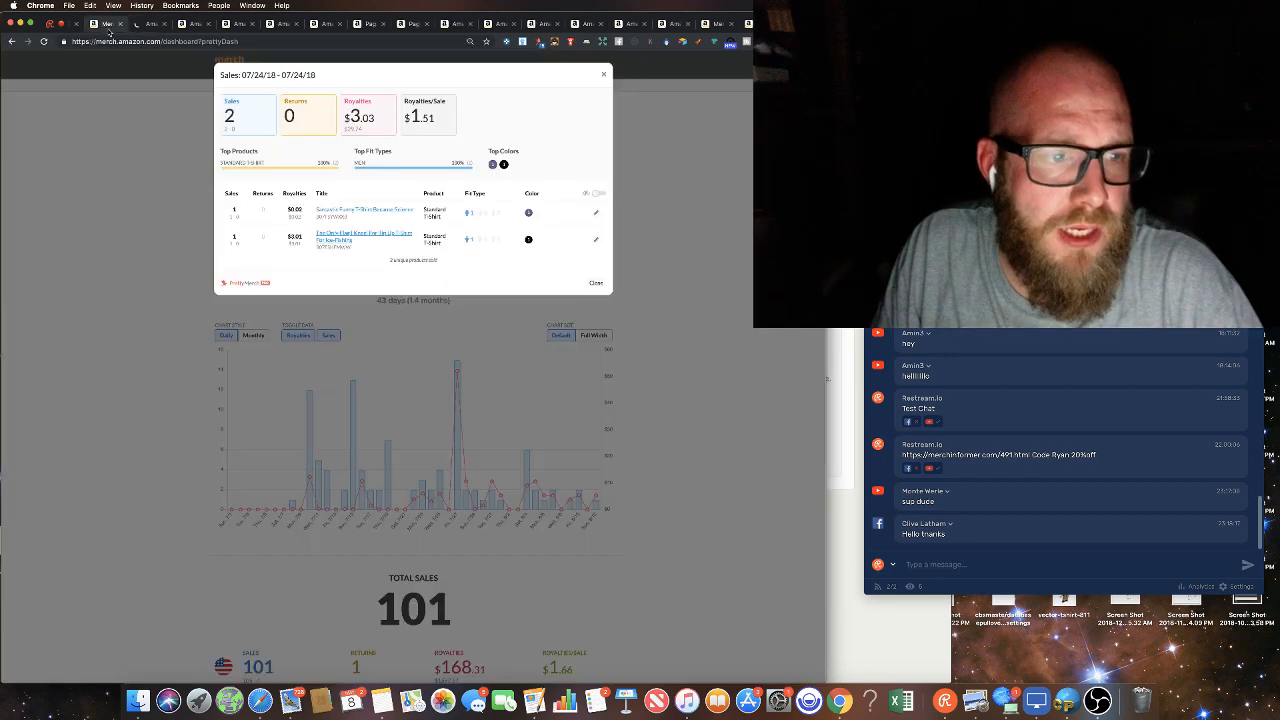
pyautogui.click(595, 283)
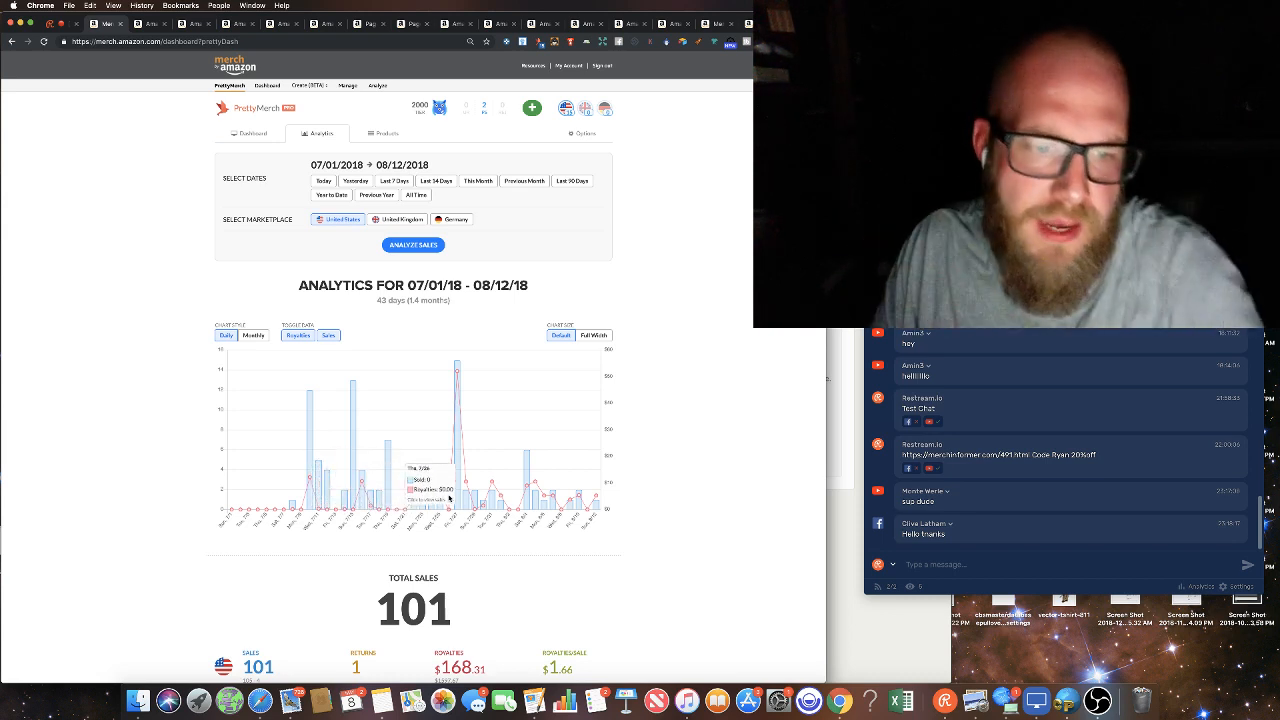
# - Inspect the "I Know Heaven Is A Real Beautiful Place" uncle shirt's Amazon listing from the July 25 sales details, with its design magnified
pyautogui.click(440, 498)
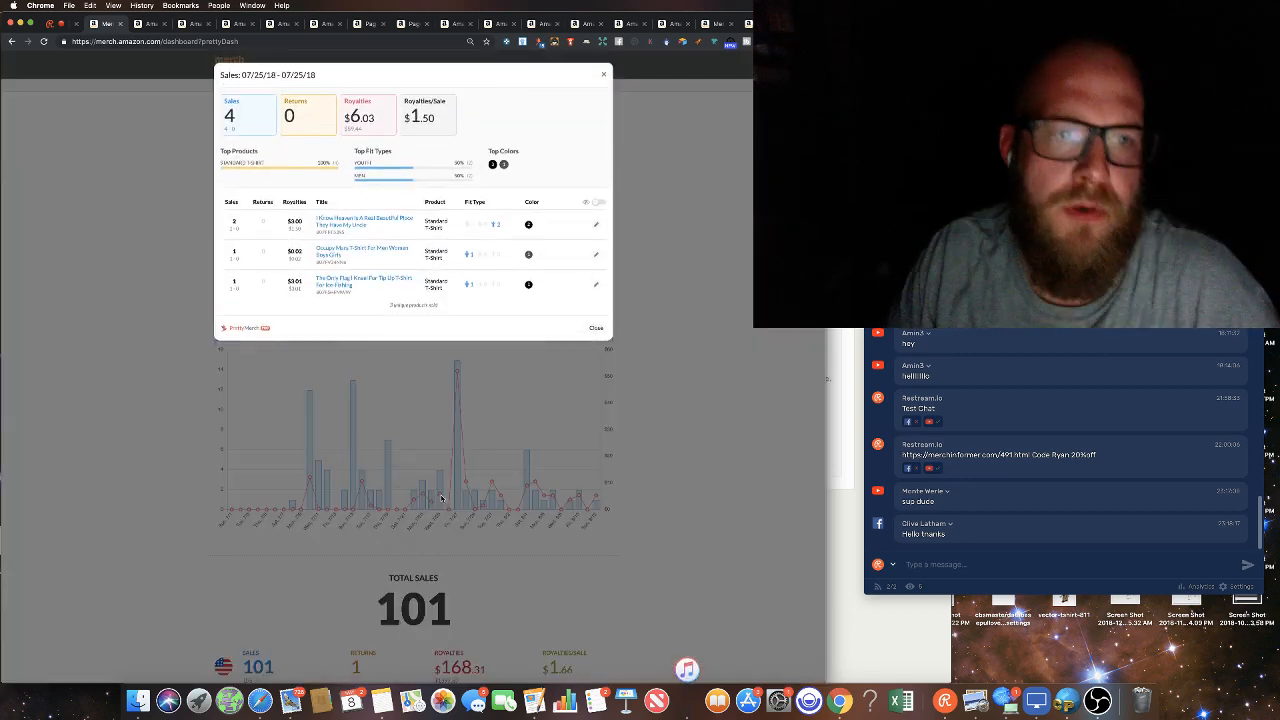
pyautogui.click(355, 226)
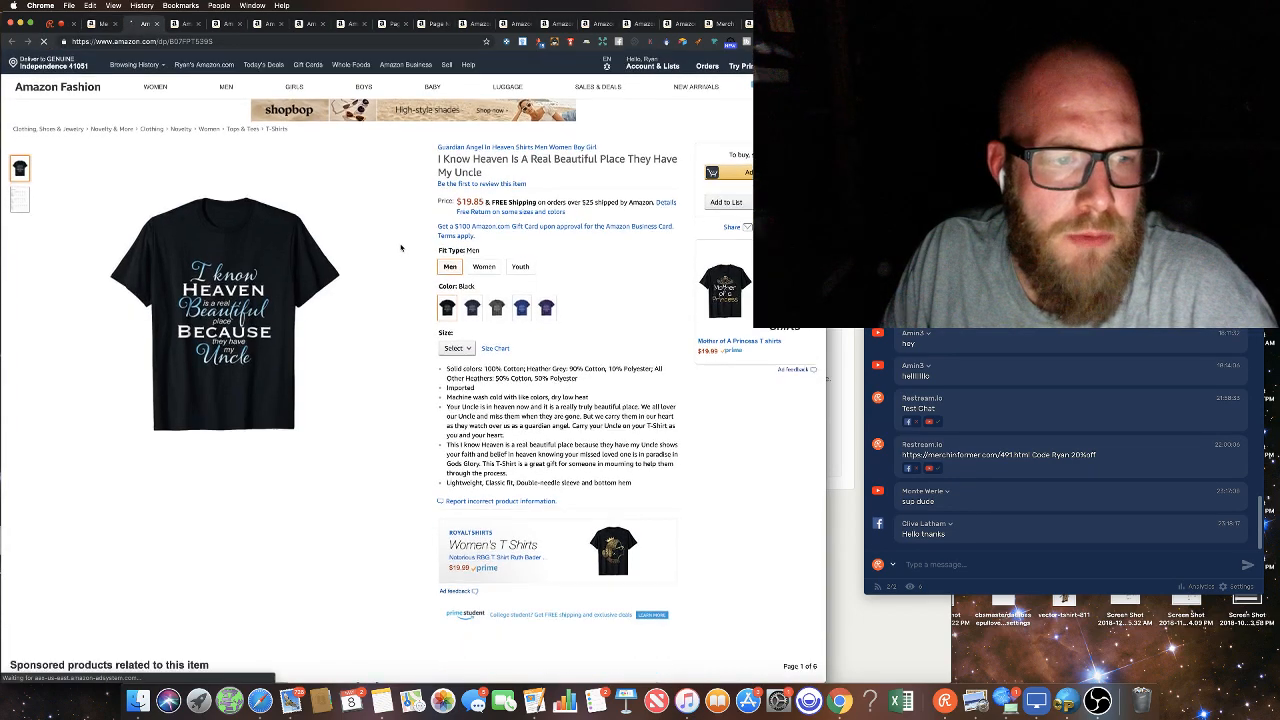
pyautogui.moveTo(291, 306)
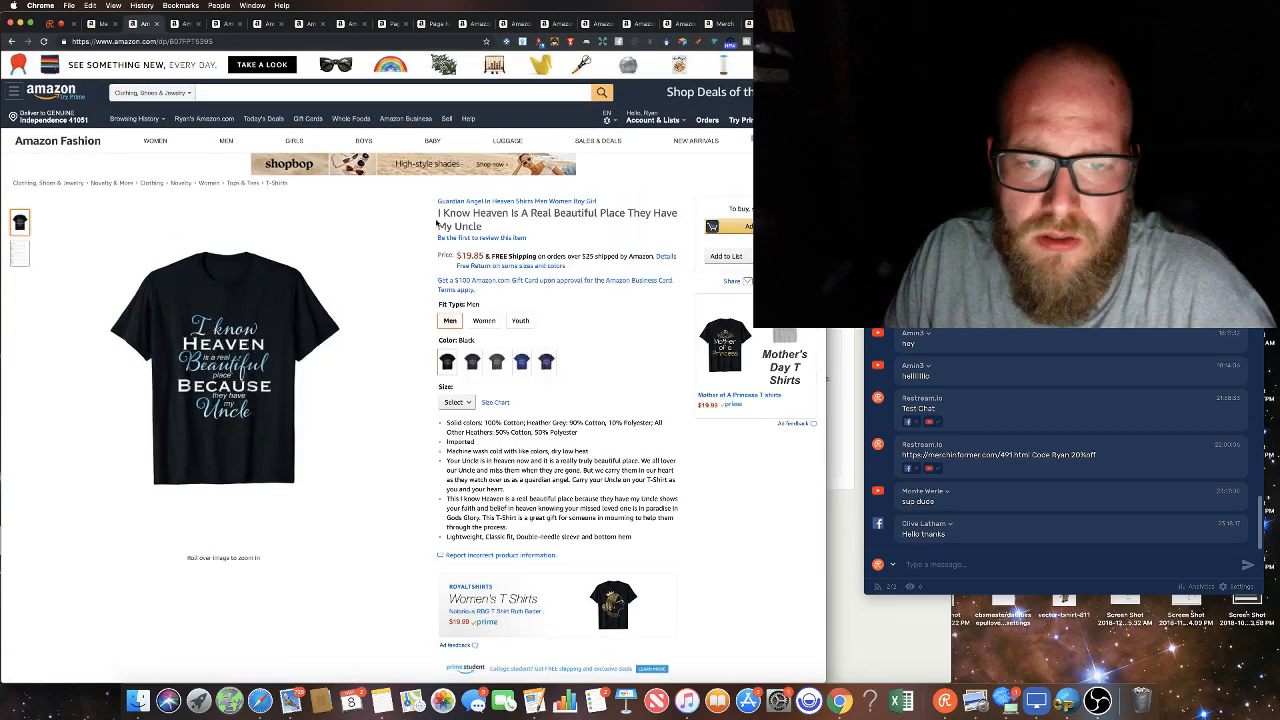
pyautogui.scroll(-10, 190, 99)
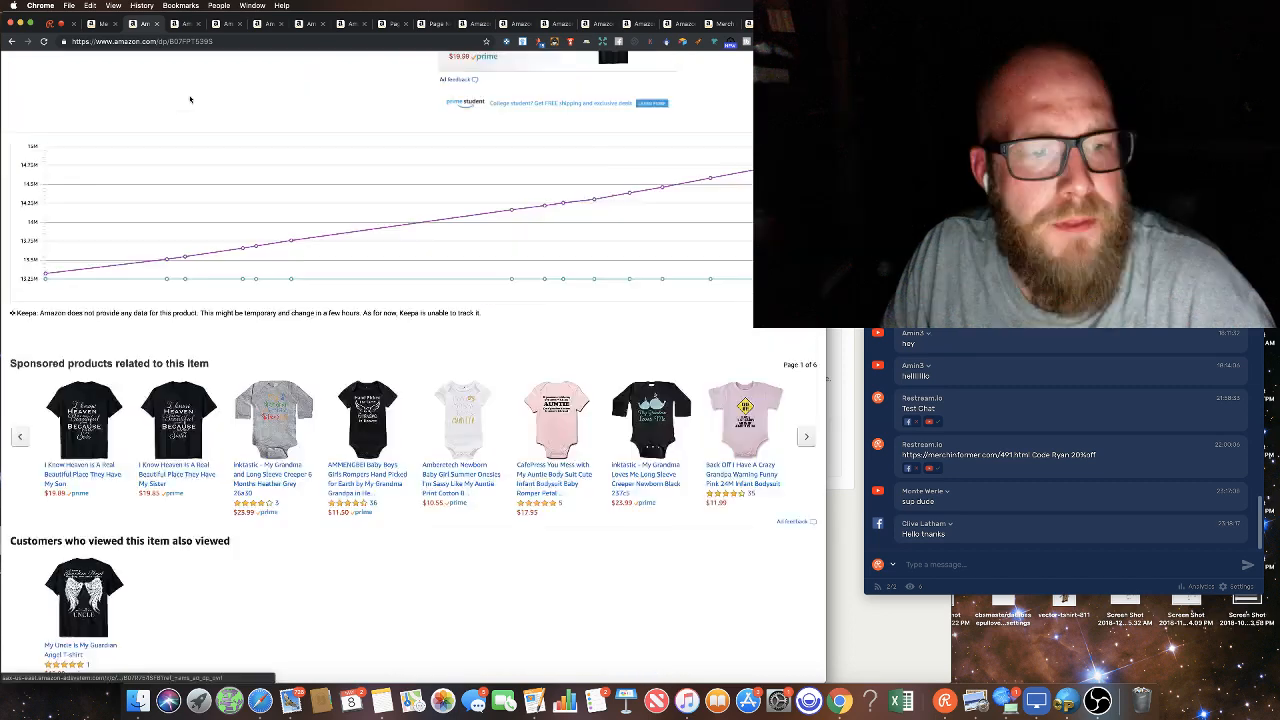
pyautogui.scroll(10, 190, 99)
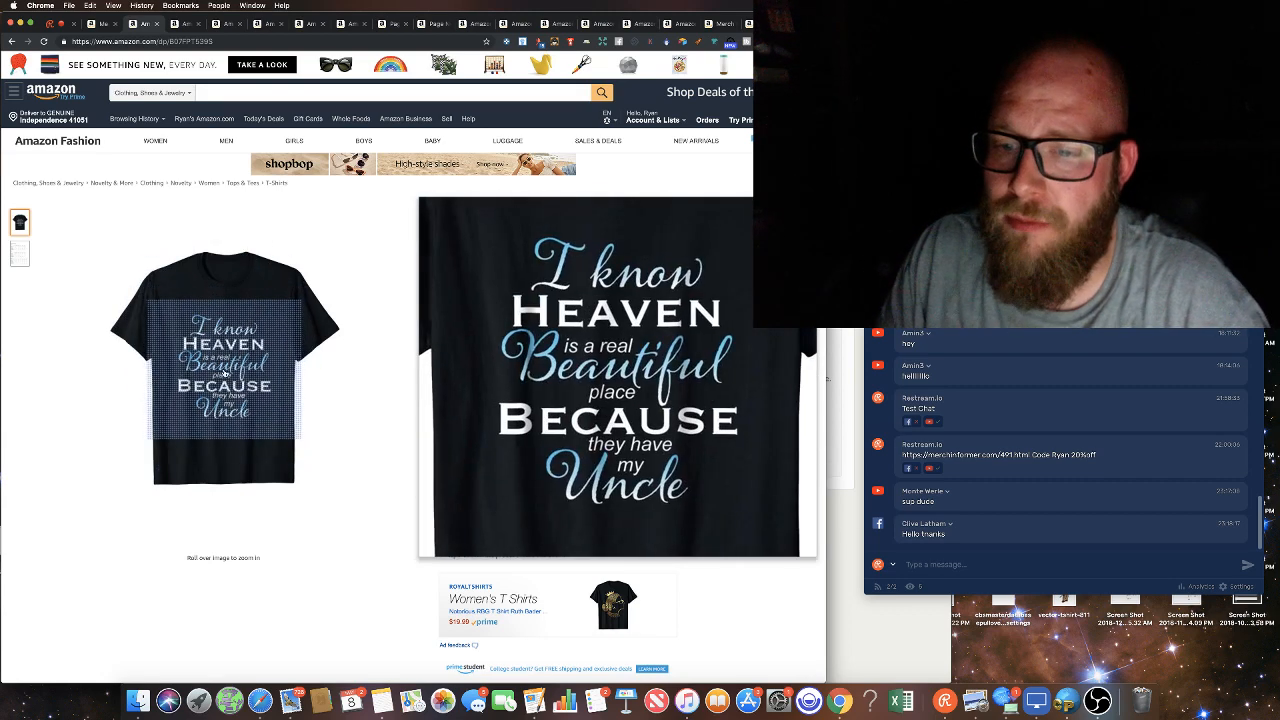
pyautogui.click(100, 23)
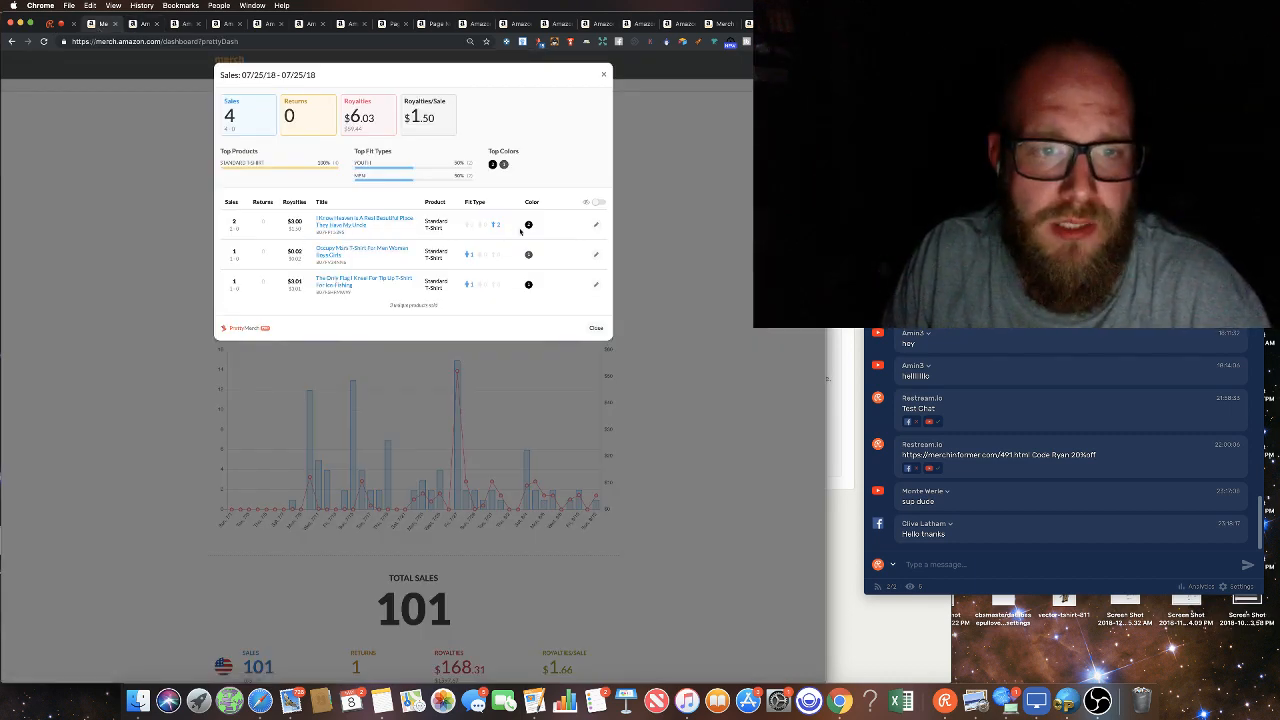
# - Open the Amazon pages of the Occupy Mars and Tip Up ice-fishing shirts from the July 25 sales details and close the details
pyautogui.click(362, 254)
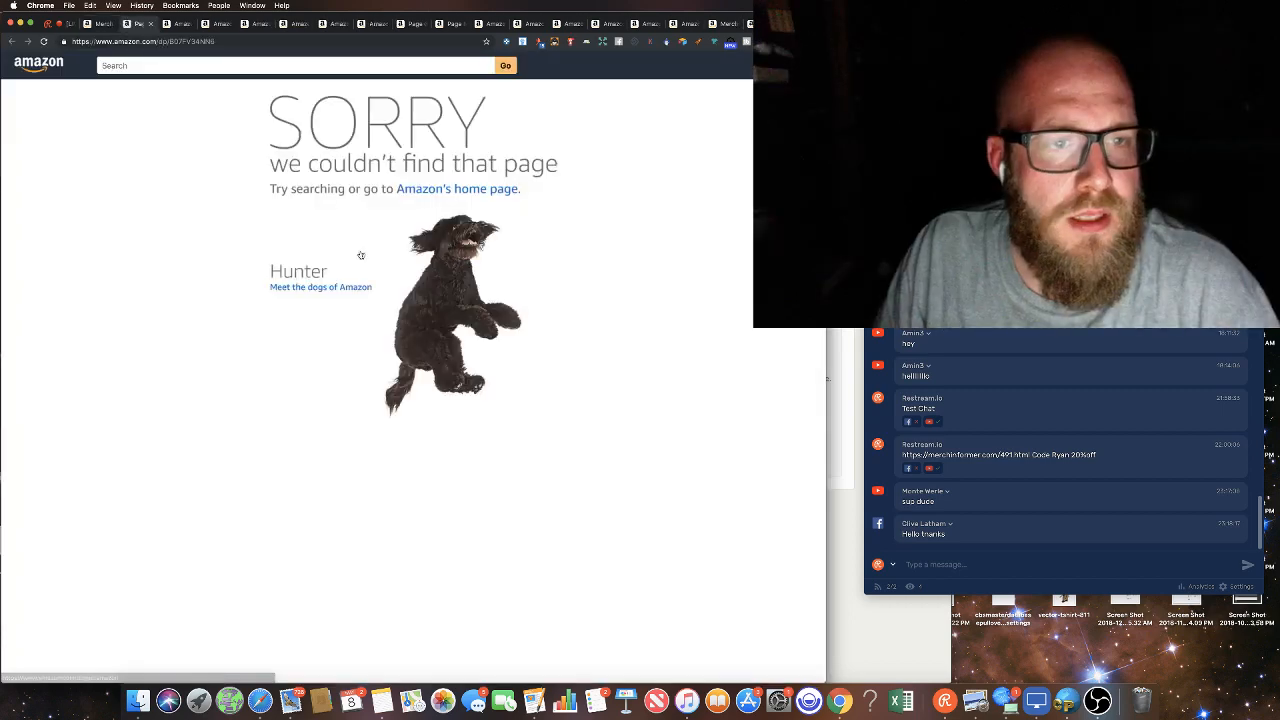
pyautogui.press('super+w')
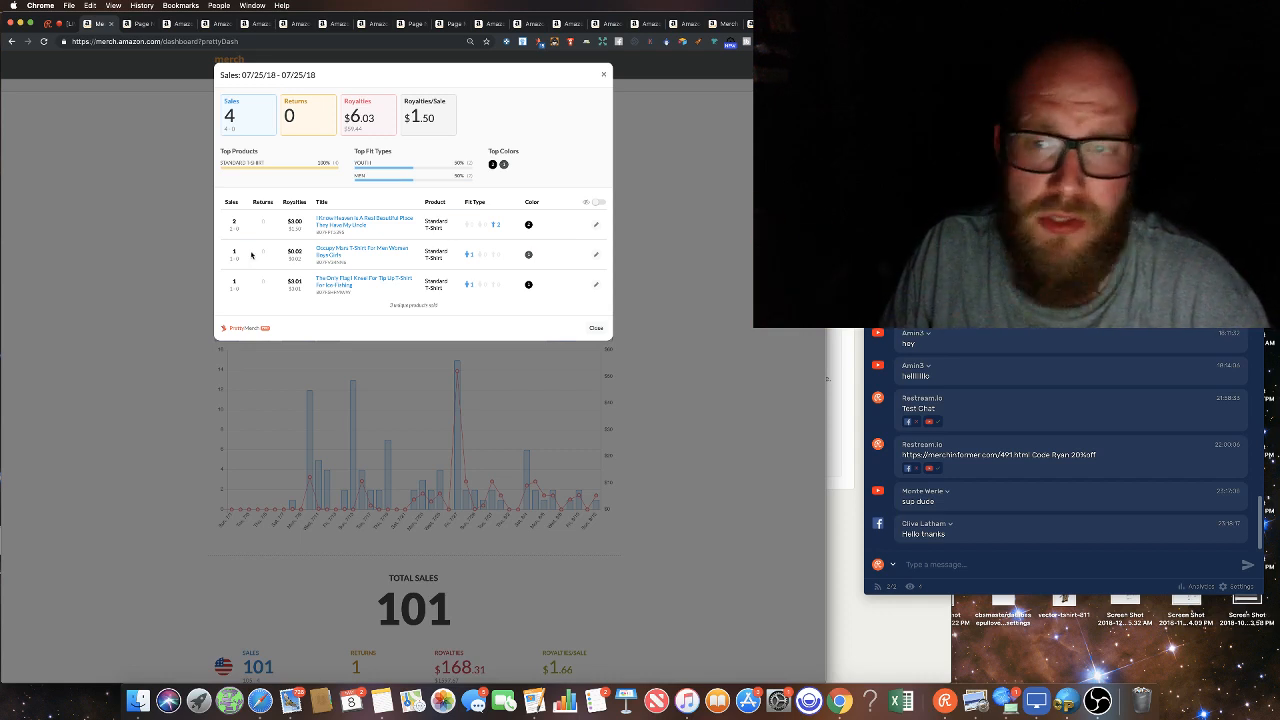
pyautogui.click(340, 286)
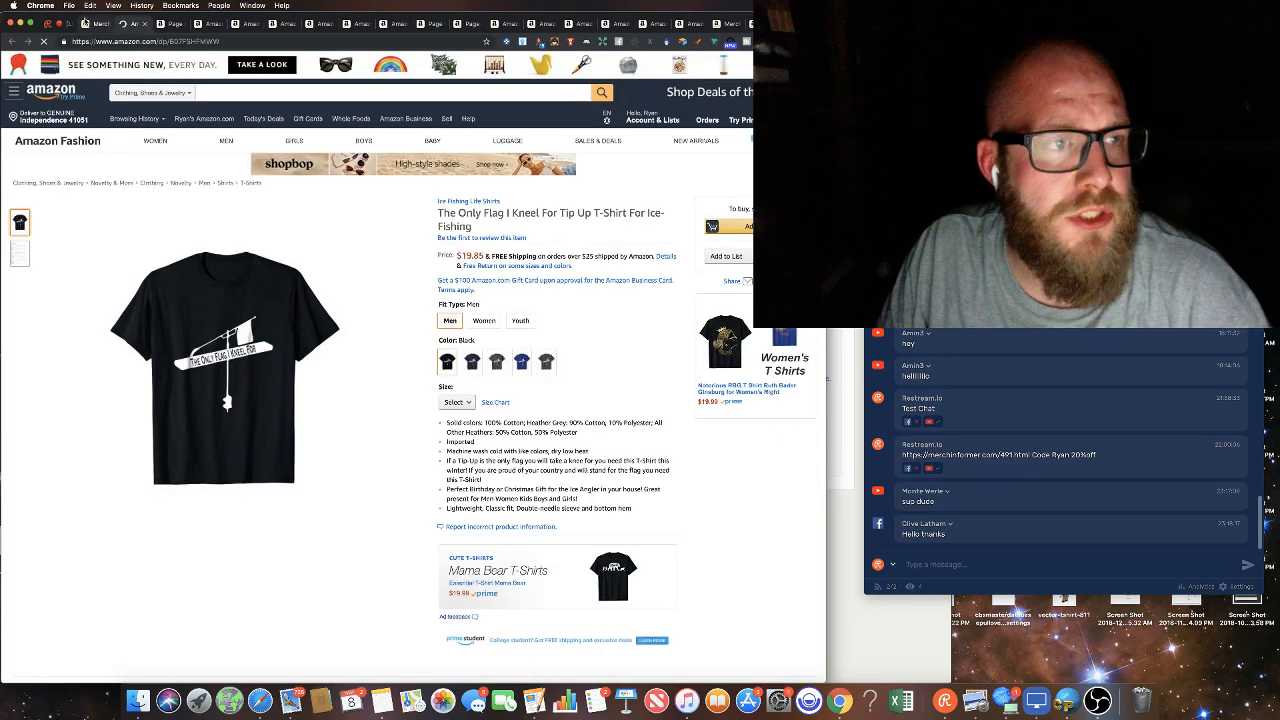
pyautogui.click(85, 22)
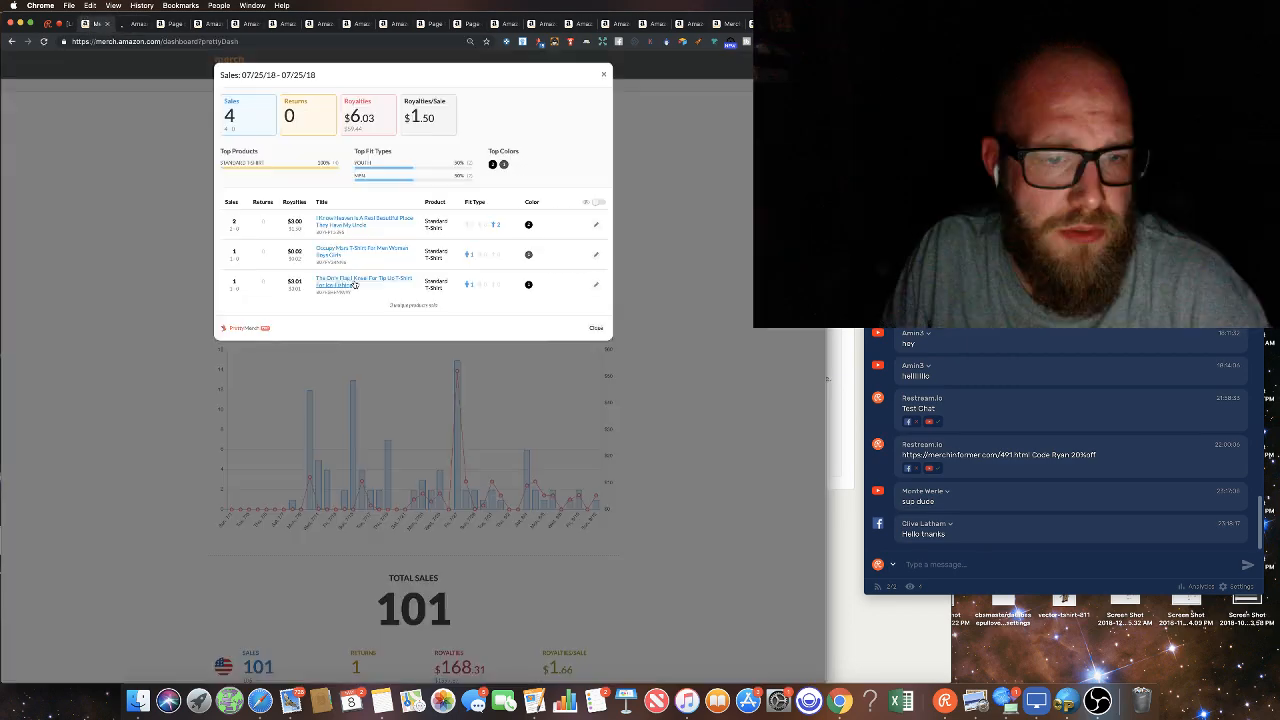
pyautogui.click(452, 494)
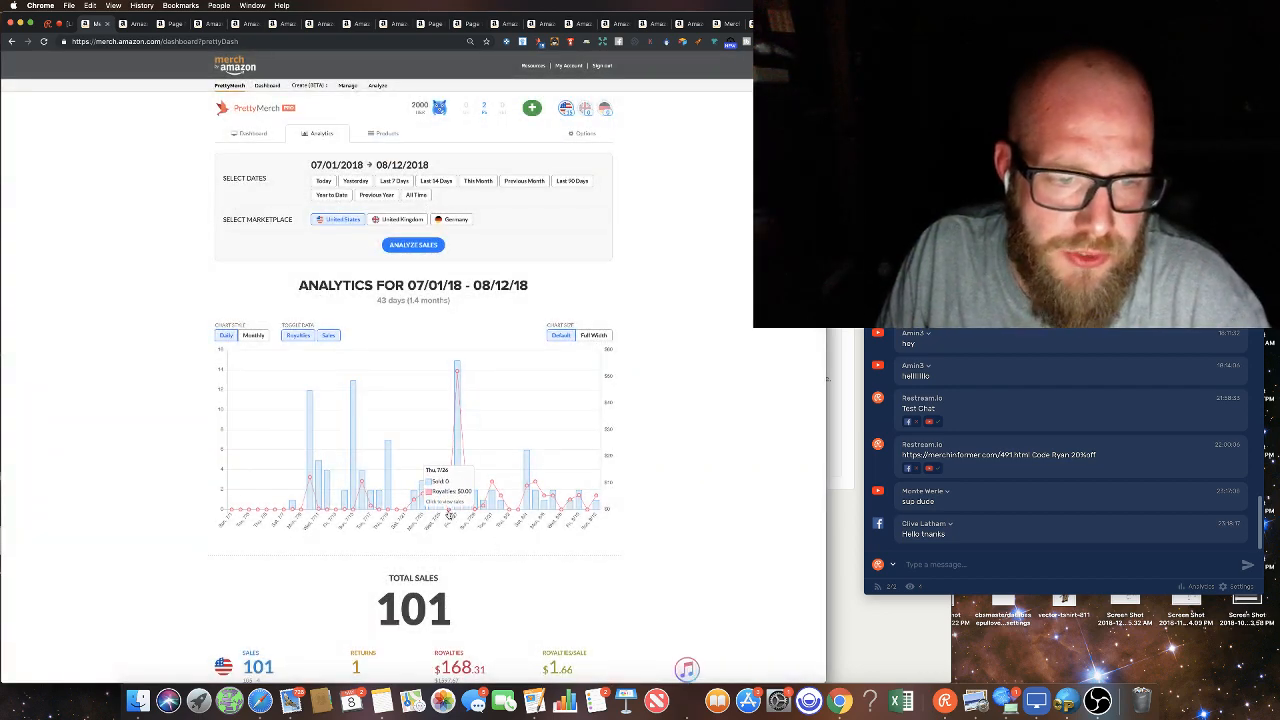
# - View the July 27, 2018 sales details, open the Funny Panda shirt's Amazon page from there and return to the details
pyautogui.click(460, 503)
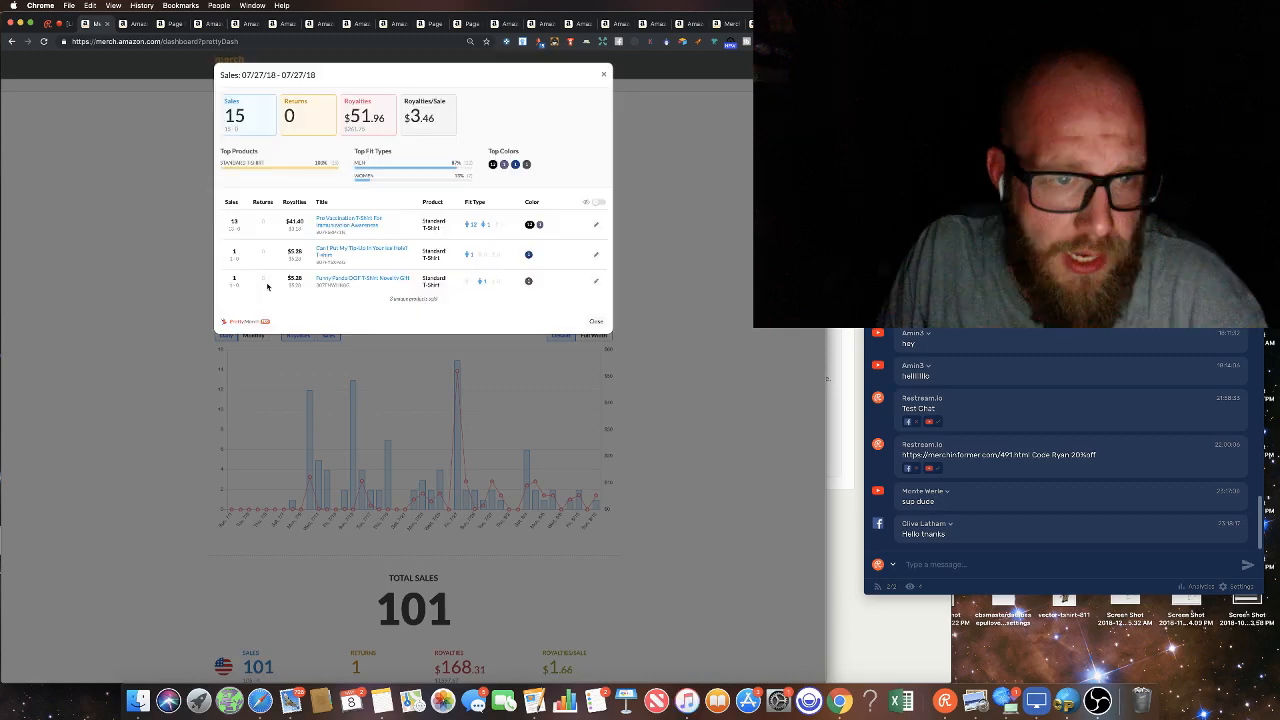
pyautogui.click(366, 279)
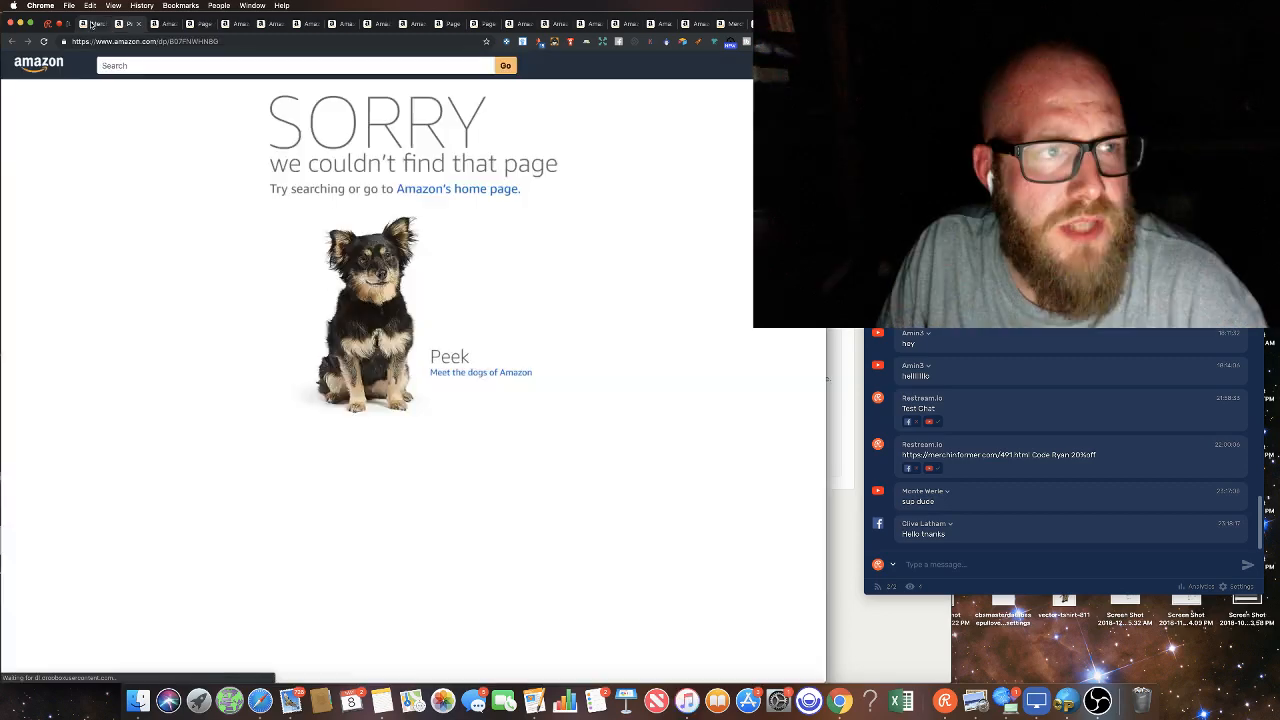
pyautogui.click(91, 24)
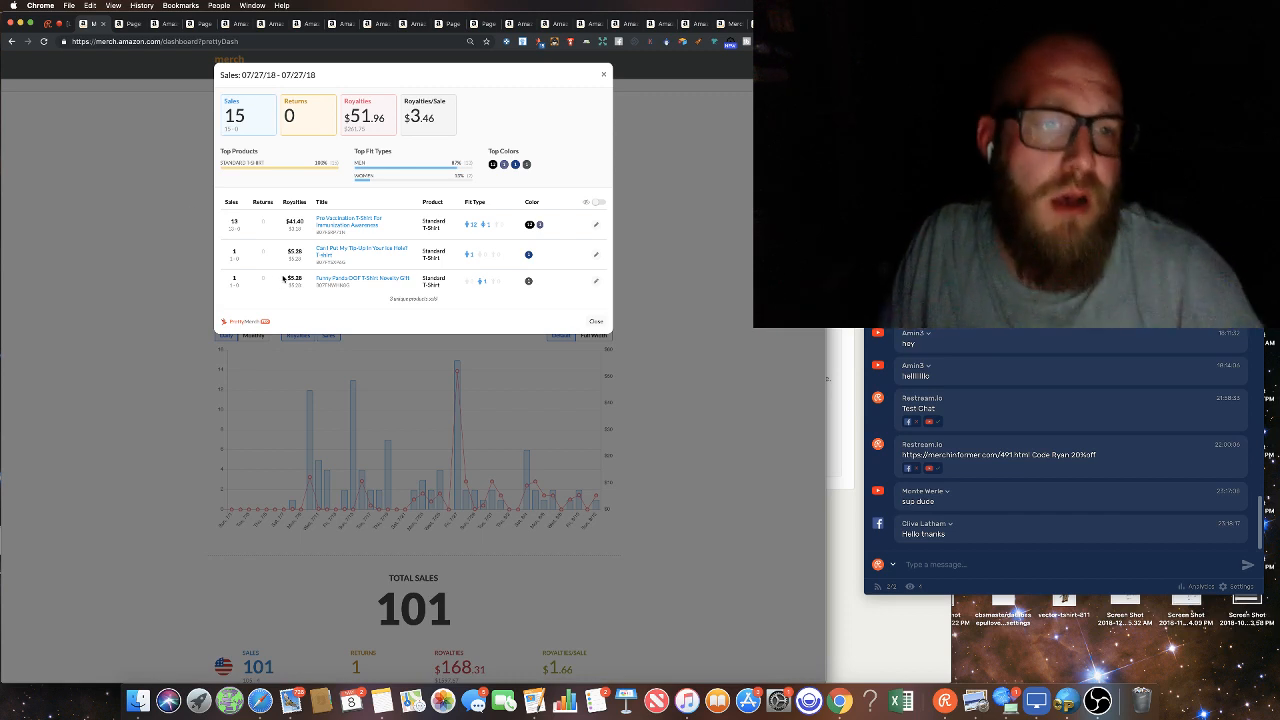
# - Inspect the Tip-Up ice hole shirt's Amazon page from the July 27, 2018 sales details, with its design magnified, and return to the details
pyautogui.click(337, 255)
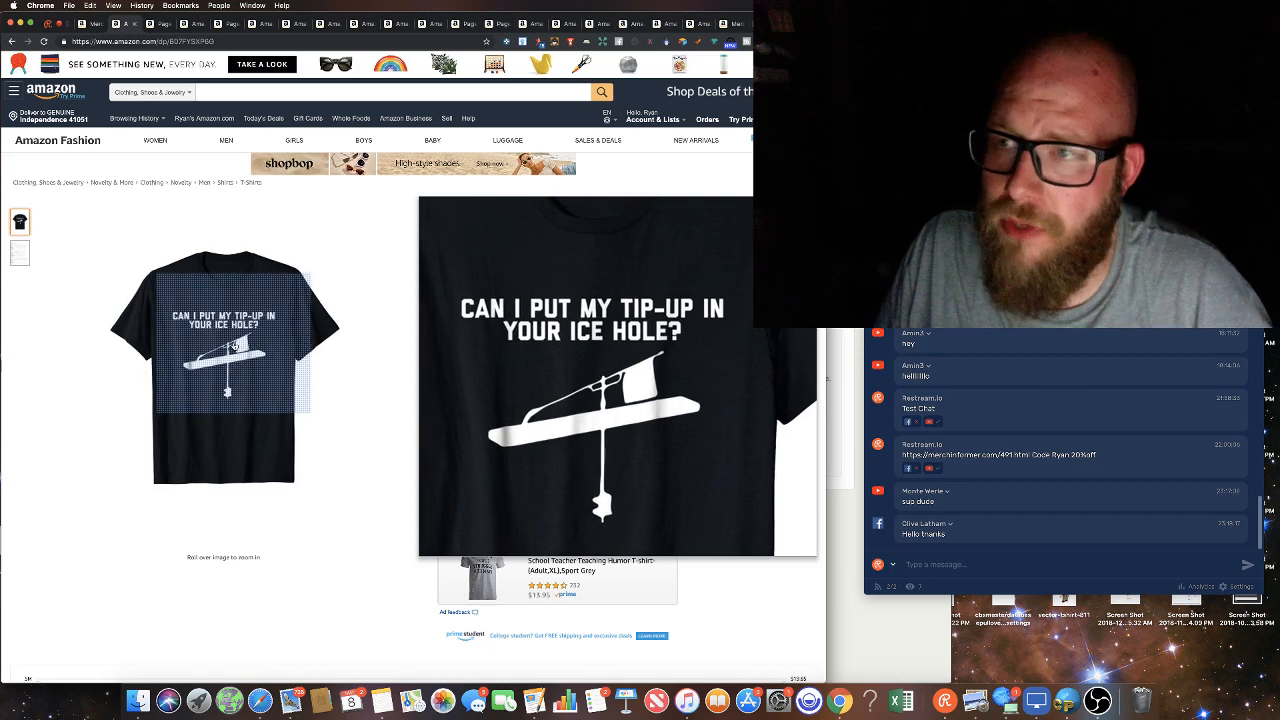
pyautogui.scroll(-1, 407, 104)
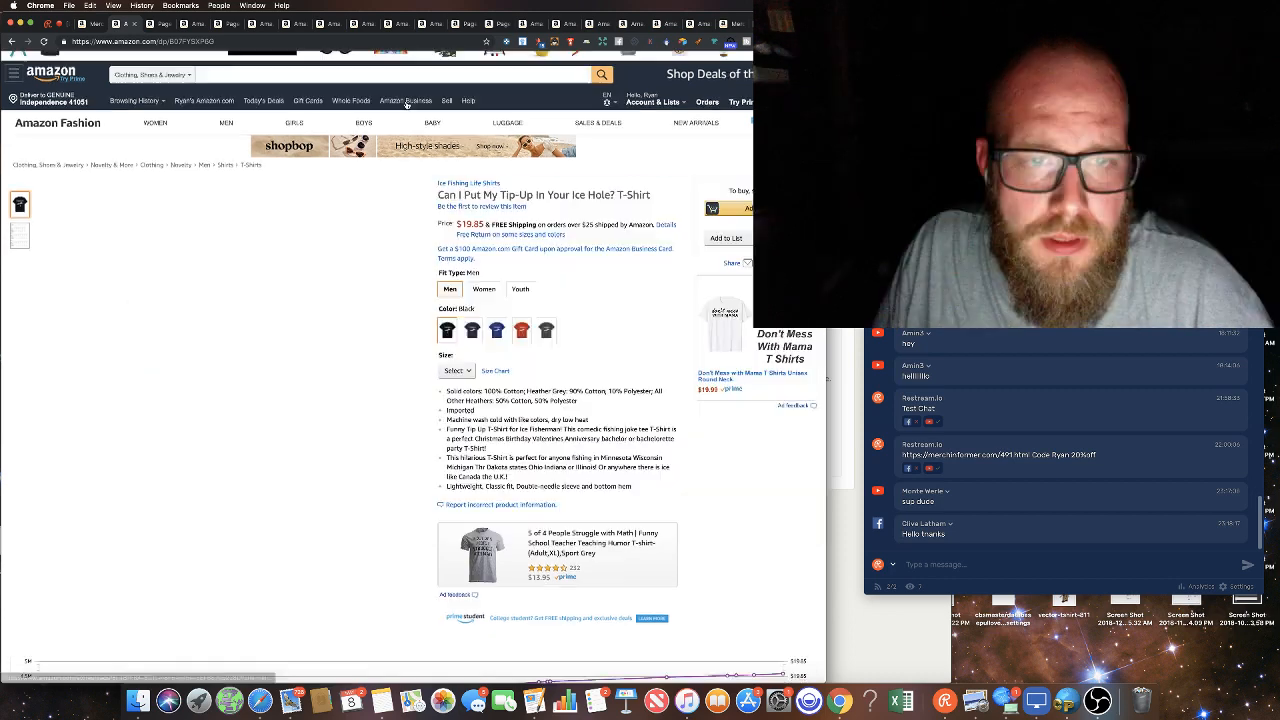
pyautogui.hotkey('ctrl', 'shift', 'Tab')
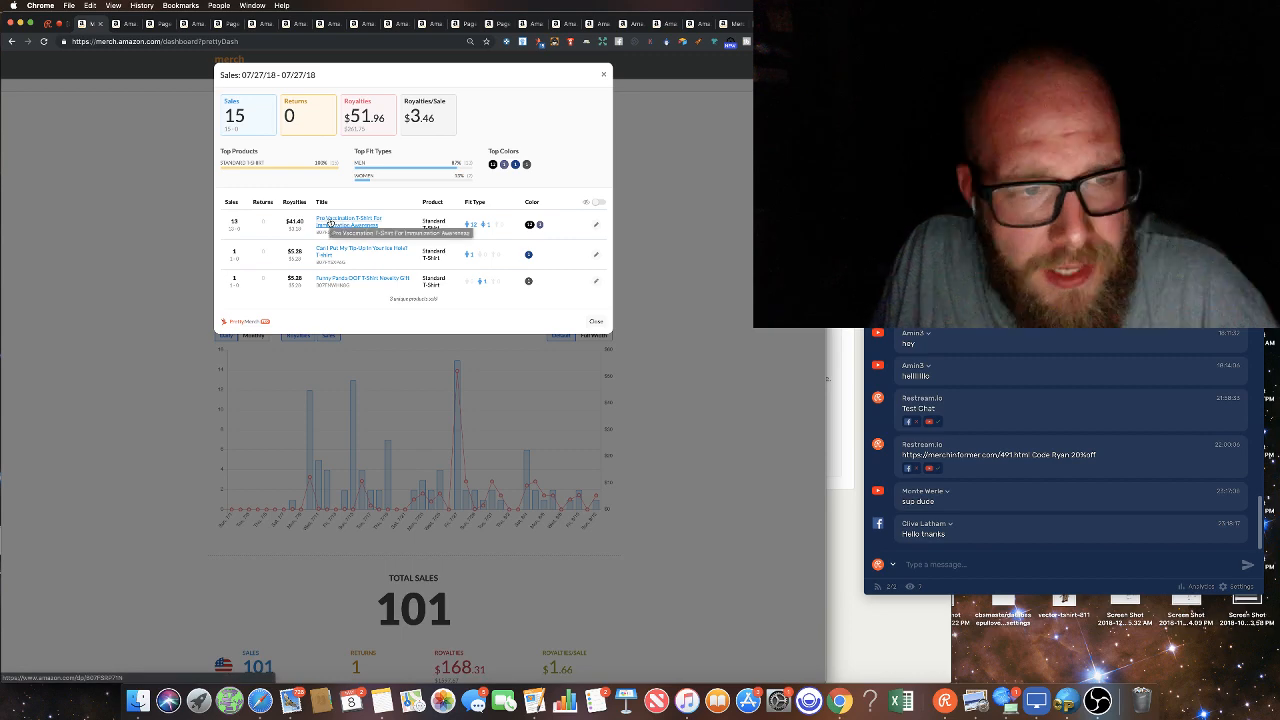
# - Open the Pro Vaccination T-Shirt's Amazon page, browse the Pro Vaccine Message Gifts brand's products and open the asphalt version of the shirt
pyautogui.click(331, 222)
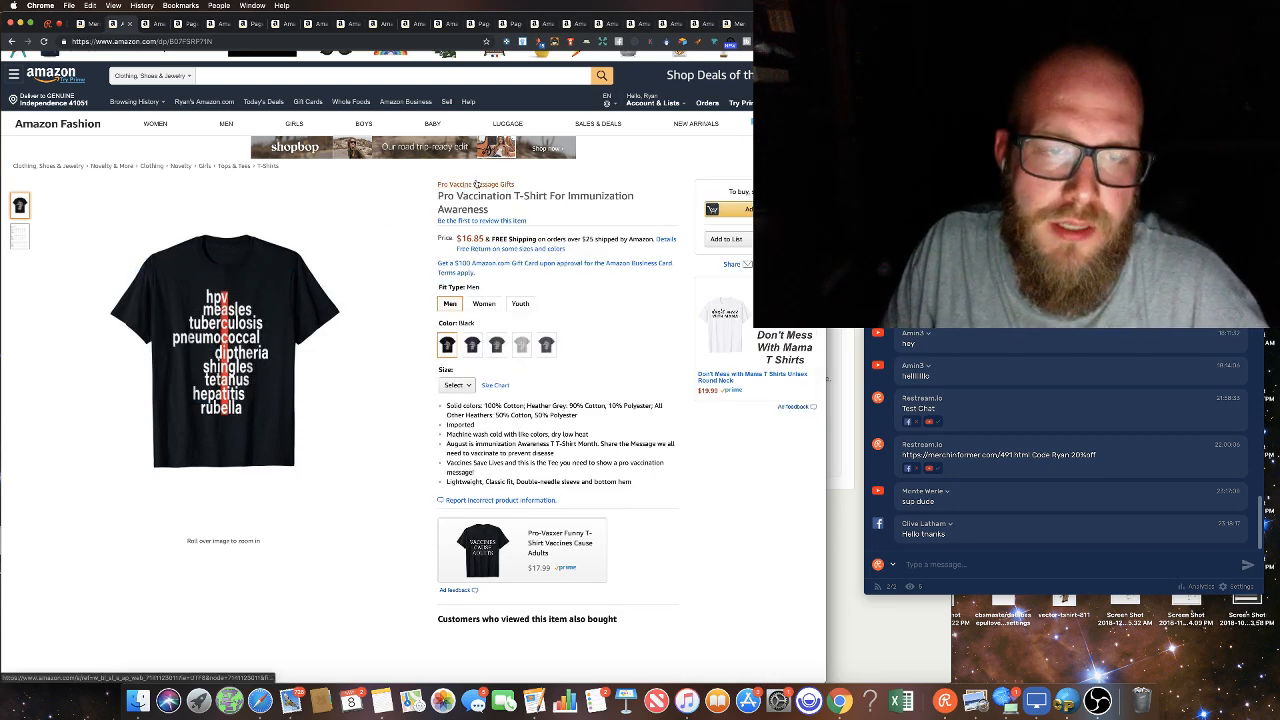
pyautogui.click(476, 184)
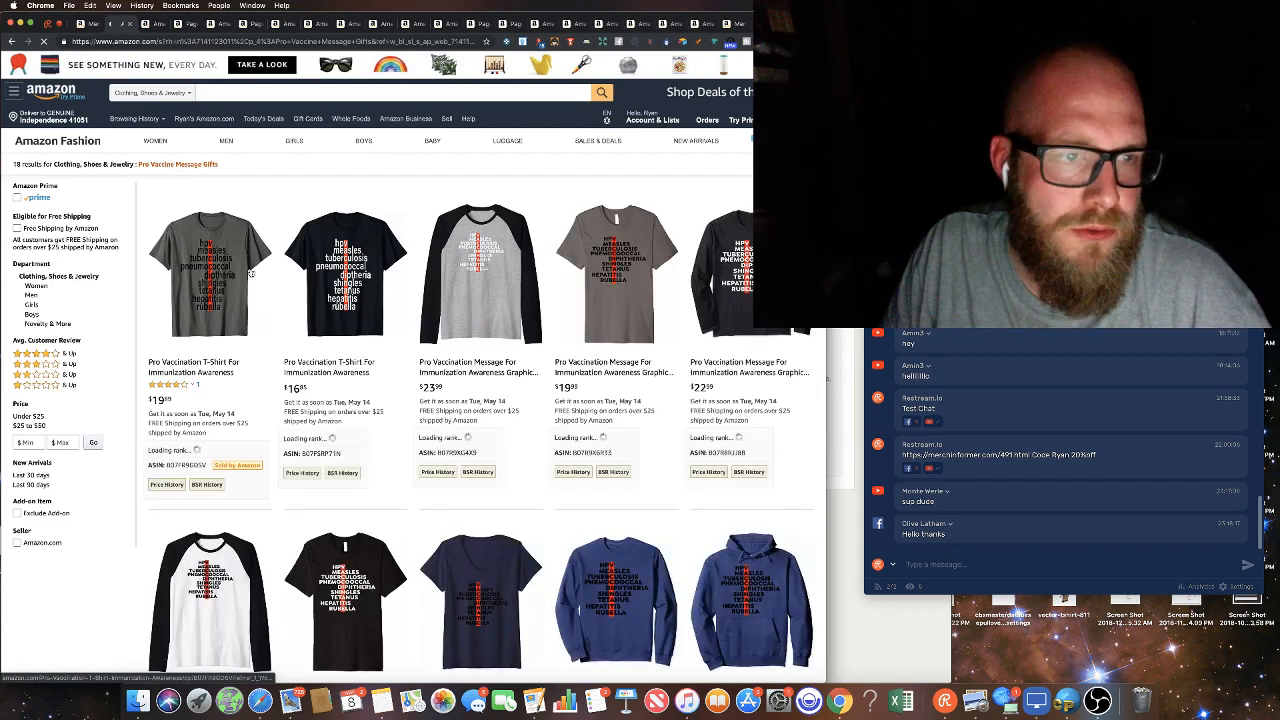
pyautogui.click(251, 273)
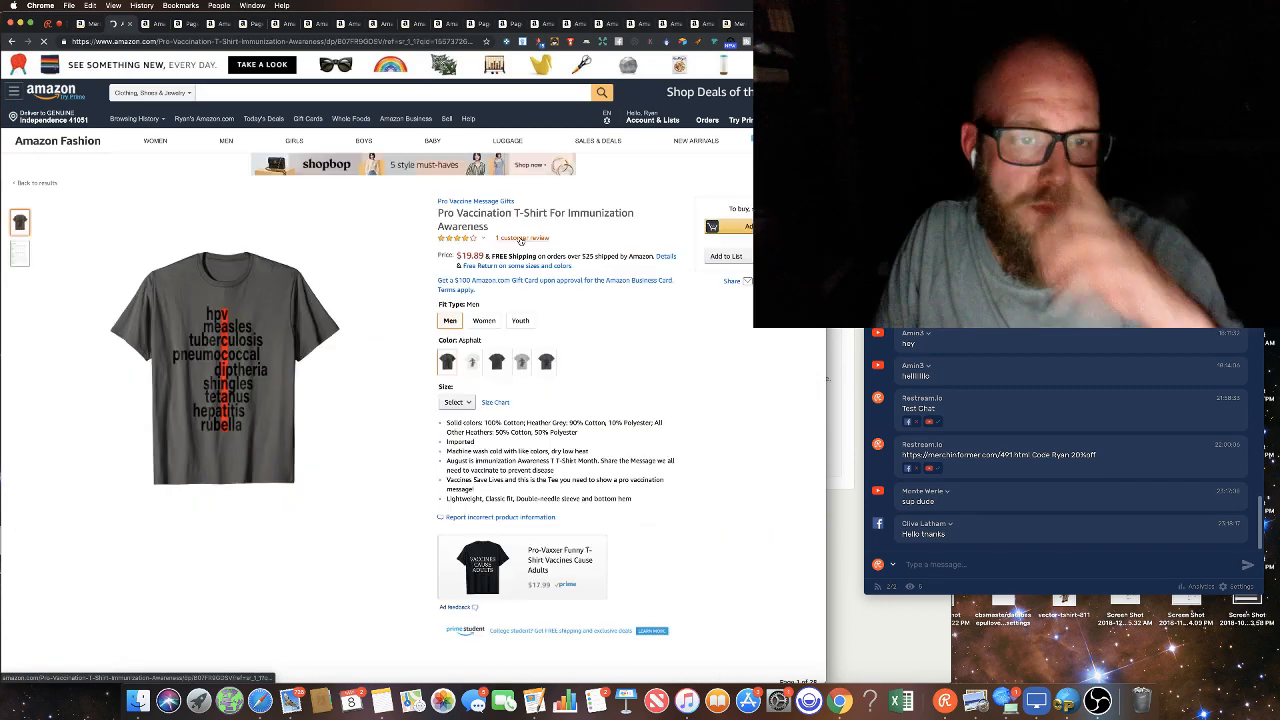
# - Read the asphalt Pro Vaccination shirt's customer review and examine its rank history chart and product description
pyautogui.click(520, 240)
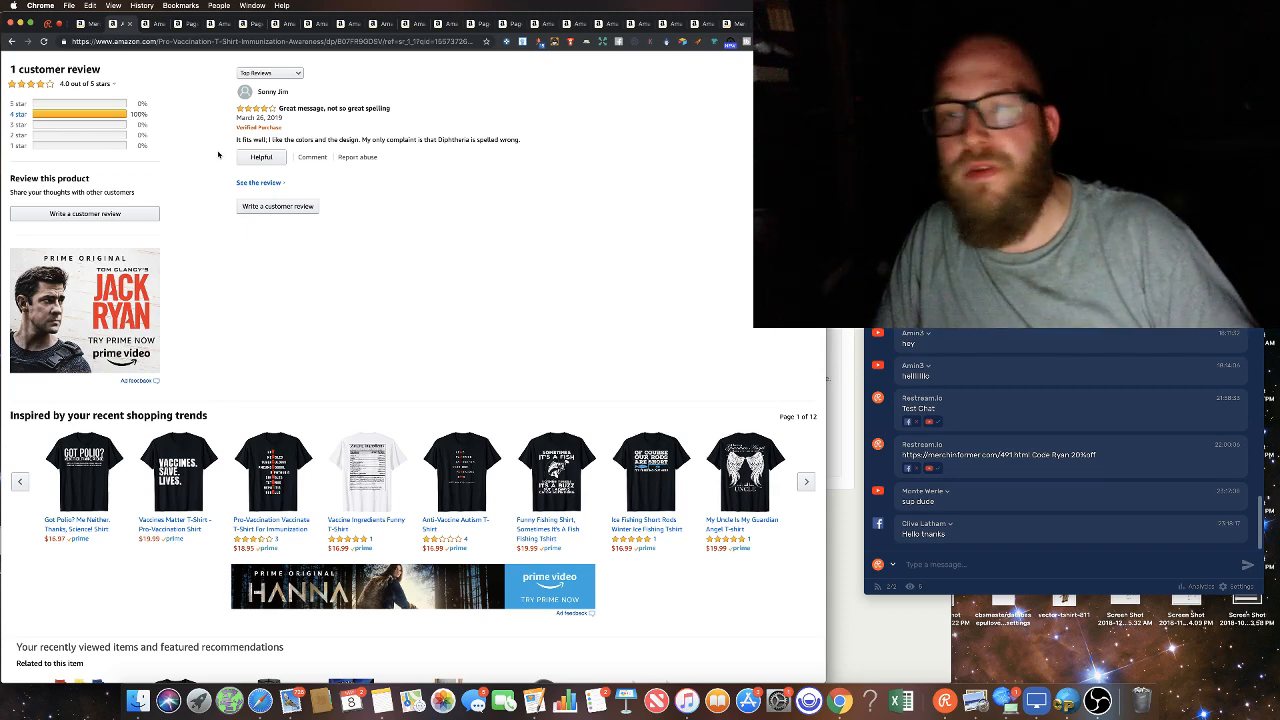
pyautogui.scroll(5, 229, 150)
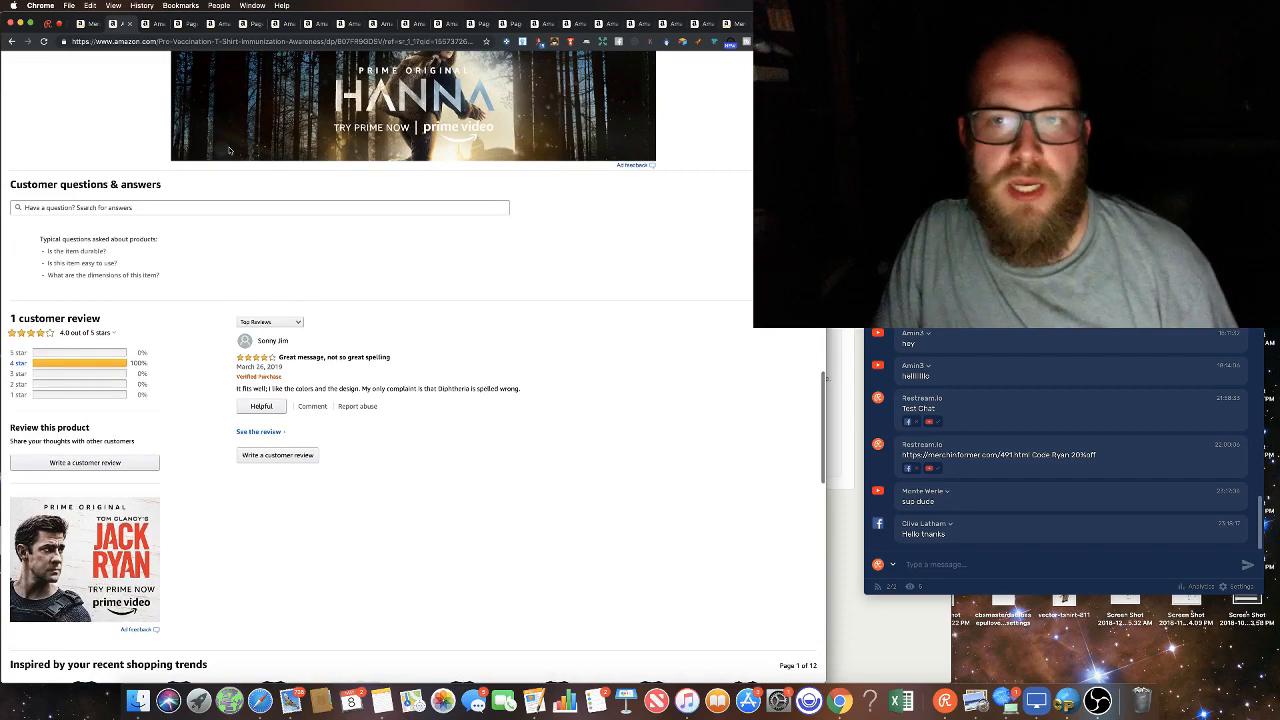
pyautogui.scroll(-6, 229, 150)
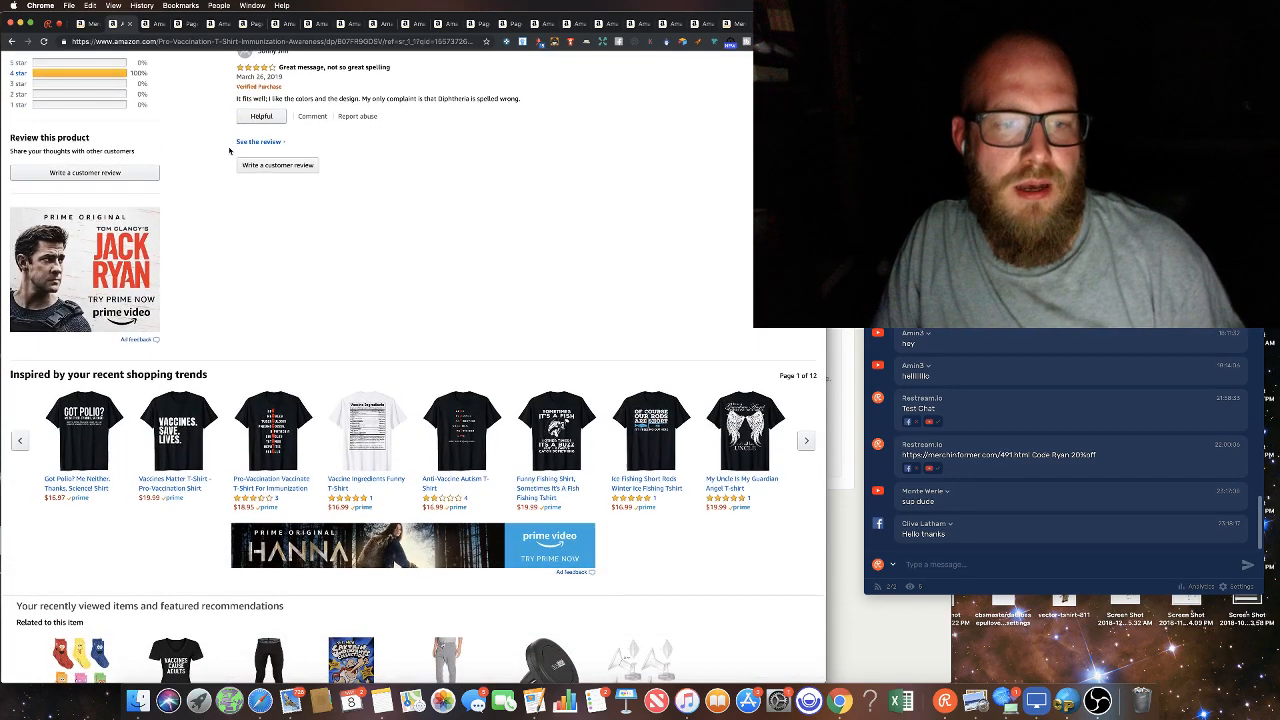
pyautogui.scroll(15, 229, 150)
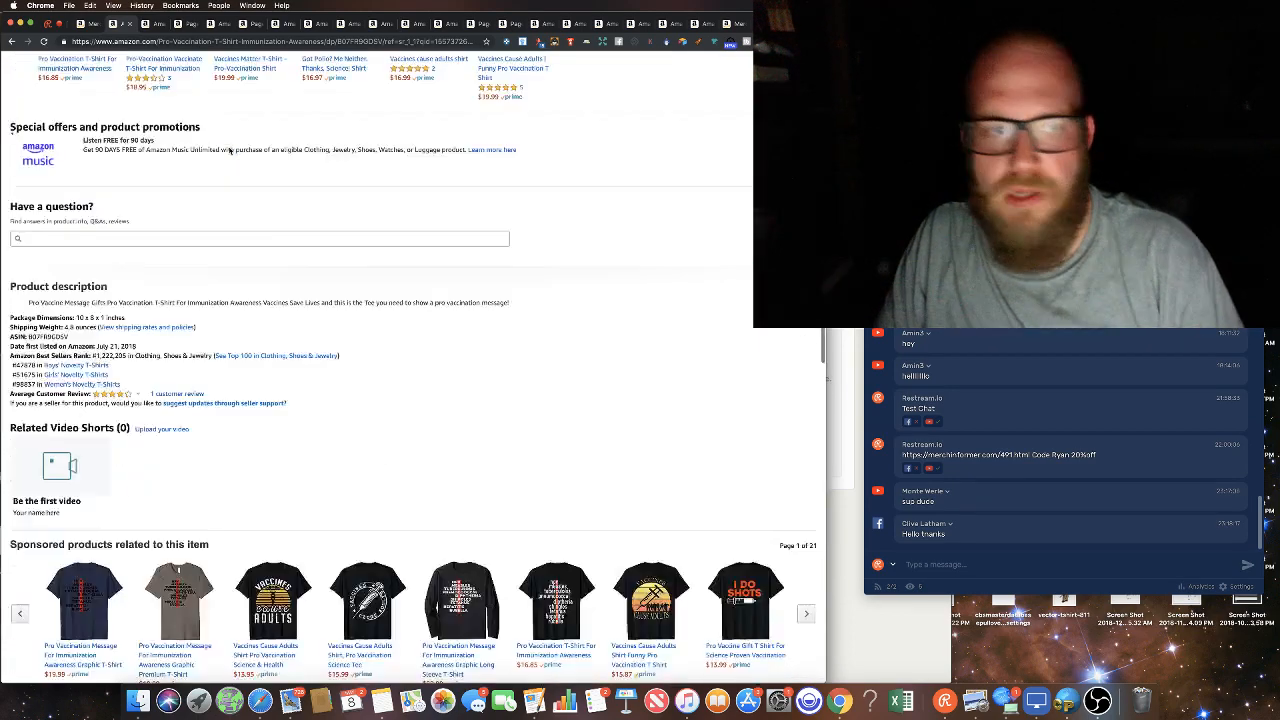
pyautogui.scroll(2, 229, 150)
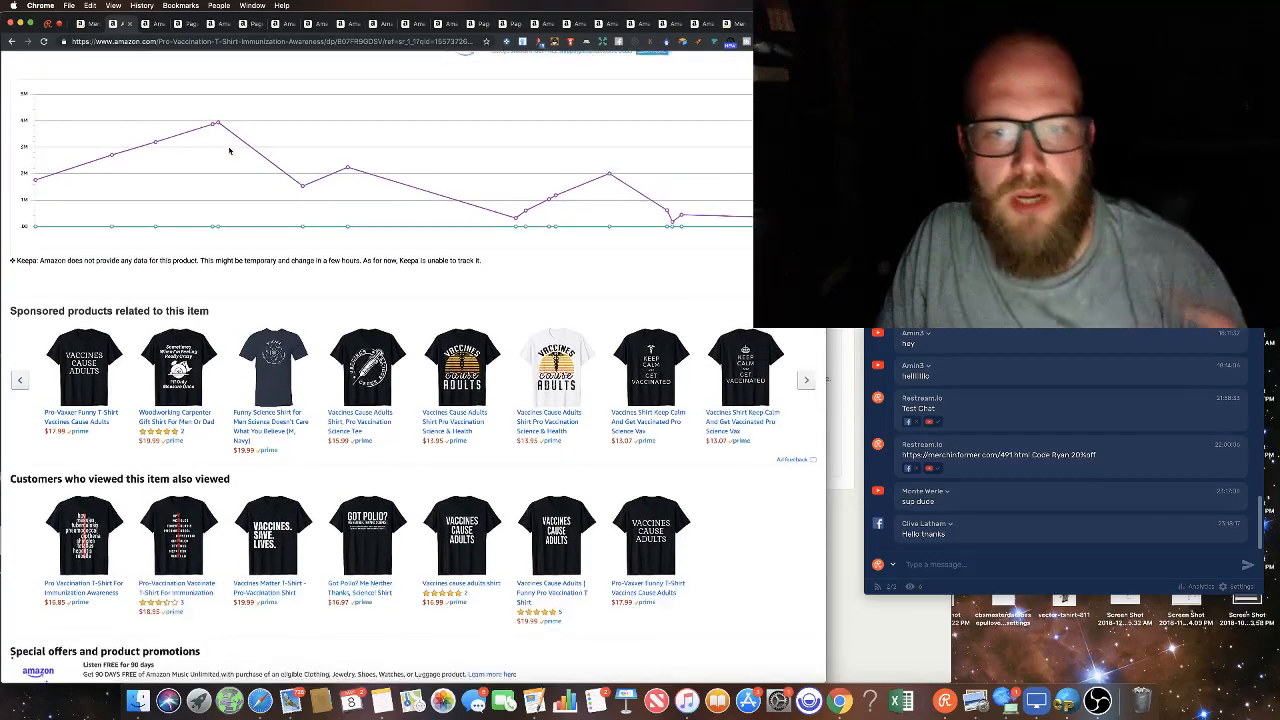
pyautogui.scroll(-15, 229, 150)
pyautogui.scroll(-1, 229, 150)
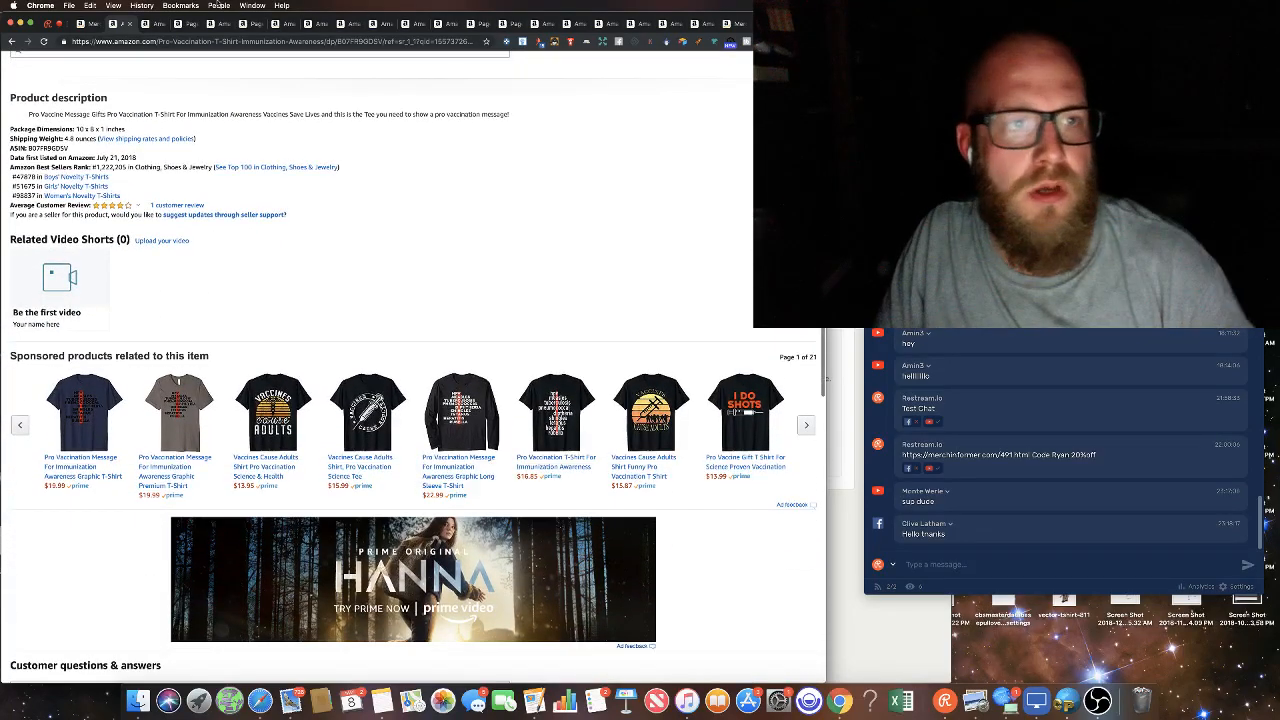
# - Close the July 27 sales details and check the sales details for July 28 and July 31, 2018
pyautogui.click(88, 25)
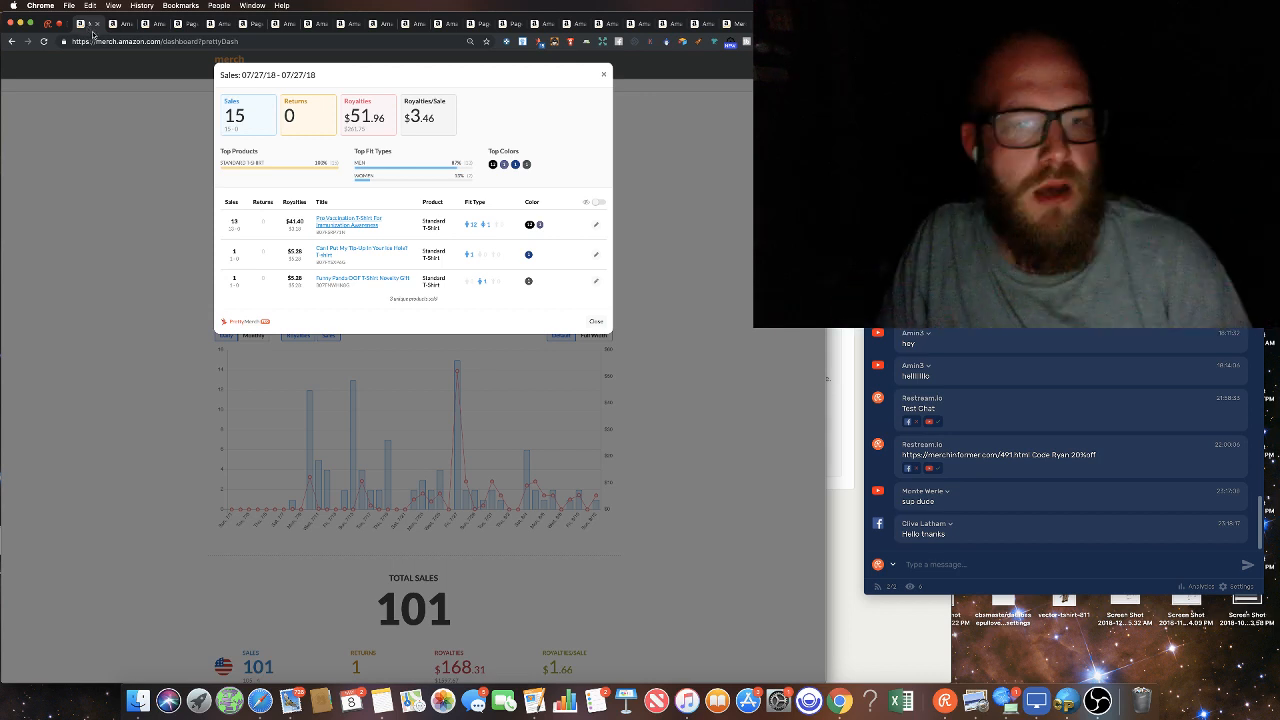
pyautogui.click(595, 321)
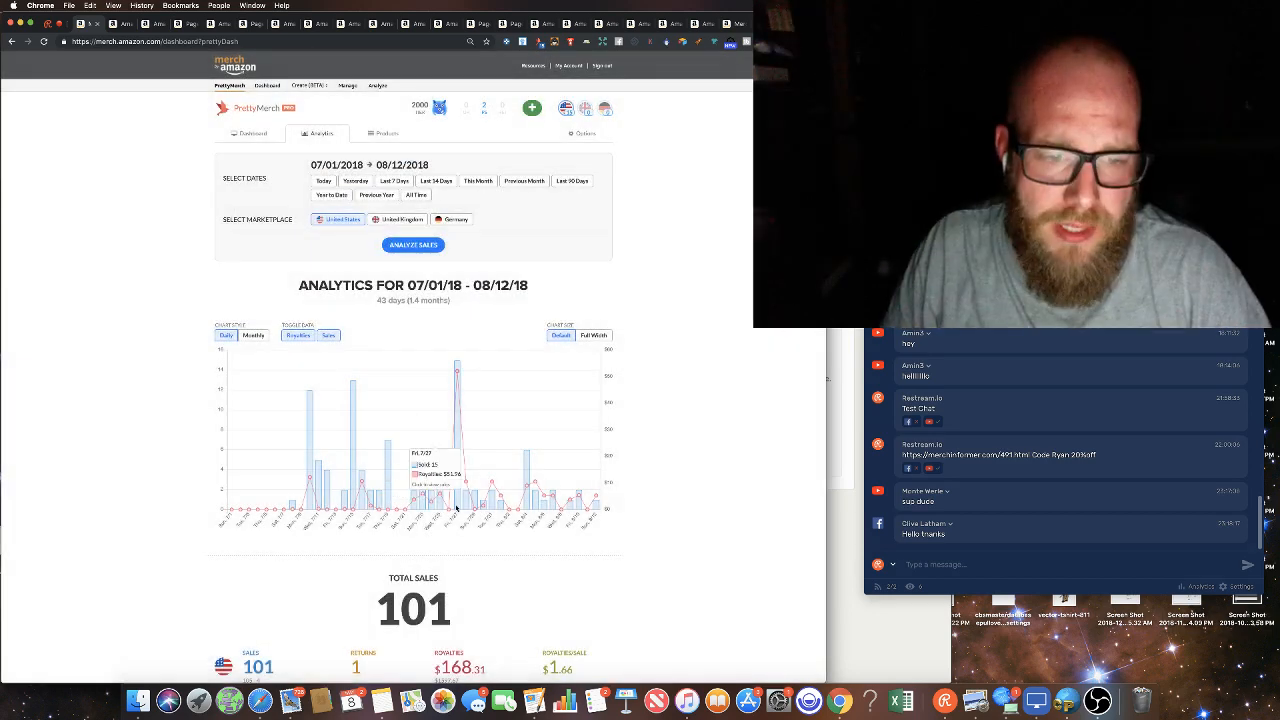
pyautogui.click(467, 503)
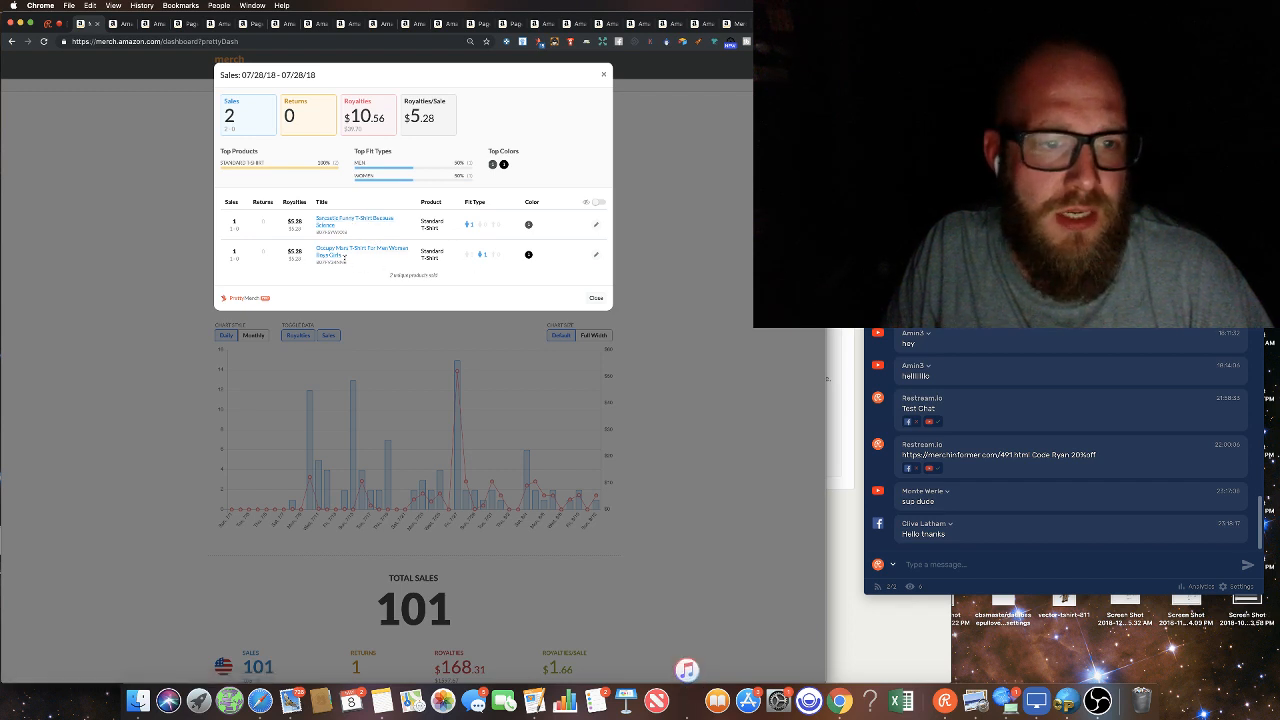
pyautogui.click(596, 298)
pyautogui.click(455, 495)
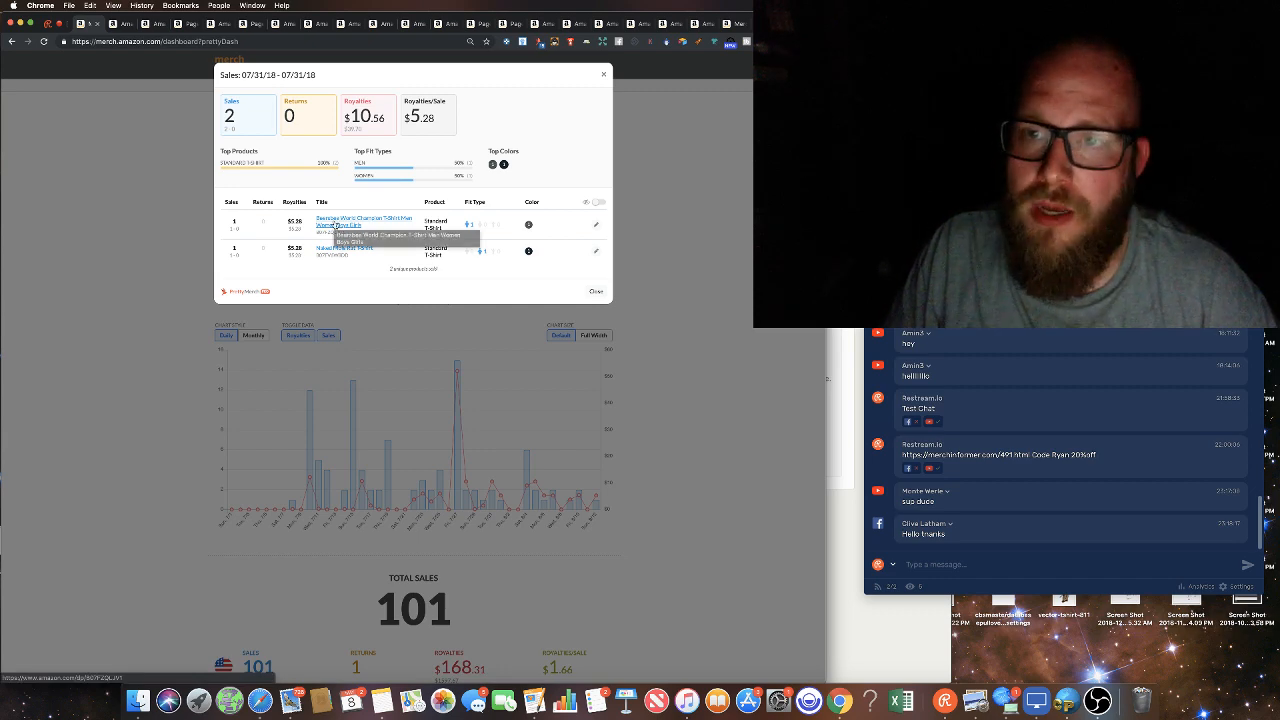
# - Inspect the Beersbee World Champion shirt's Amazon page from the July 31 sales details, with its design magnified, and return to the details
pyautogui.click(336, 225)
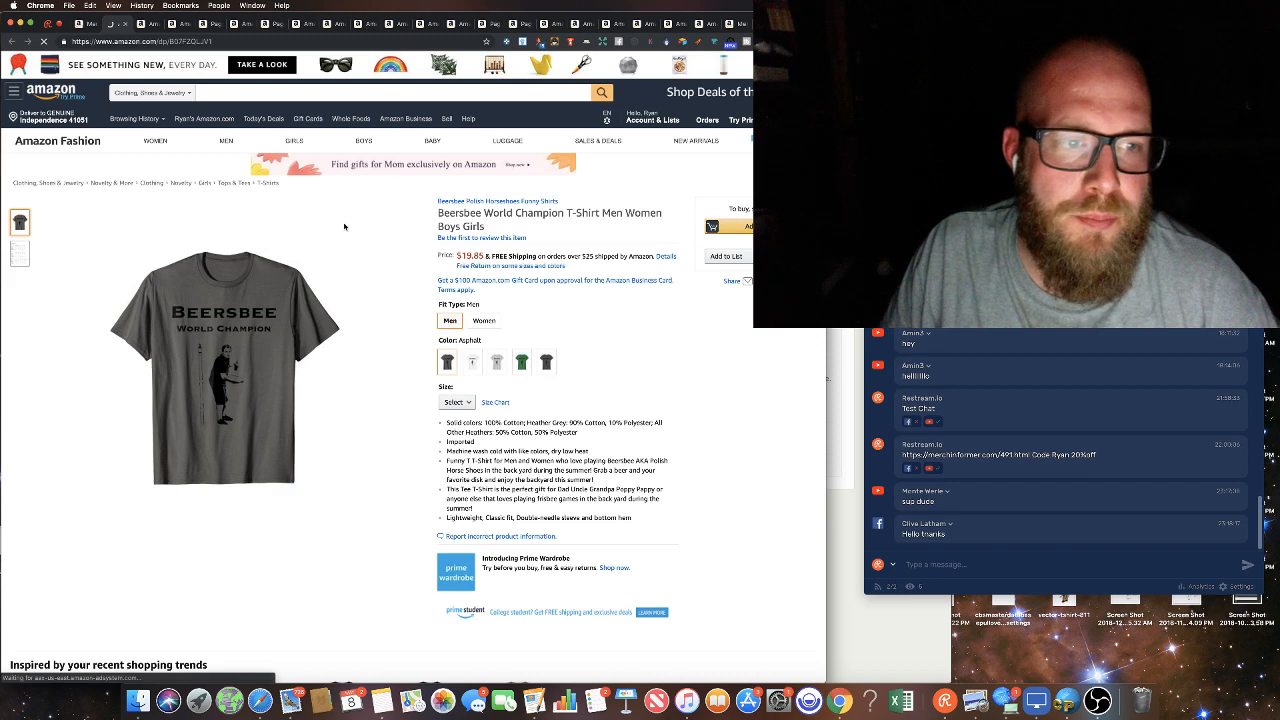
pyautogui.moveTo(219, 361)
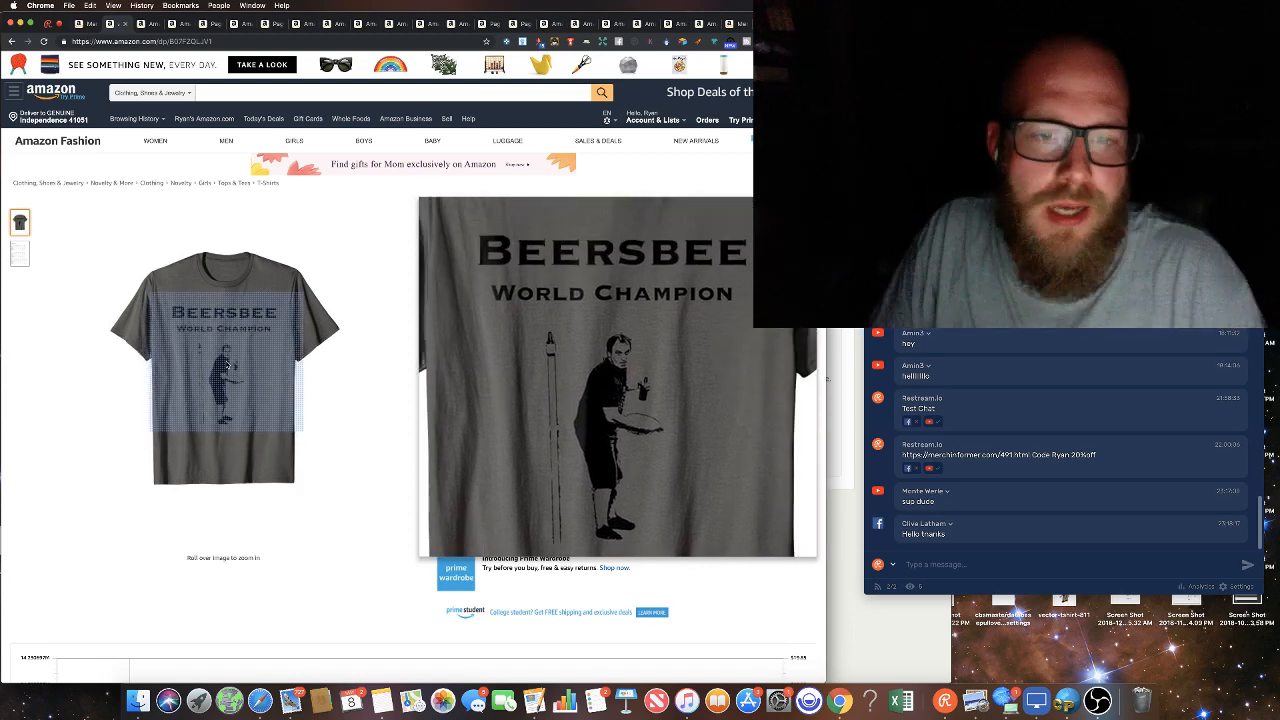
pyautogui.hotkey('ctrl', 'shift', 'Tab')
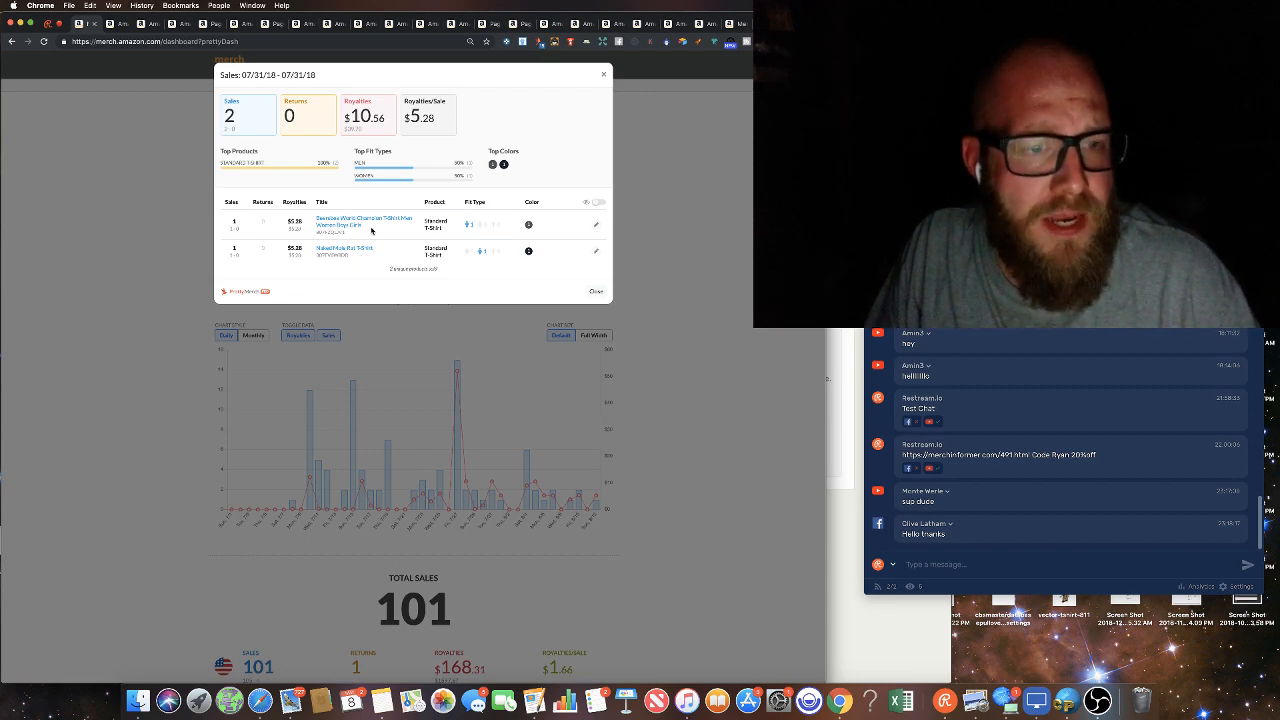
# - Open the Naked Mole Rat T-Shirt's Amazon page from the July 31 sales details and examine its rank history chart and product description
pyautogui.click(350, 249)
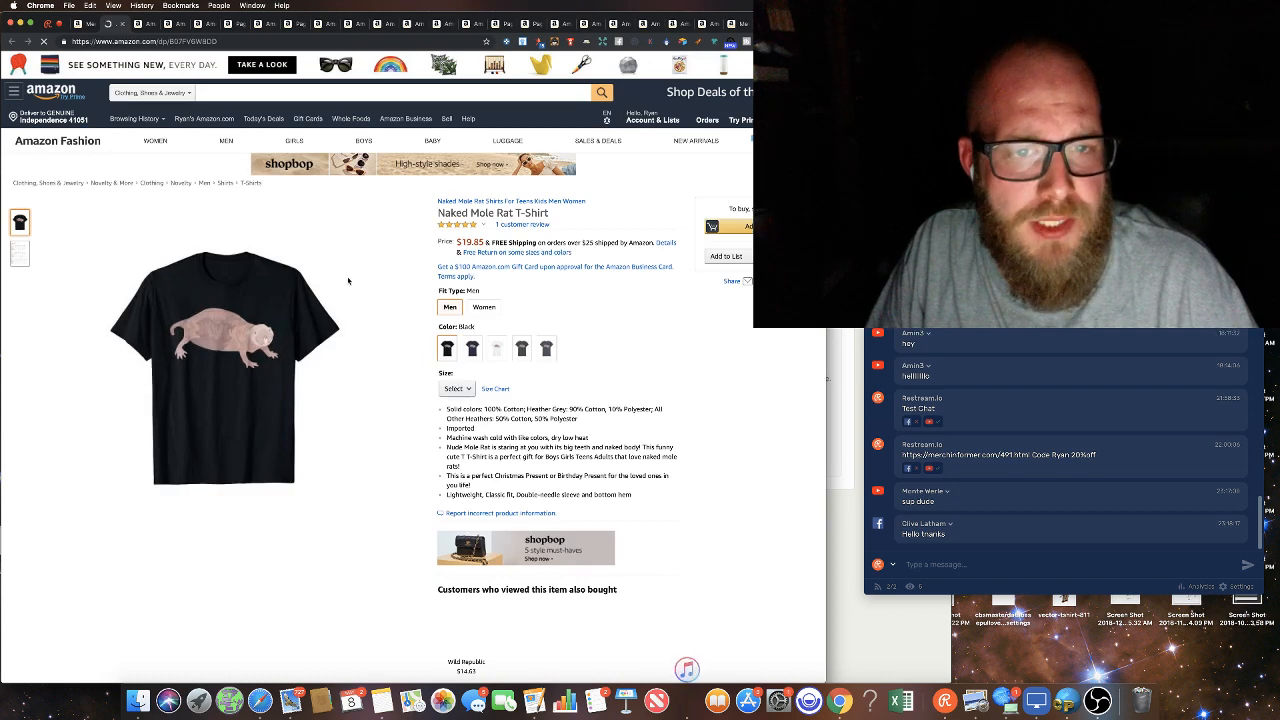
pyautogui.scroll(-1, 645, 420)
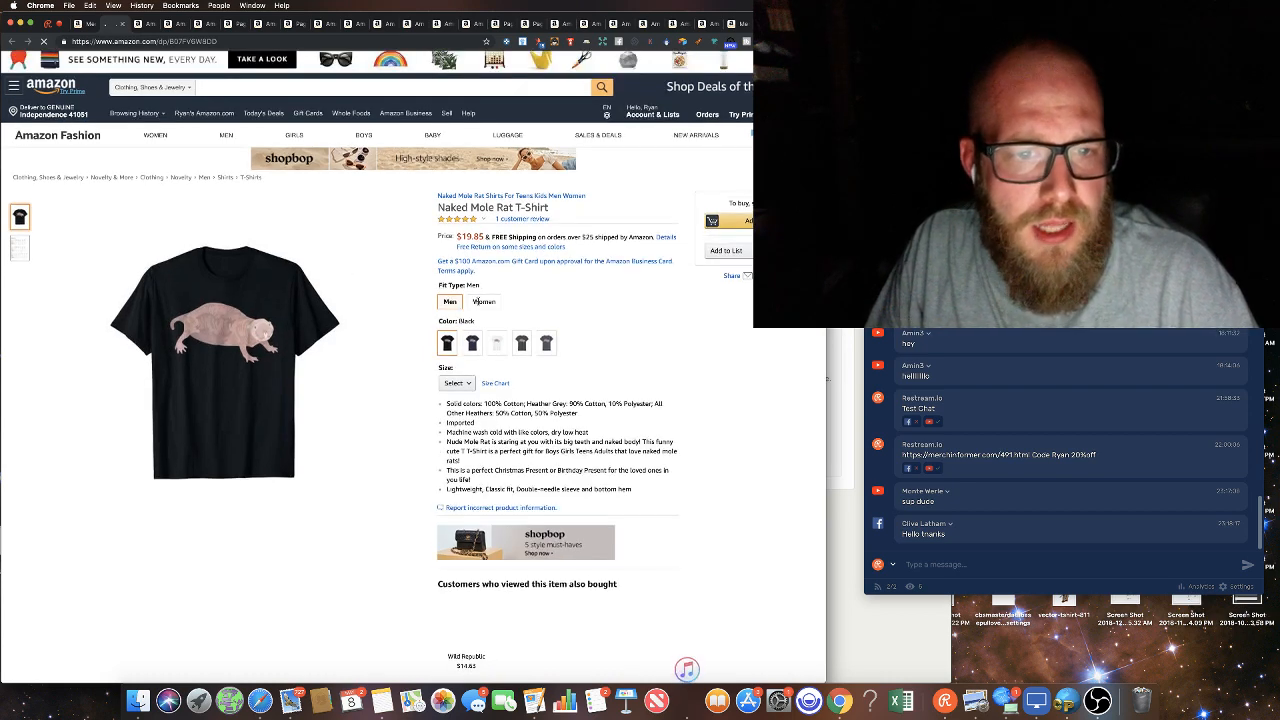
pyautogui.scroll(-1, 542, 265)
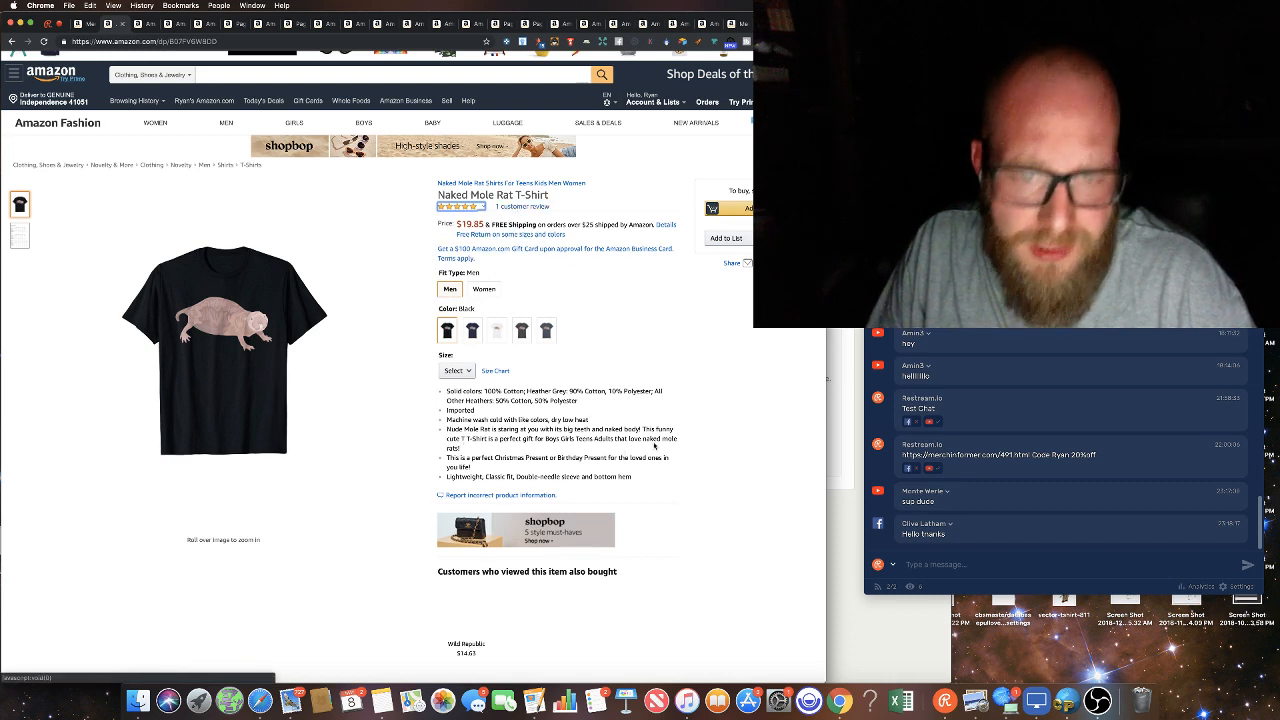
pyautogui.scroll(-1, 654, 446)
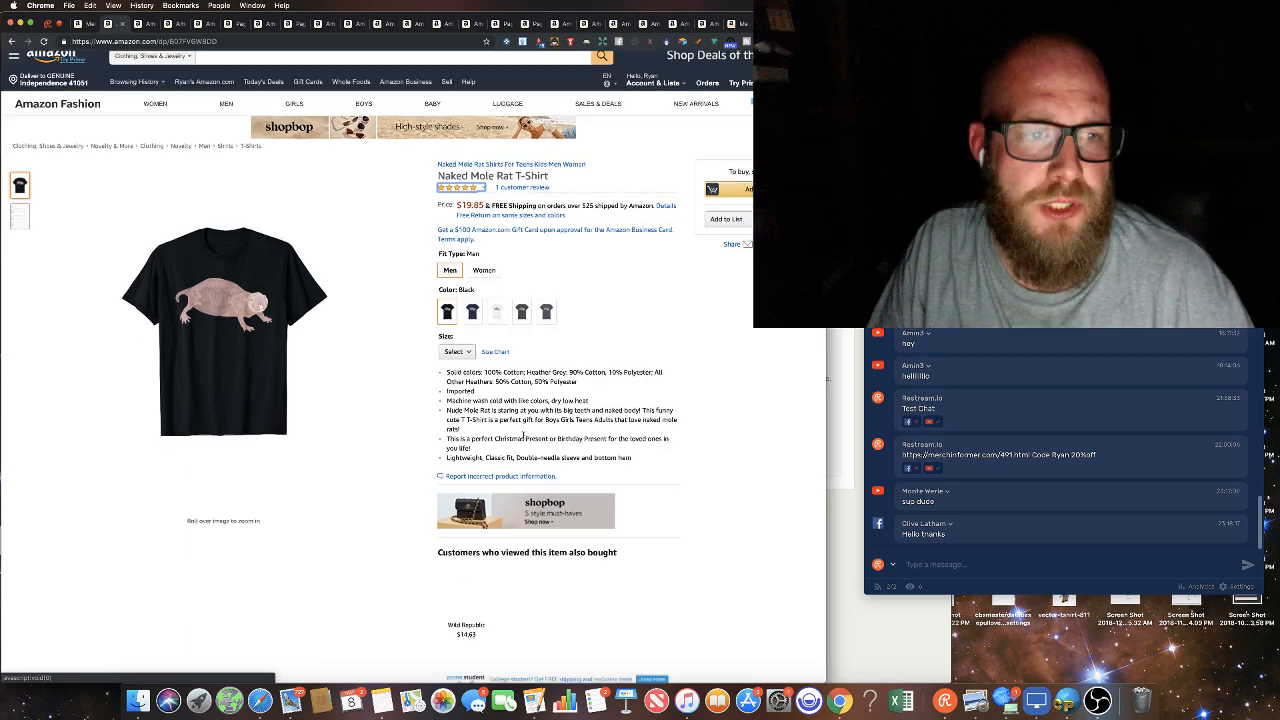
pyautogui.scroll(-10, 523, 435)
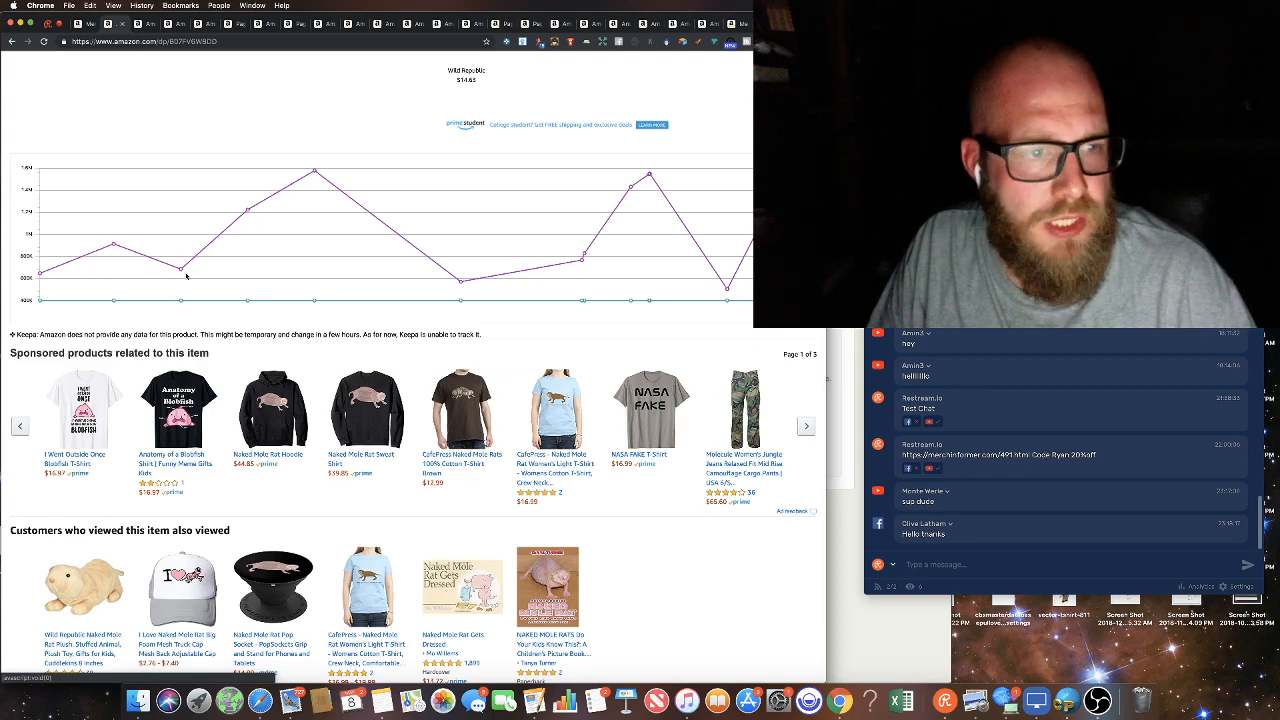
pyautogui.press('super+equal')
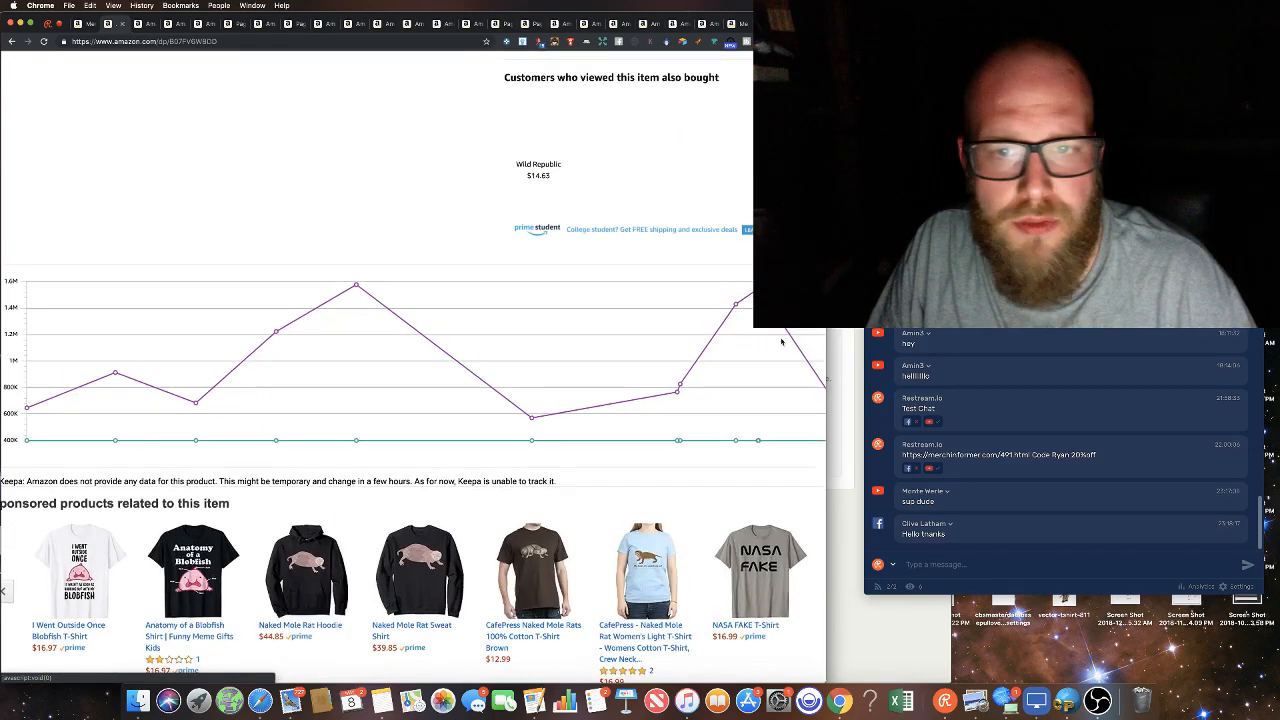
pyautogui.press('super+minus')
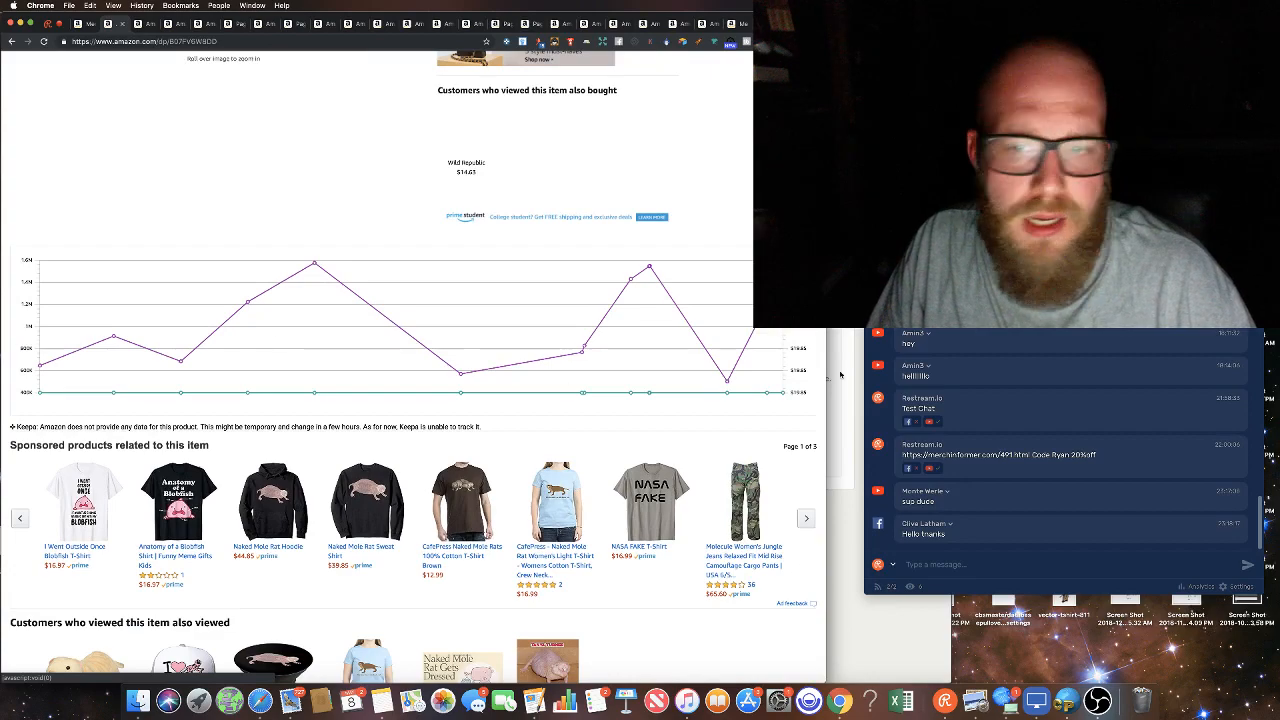
pyautogui.scroll(-1, 449, 326)
pyautogui.scroll(-10, 449, 326)
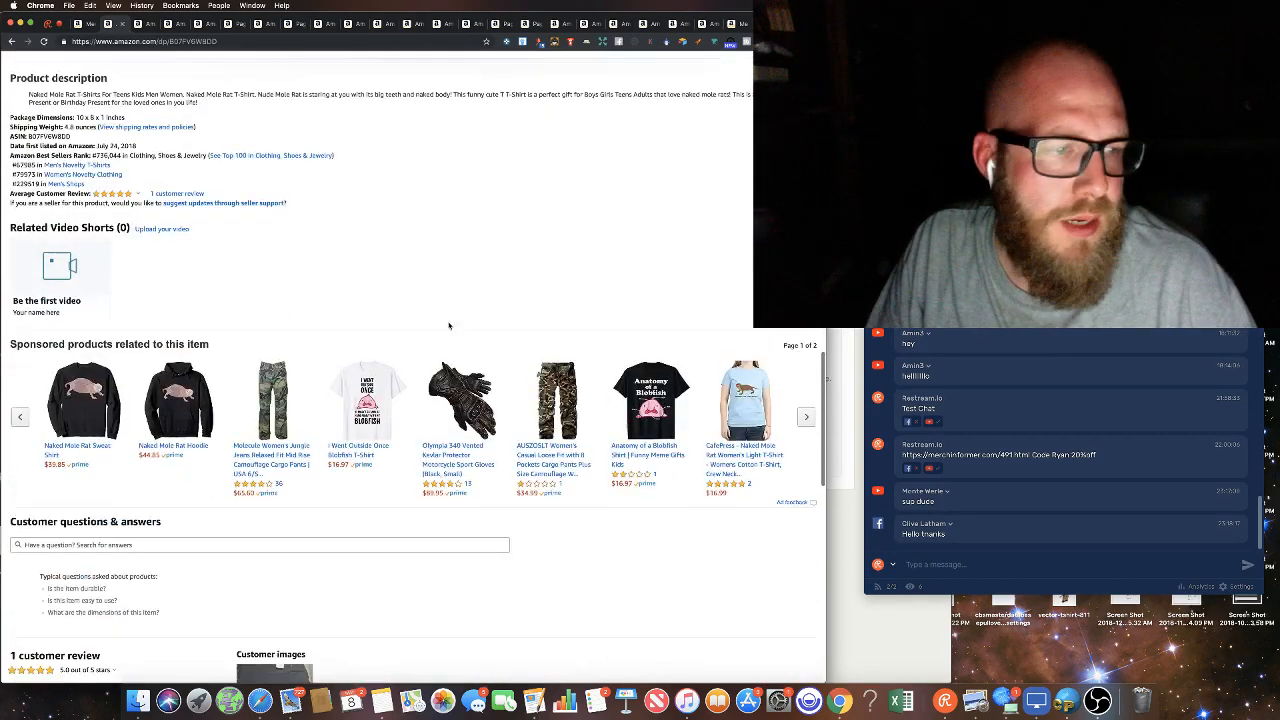
# - Read the Naked Mole Rat T-Shirt's customer review, view the attached customer photo and return to the beginning of the listing
pyautogui.click(165, 189)
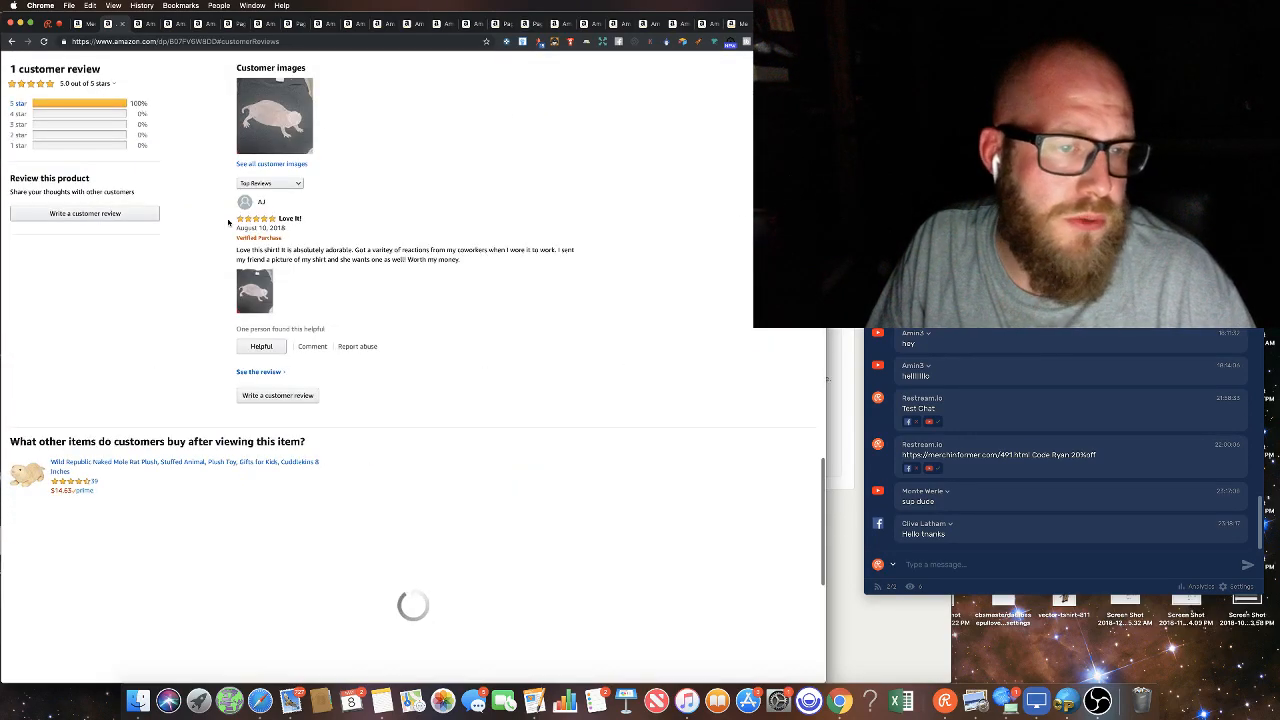
pyautogui.scroll(1, 250, 244)
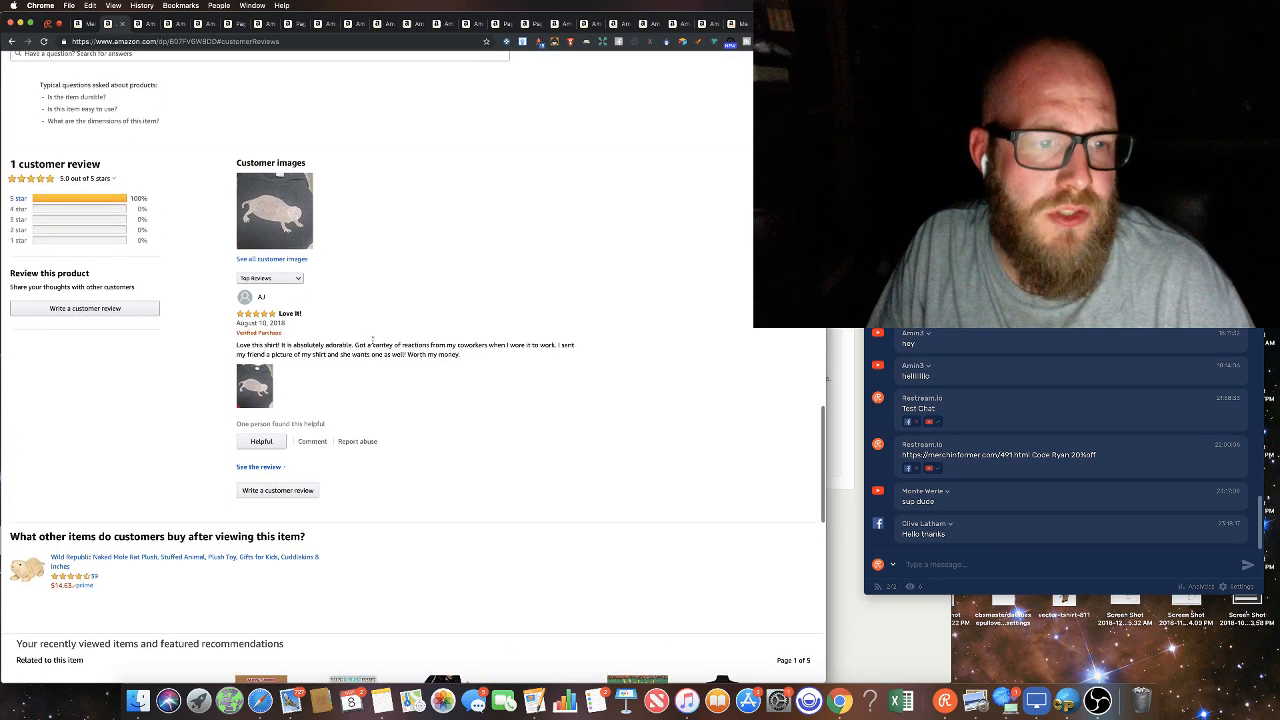
pyautogui.click(270, 215)
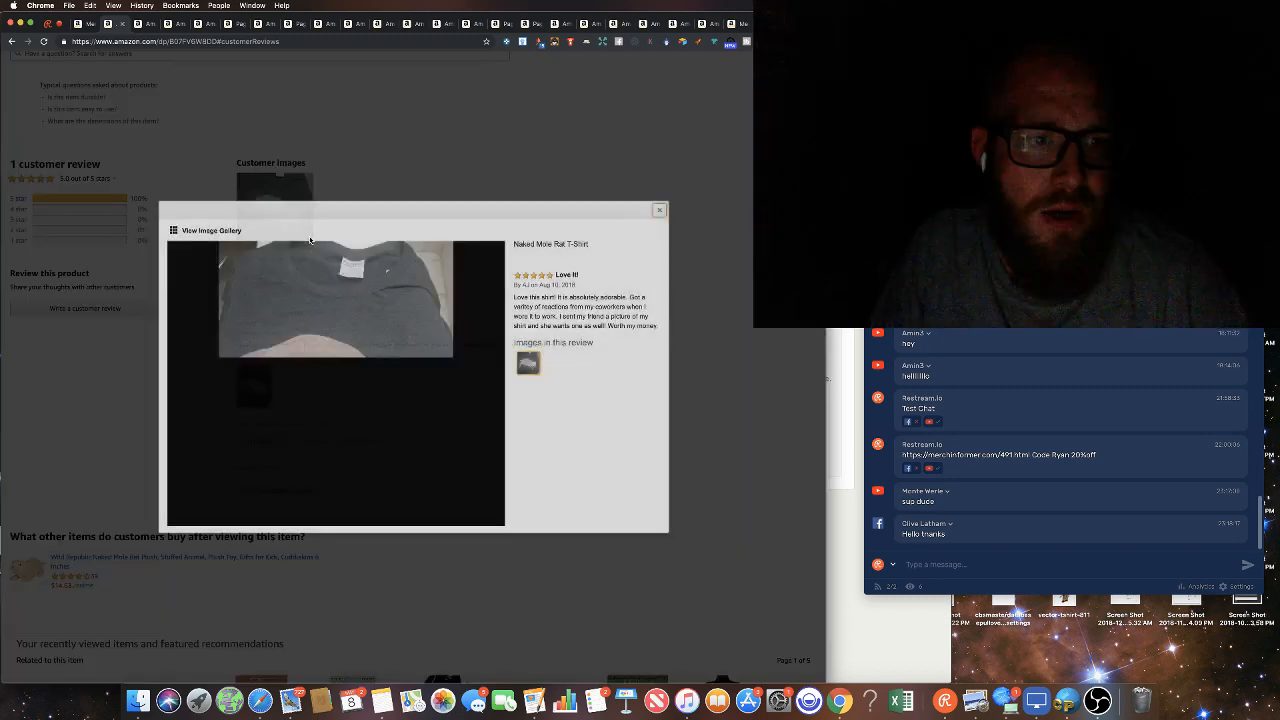
pyautogui.click(660, 210)
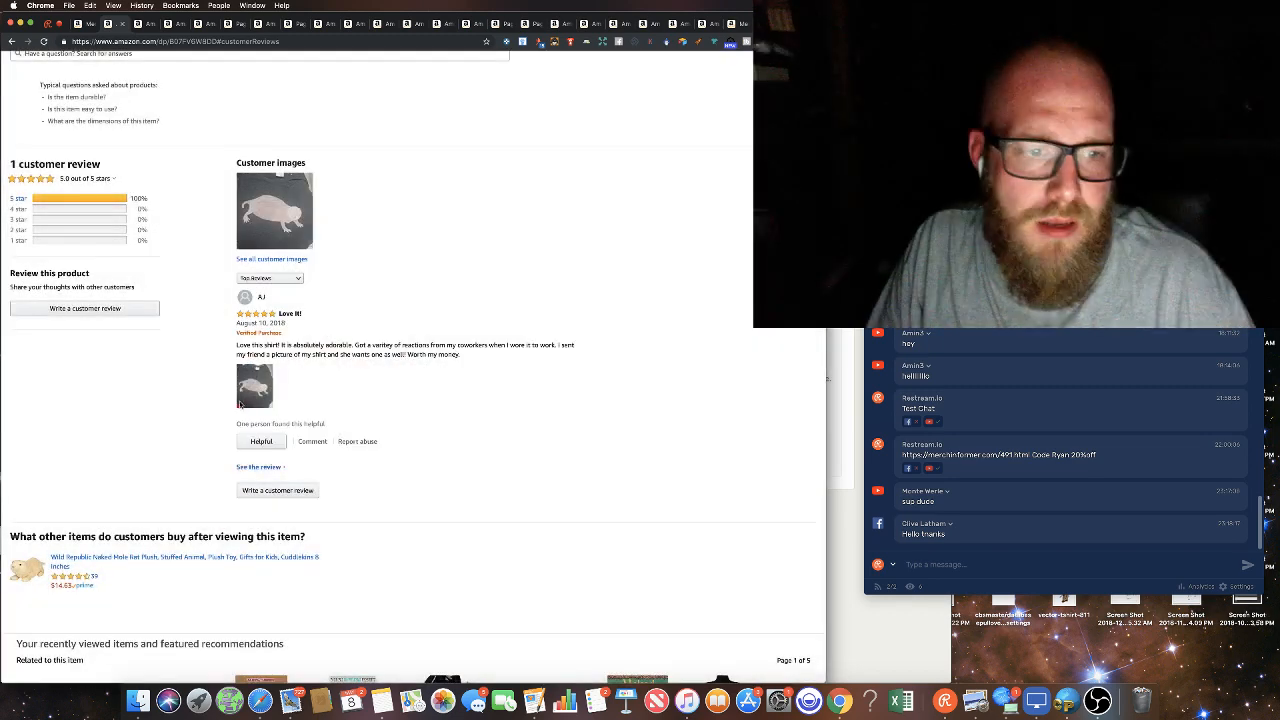
pyautogui.moveTo(226, 346); pyautogui.dragTo(520, 370)
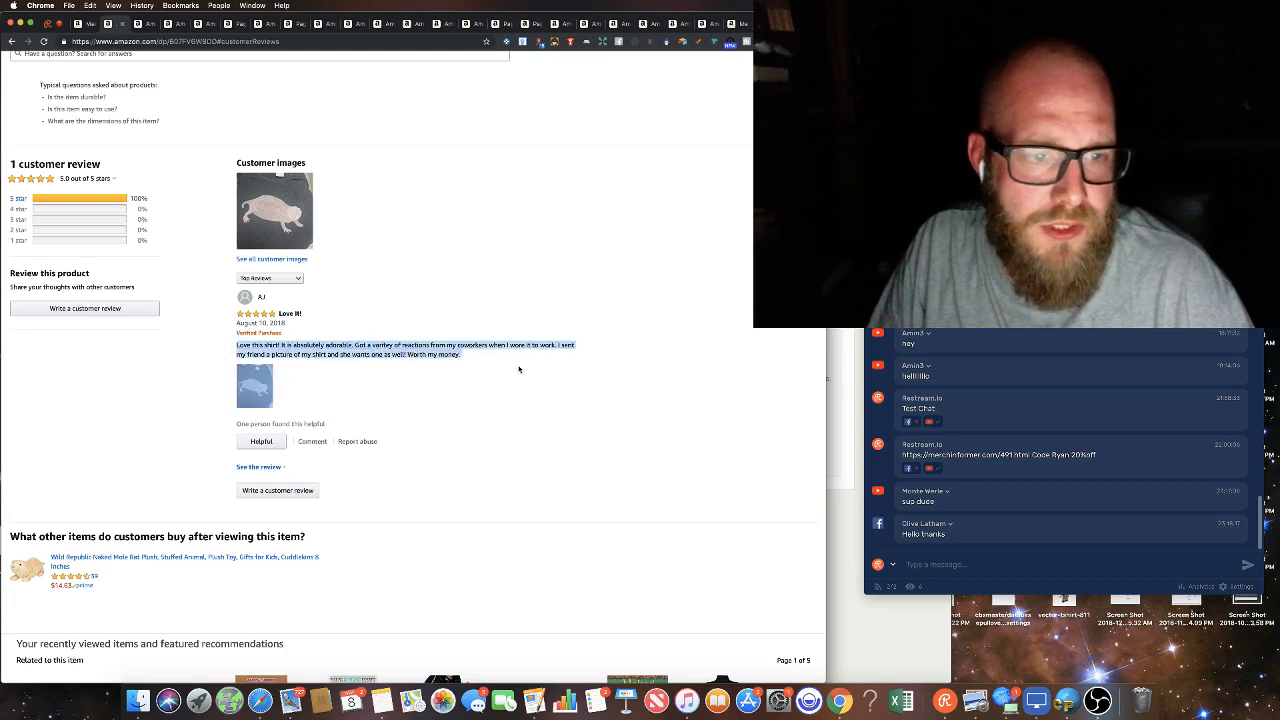
pyautogui.click(520, 370)
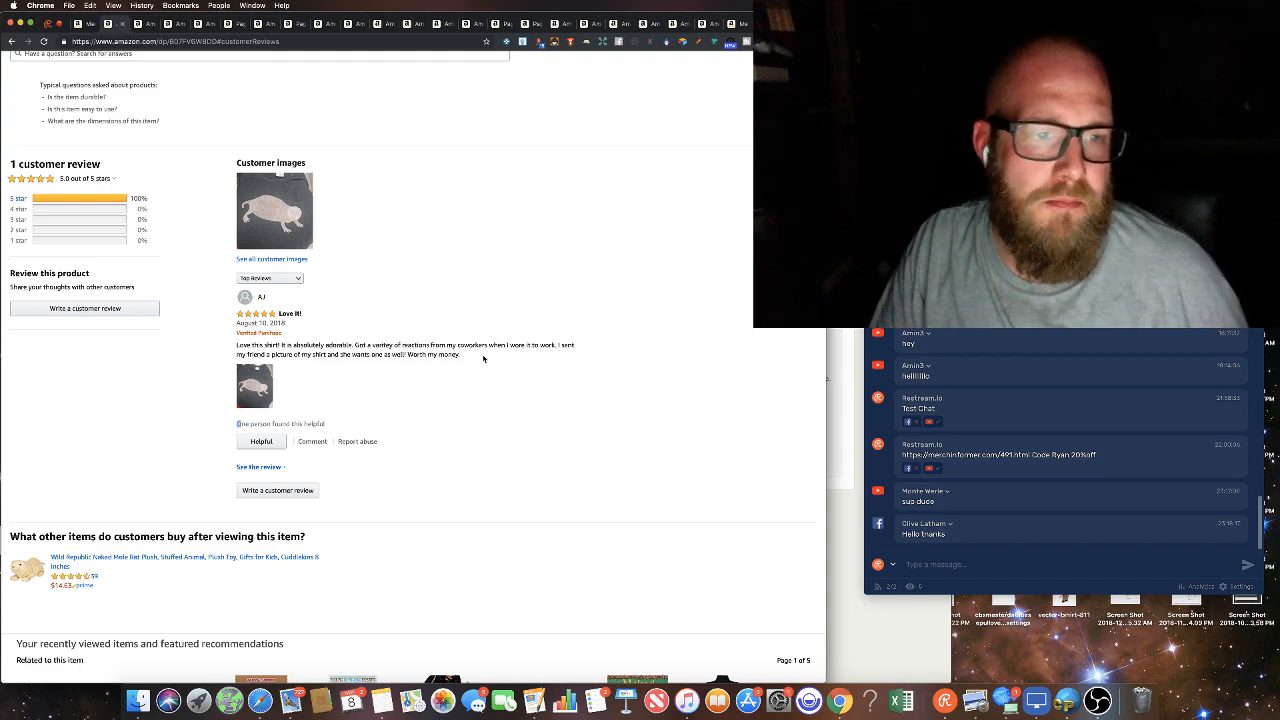
pyautogui.scroll(15, 483, 358)
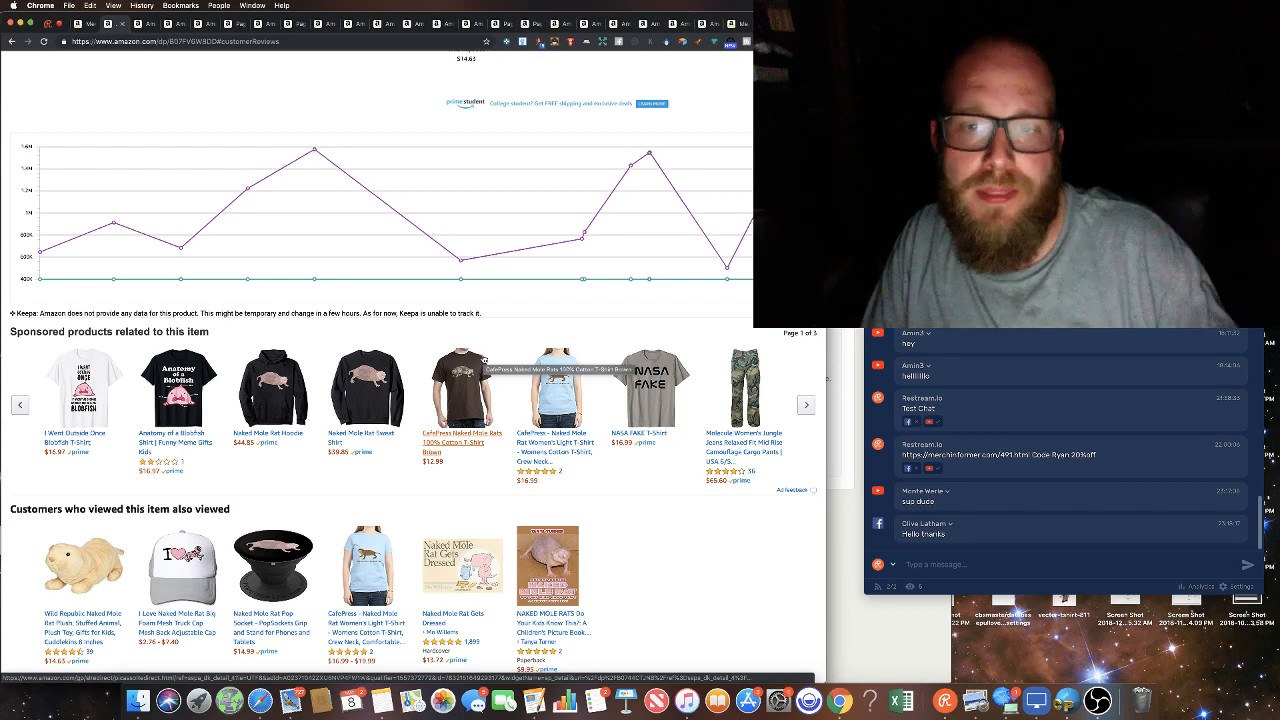
pyautogui.scroll(15, 483, 358)
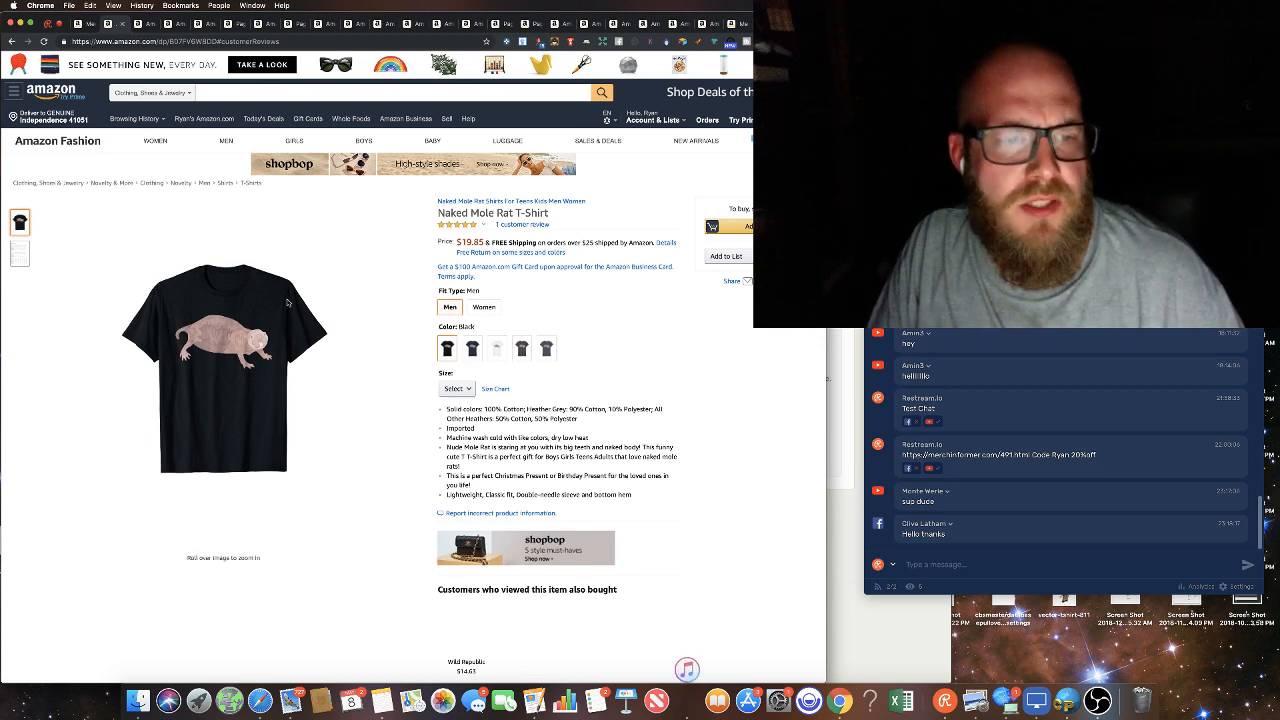
# - Return to PrettyMerch, close the July 31 sales details and open the sales details for August 4, 2018
pyautogui.click(86, 28)
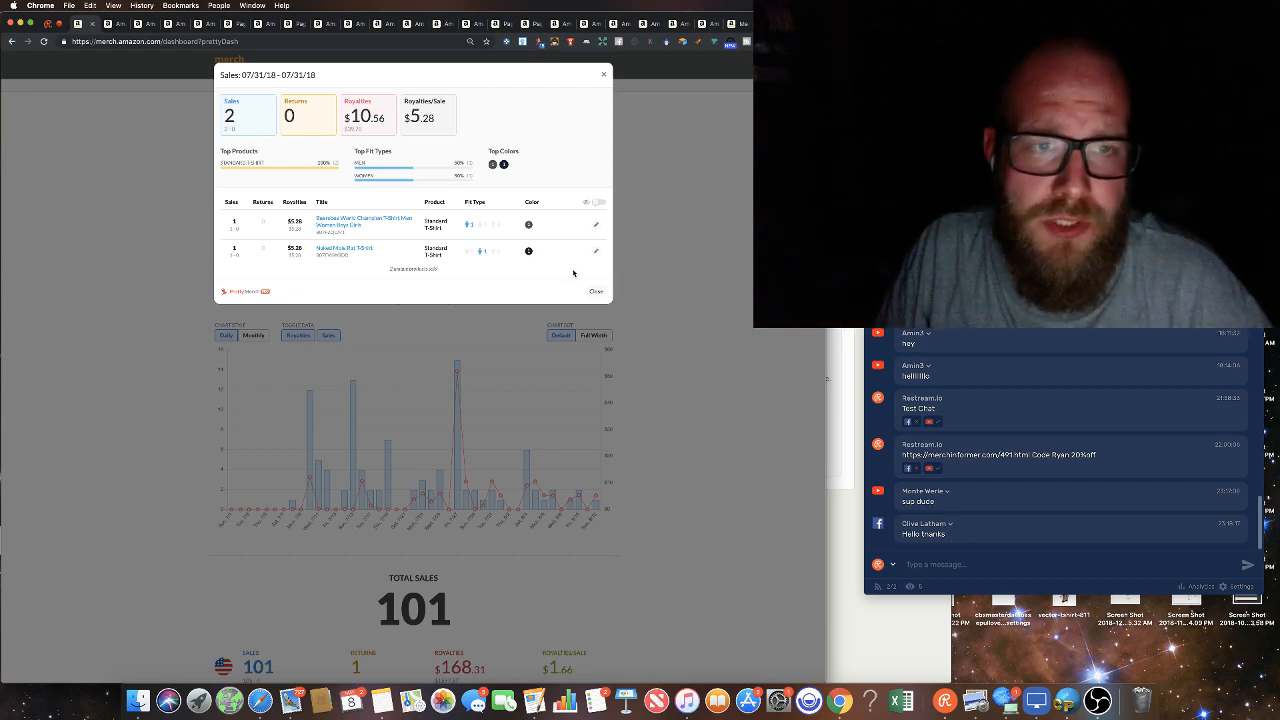
pyautogui.click(596, 292)
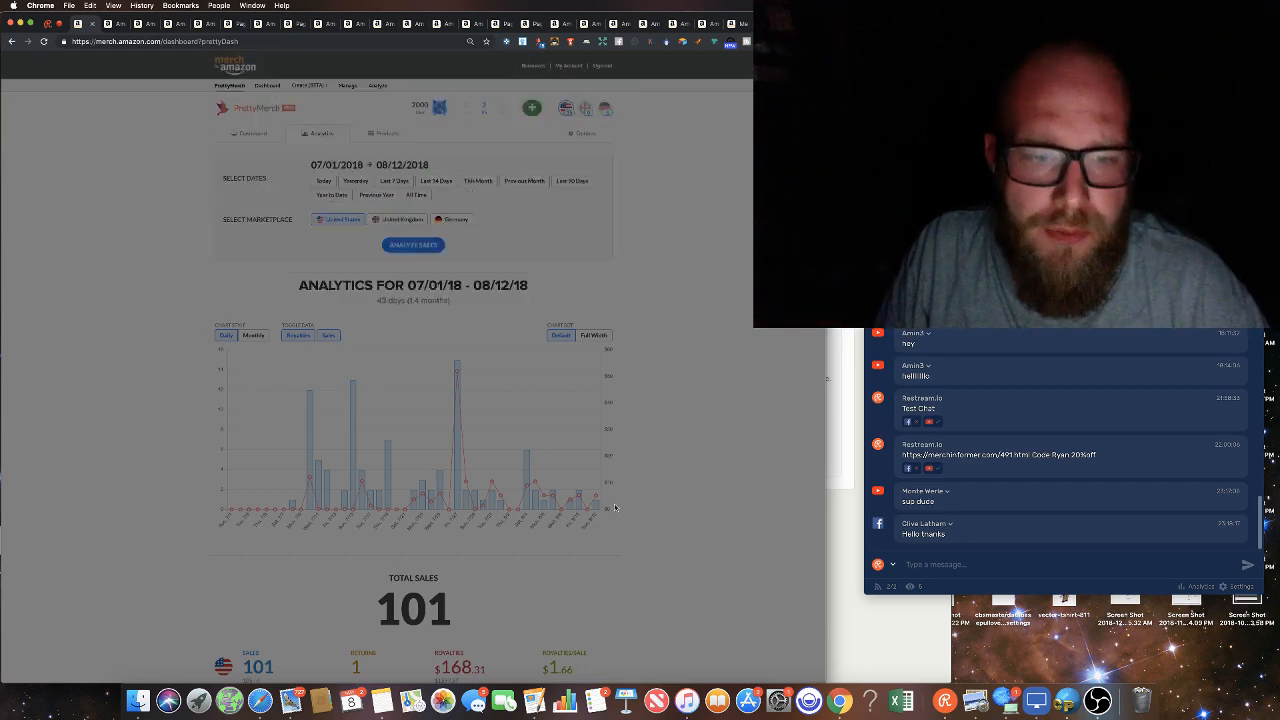
pyautogui.moveTo(588, 500)
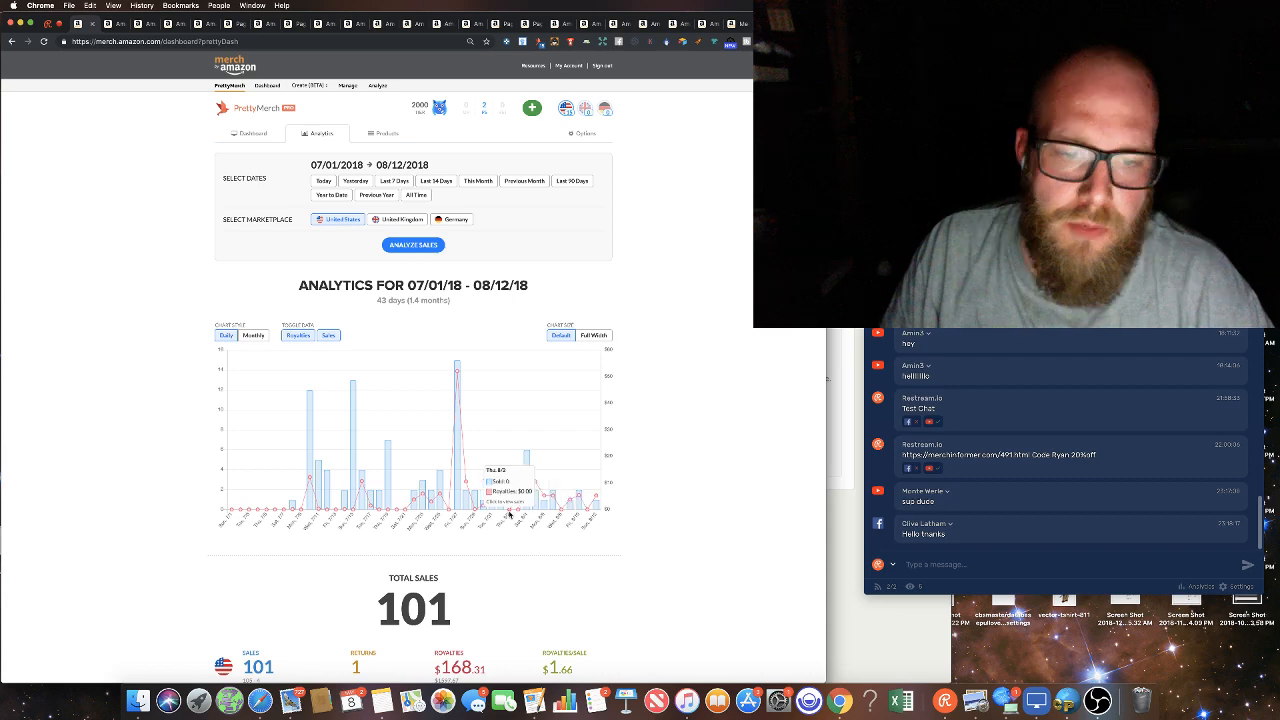
pyautogui.click(529, 494)
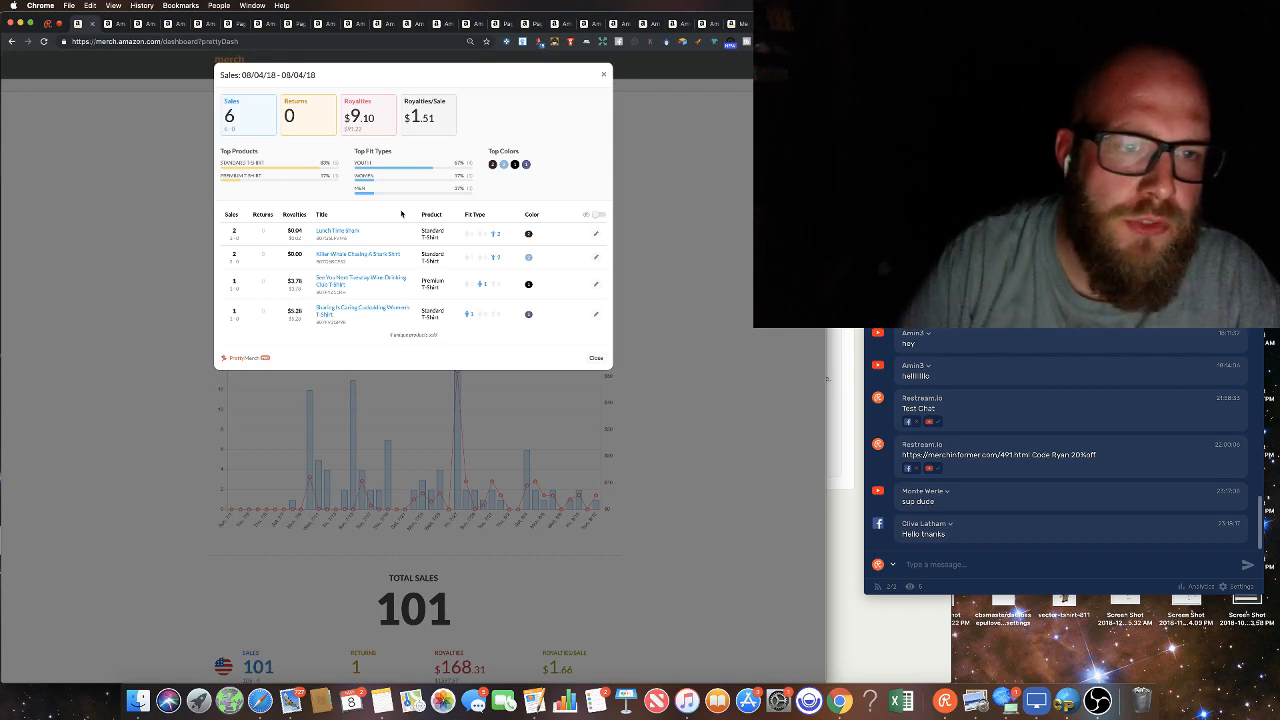
# - View the Amazon pages of the Lunch Time Shark and Killer Whale Chasing A Shark shirts from the August 4 details, returning after each
pyautogui.click(321, 233)
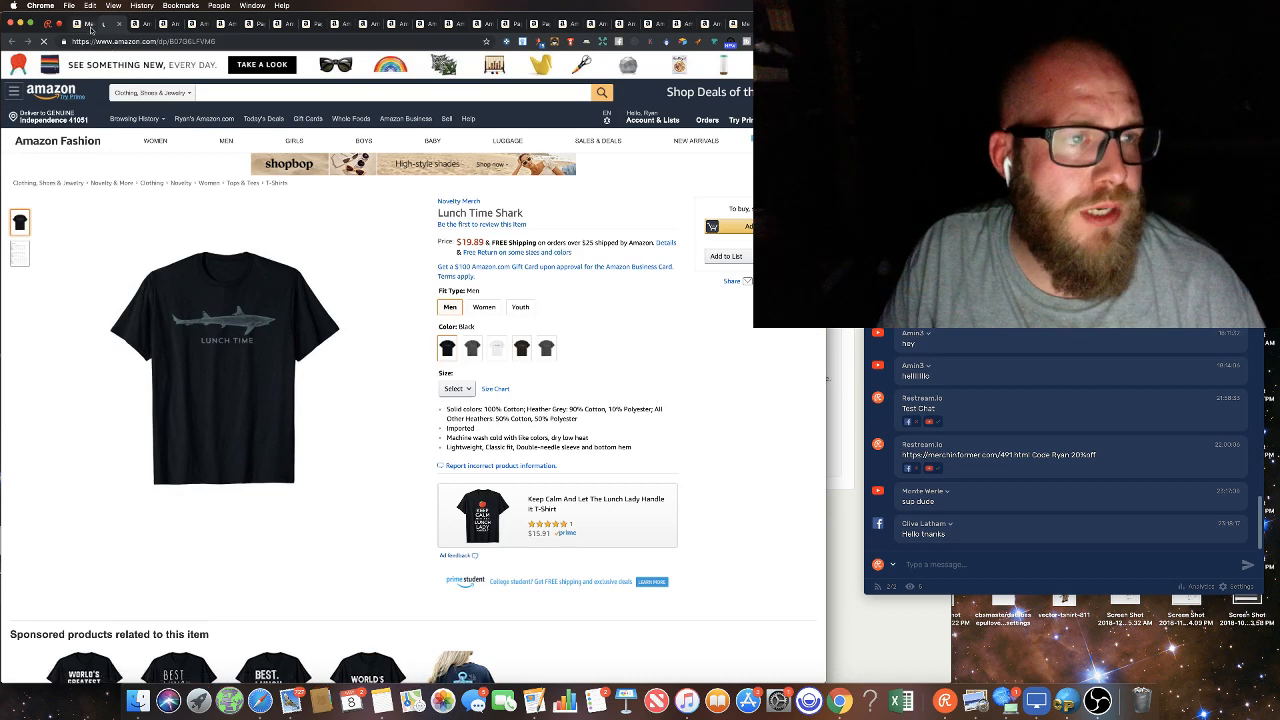
pyautogui.click(80, 24)
pyautogui.click(375, 254)
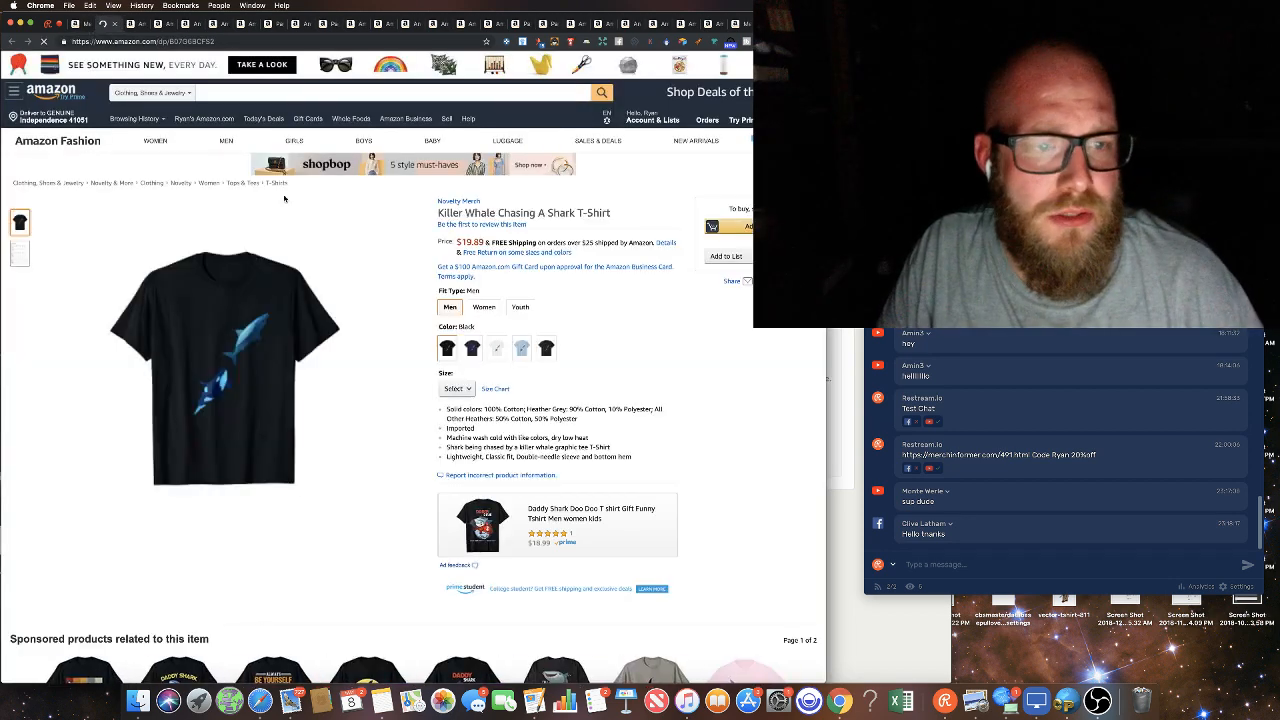
pyautogui.click(75, 24)
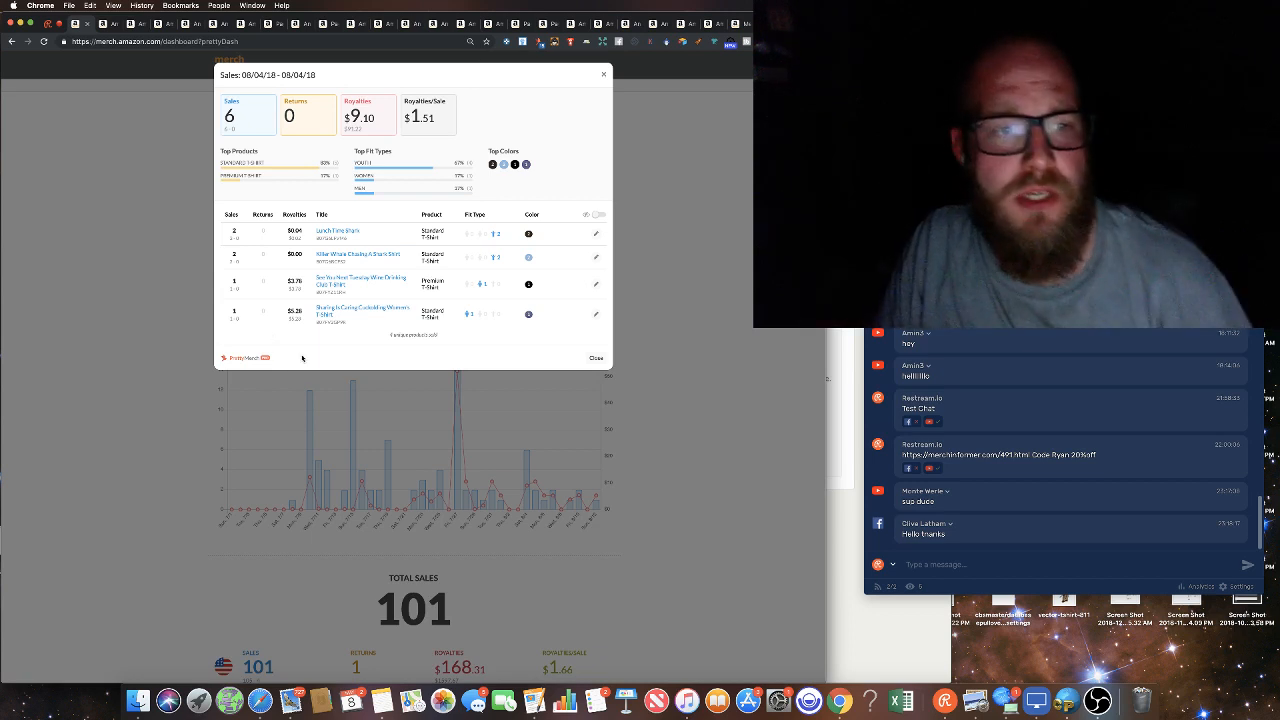
# - Examine the See You Next Tuesday Wine Drinking Club Shirt's Amazon title and rank history chart, then return to the August 4 sales details
pyautogui.click(361, 282)
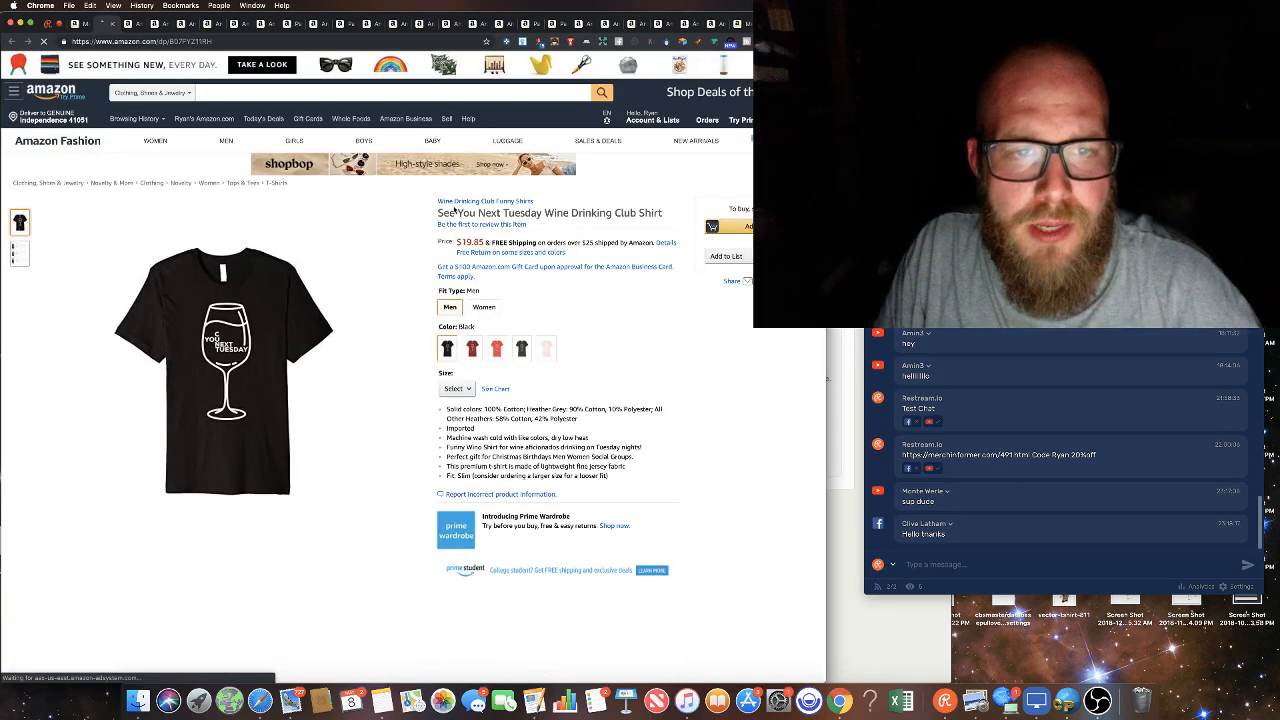
pyautogui.moveTo(437, 213); pyautogui.dragTo(669, 217)
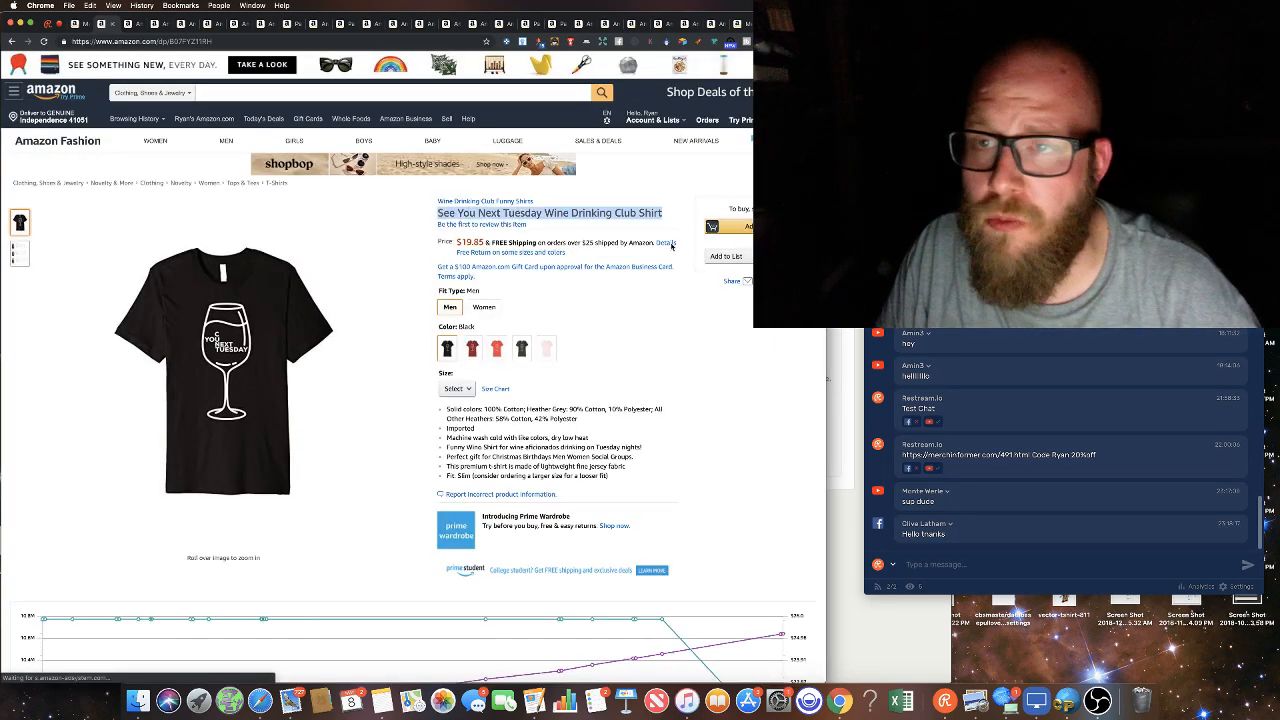
pyautogui.scroll(-1, 609, 363)
pyautogui.scroll(-6, 609, 363)
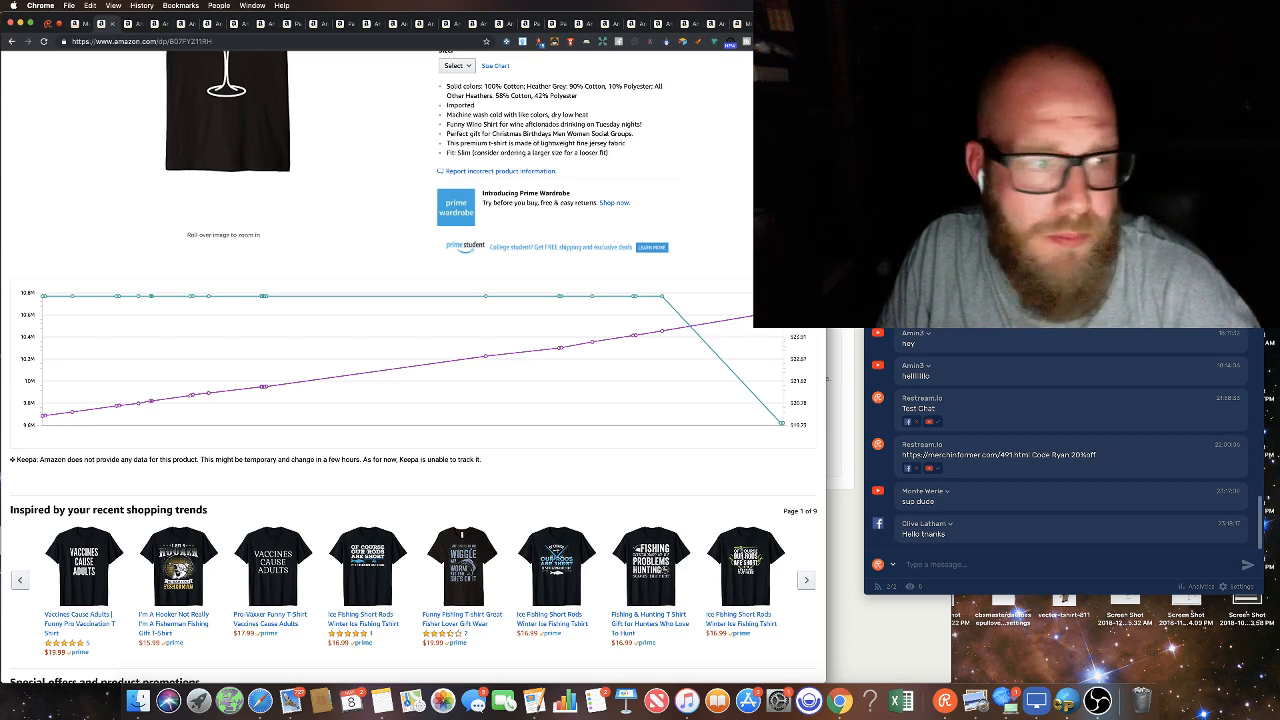
pyautogui.click(44, 41)
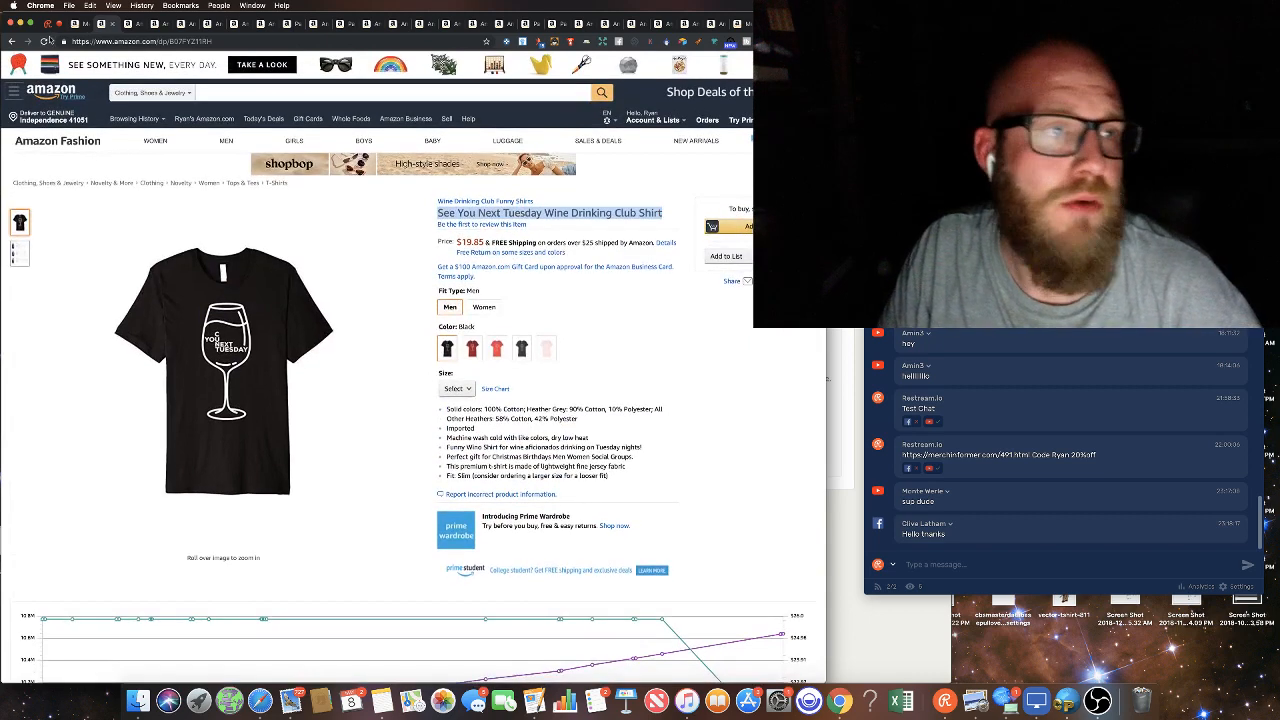
pyautogui.click(77, 24)
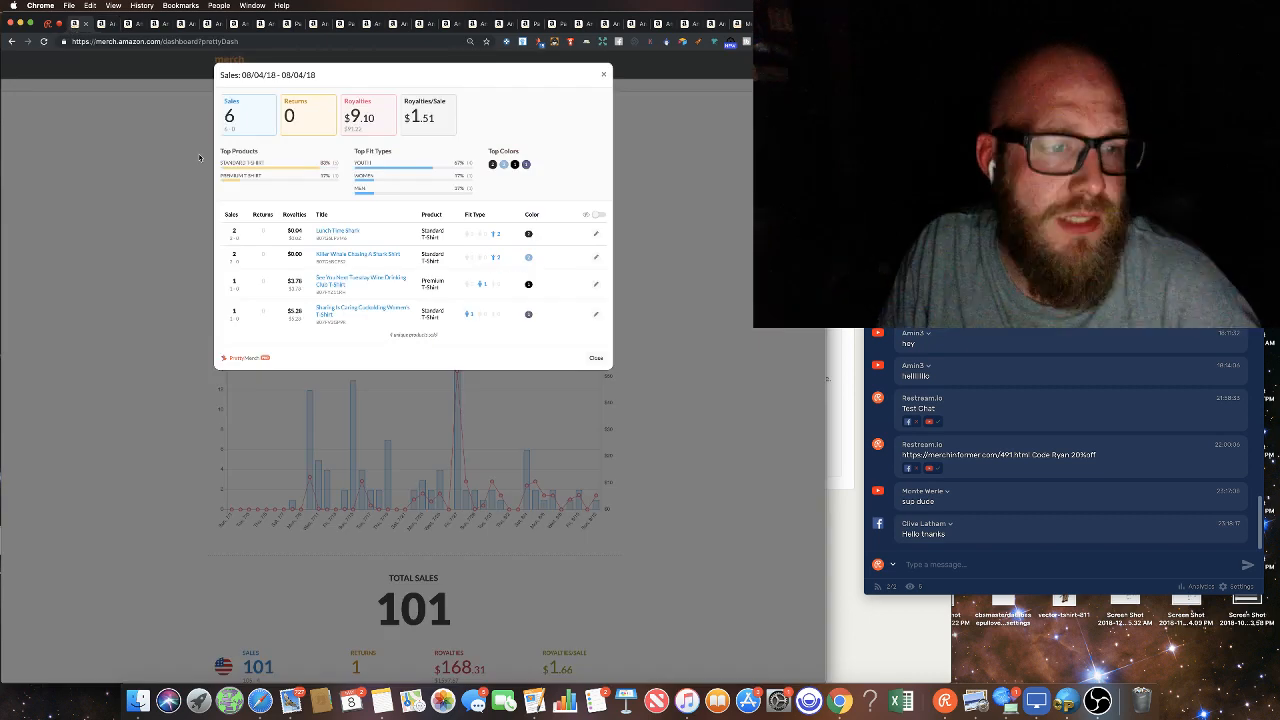
# - View the Sharing Is Caring T-Shirt's Amazon page, then return and close the August 4 sales details
pyautogui.click(319, 313)
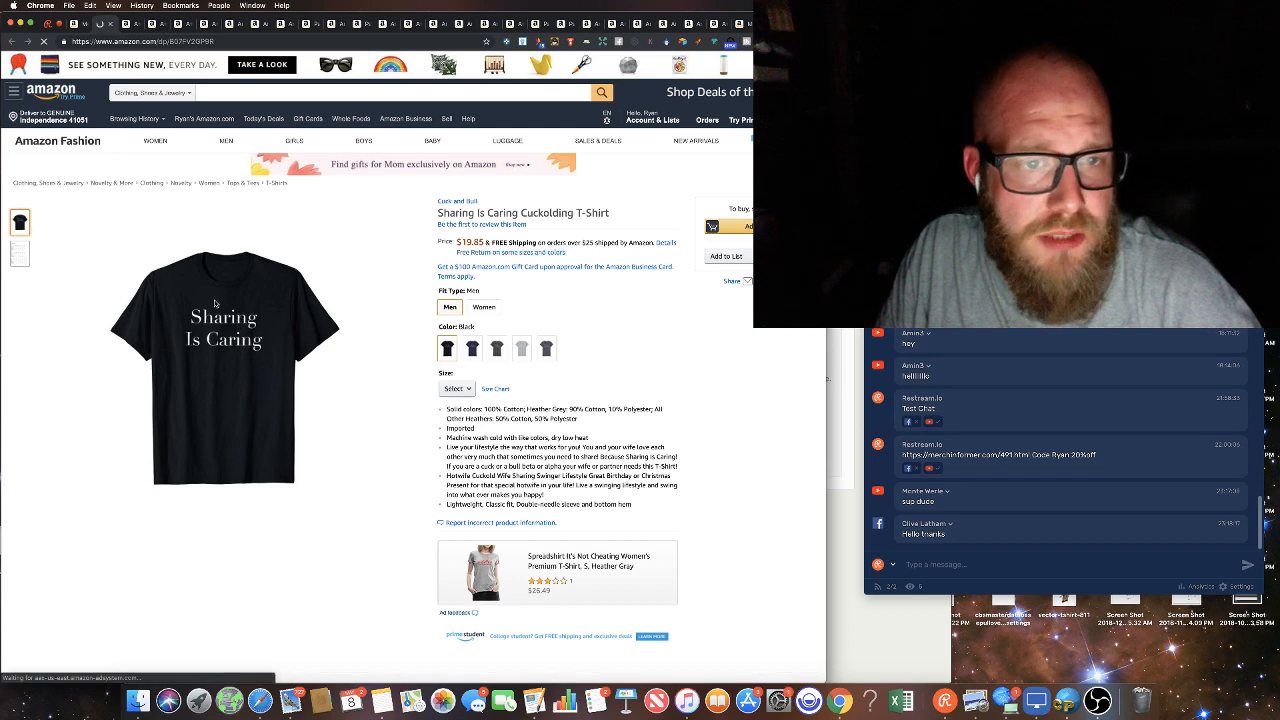
pyautogui.click(75, 26)
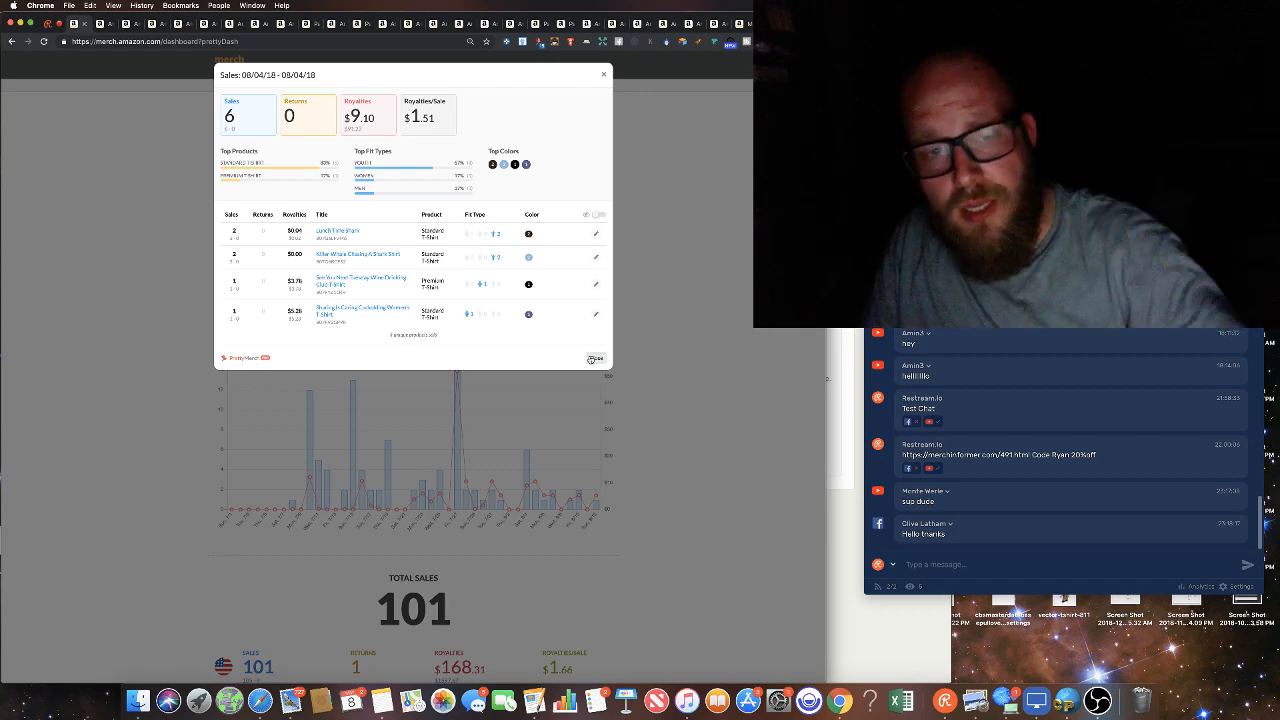
pyautogui.click(592, 359)
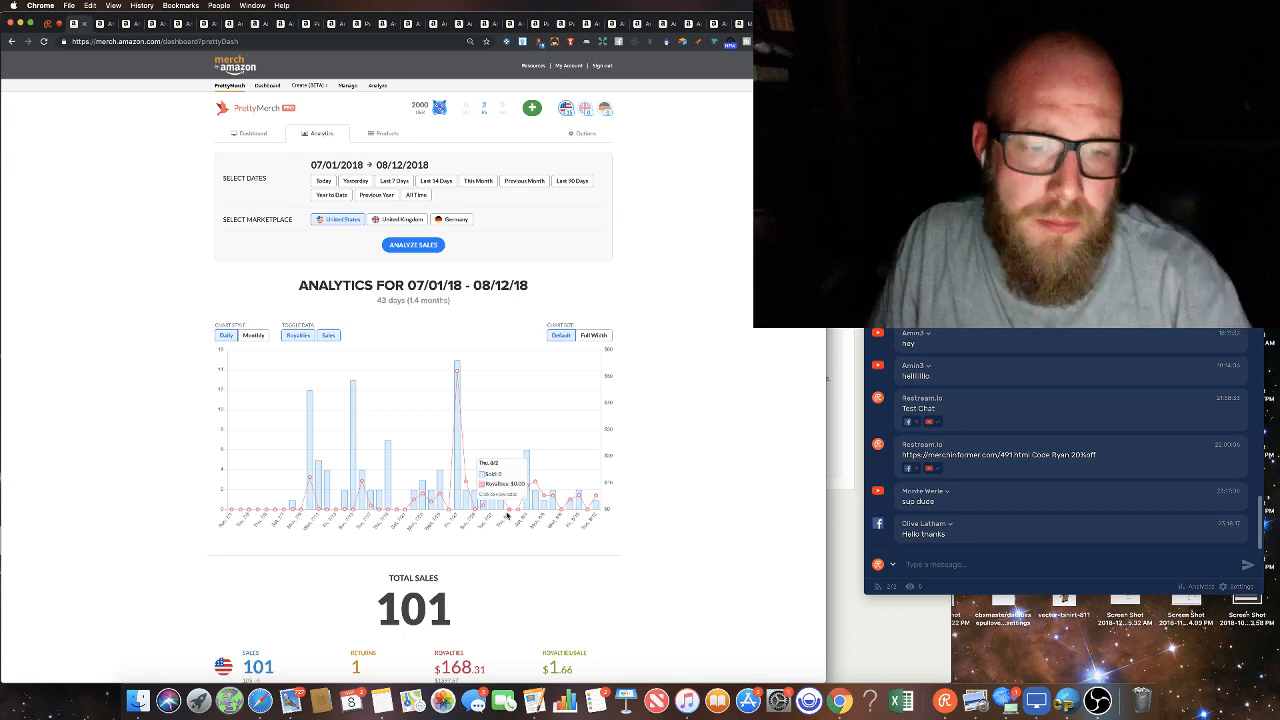
# - Open the August 5 sales details, check the second listed shirt's Amazon page, then return and close the details
pyautogui.click(536, 494)
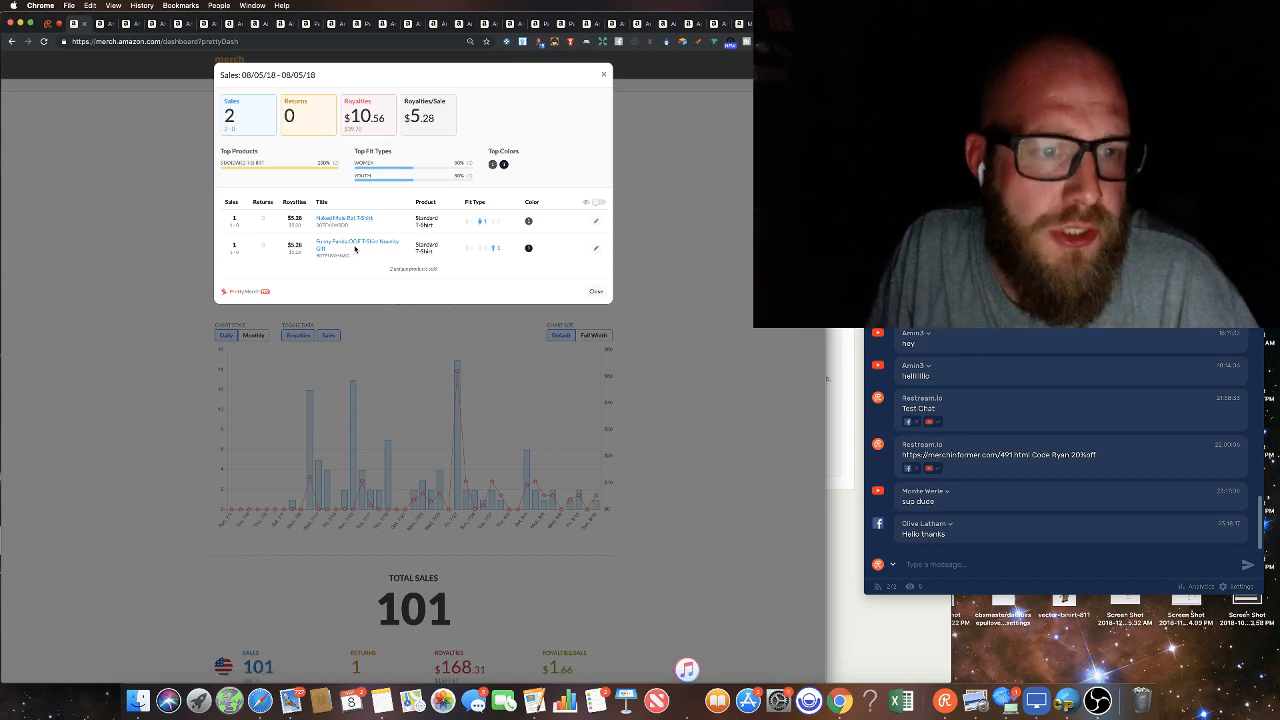
pyautogui.click(345, 242)
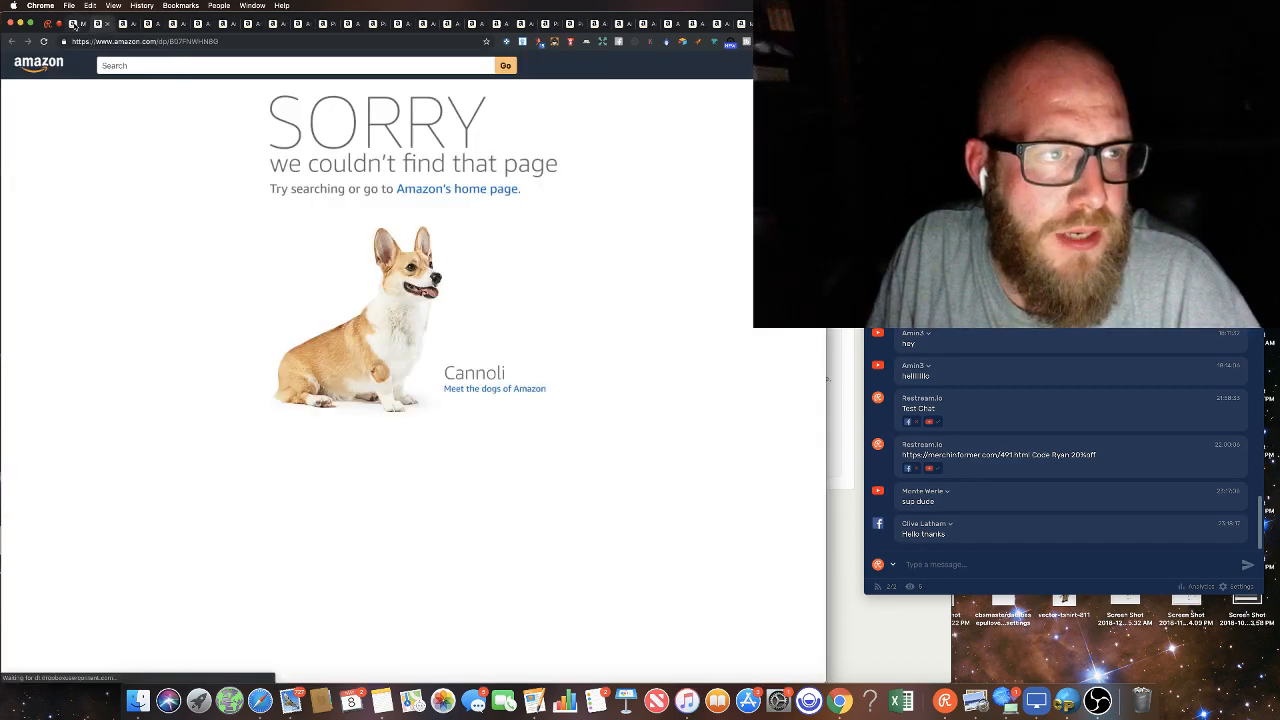
pyautogui.click(75, 25)
pyautogui.click(594, 292)
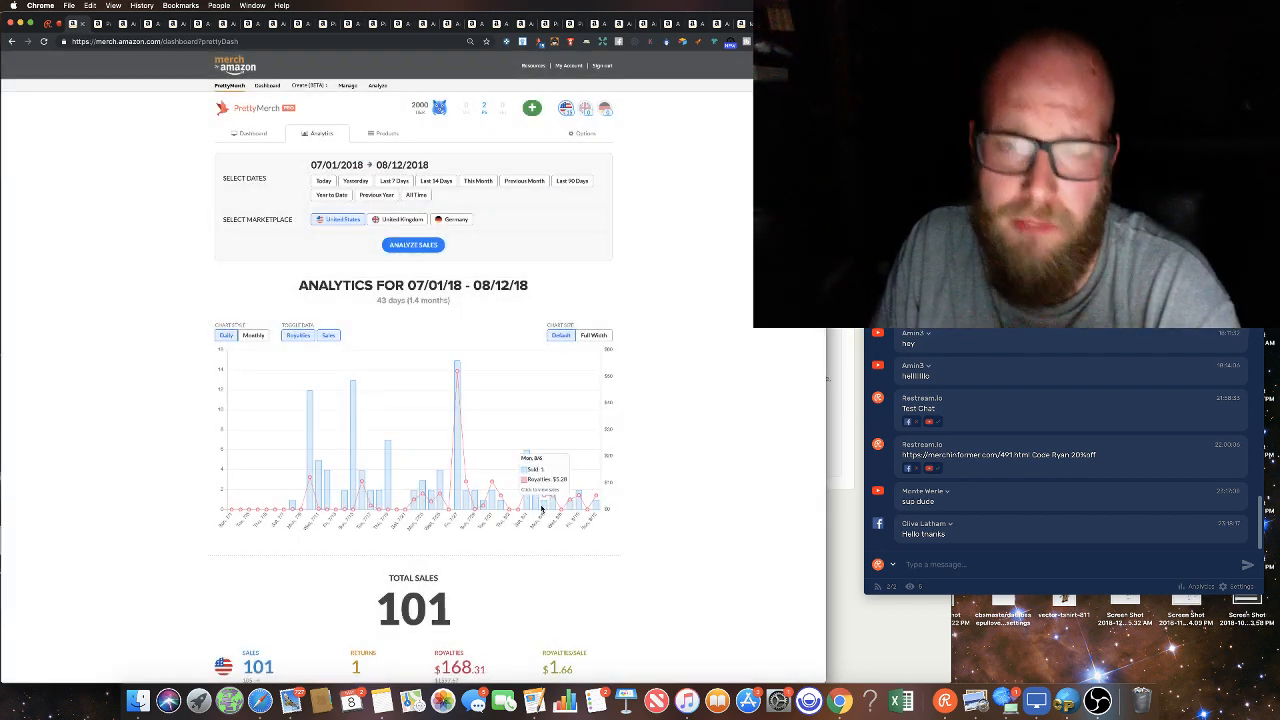
# - Open the August 6 sales details, view the Any Functioning Adult 2018 Elections shirt's Amazon page, then return and close the details
pyautogui.click(541, 509)
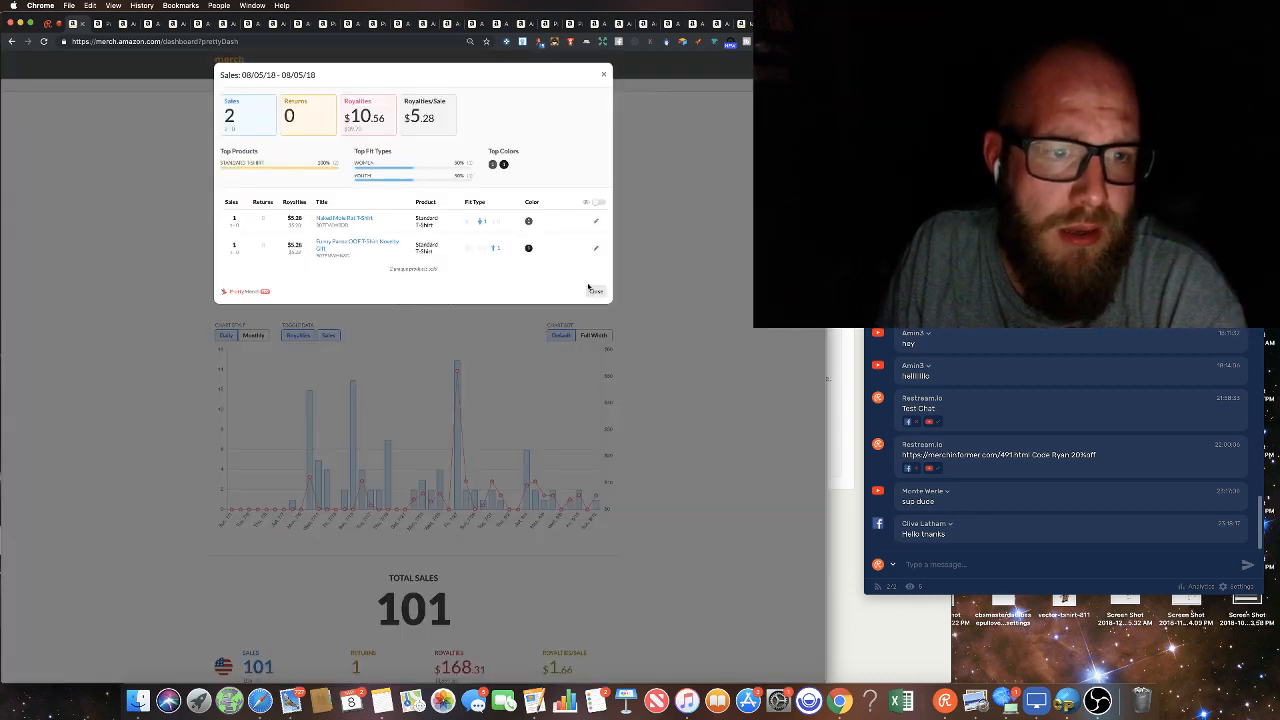
pyautogui.click(596, 291)
pyautogui.click(544, 511)
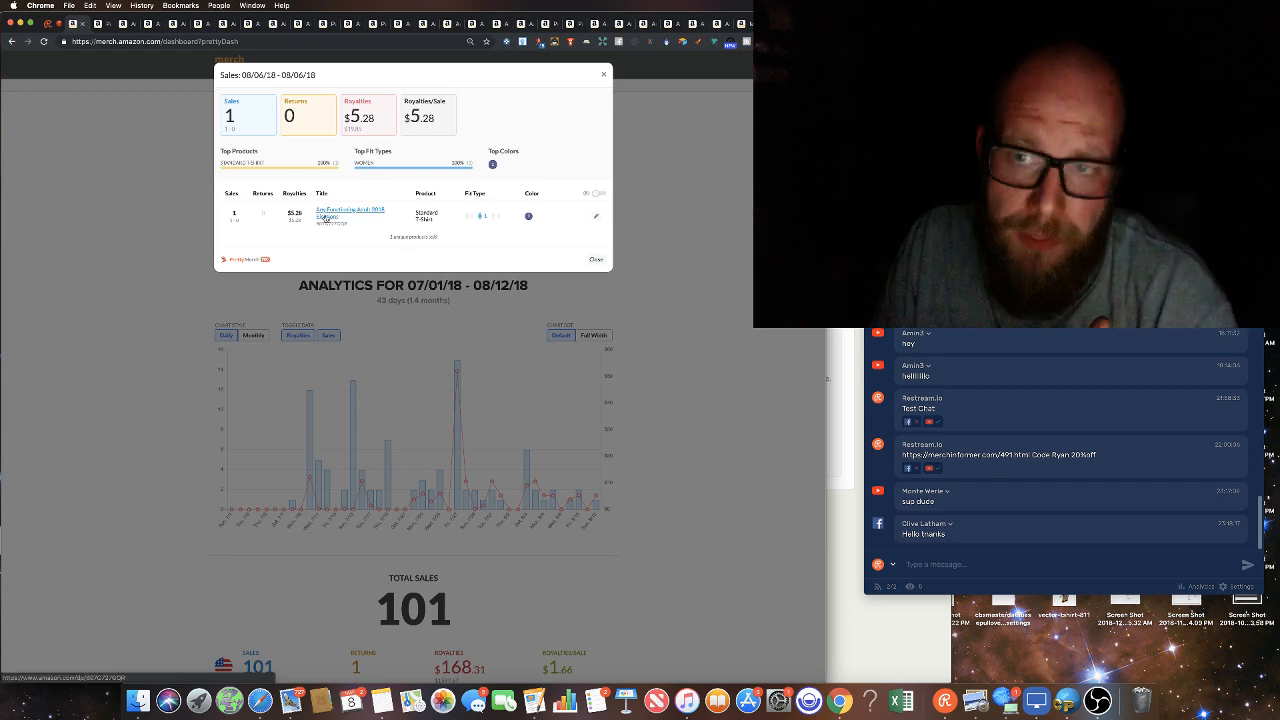
pyautogui.click(328, 219)
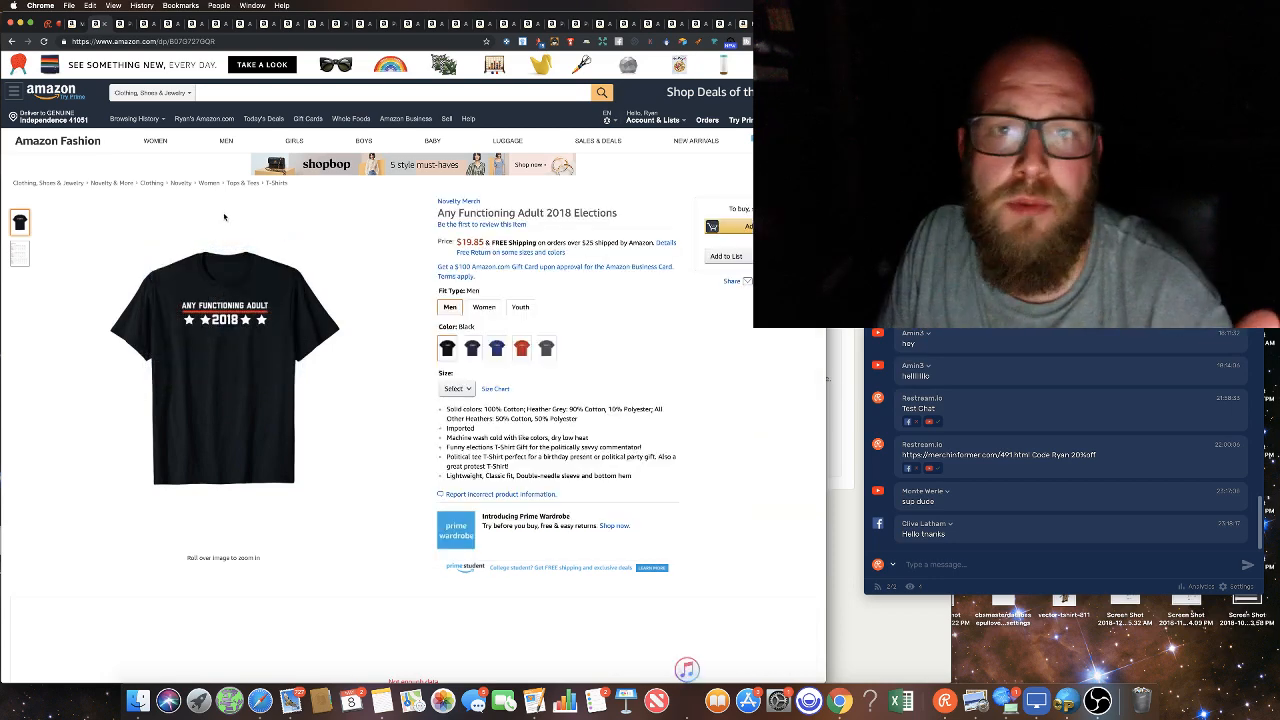
pyautogui.click(72, 24)
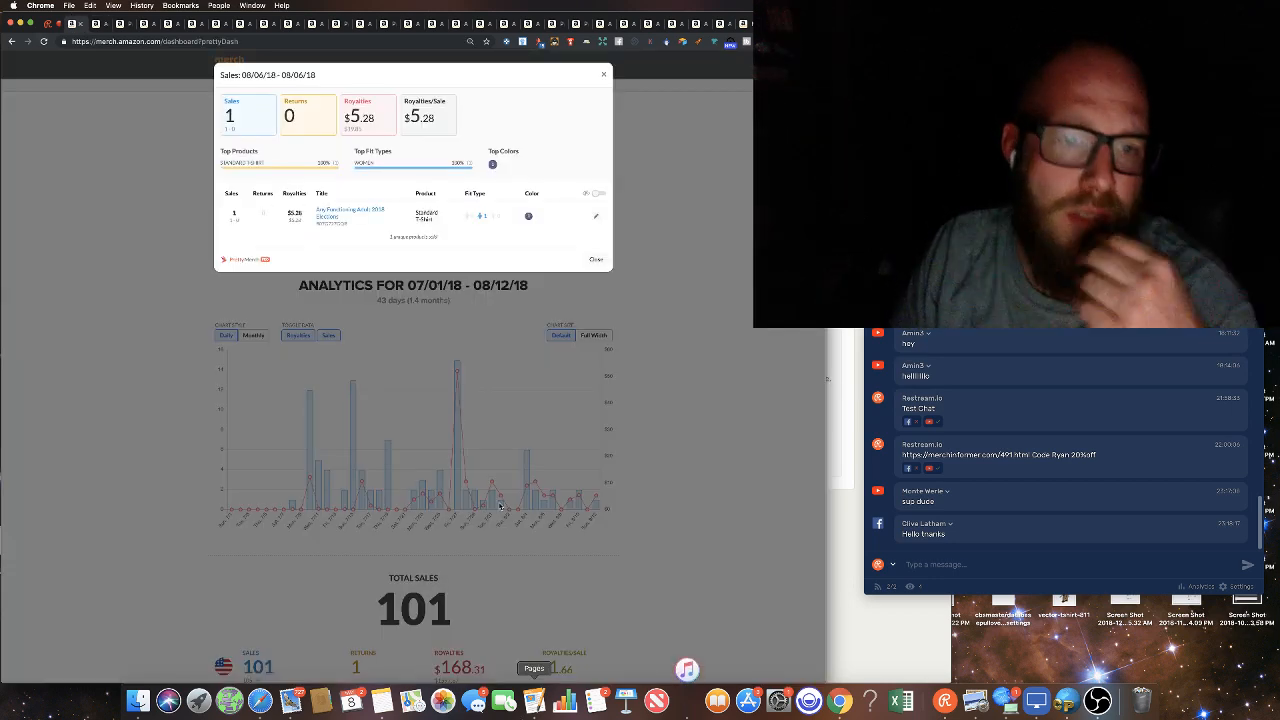
pyautogui.click(595, 260)
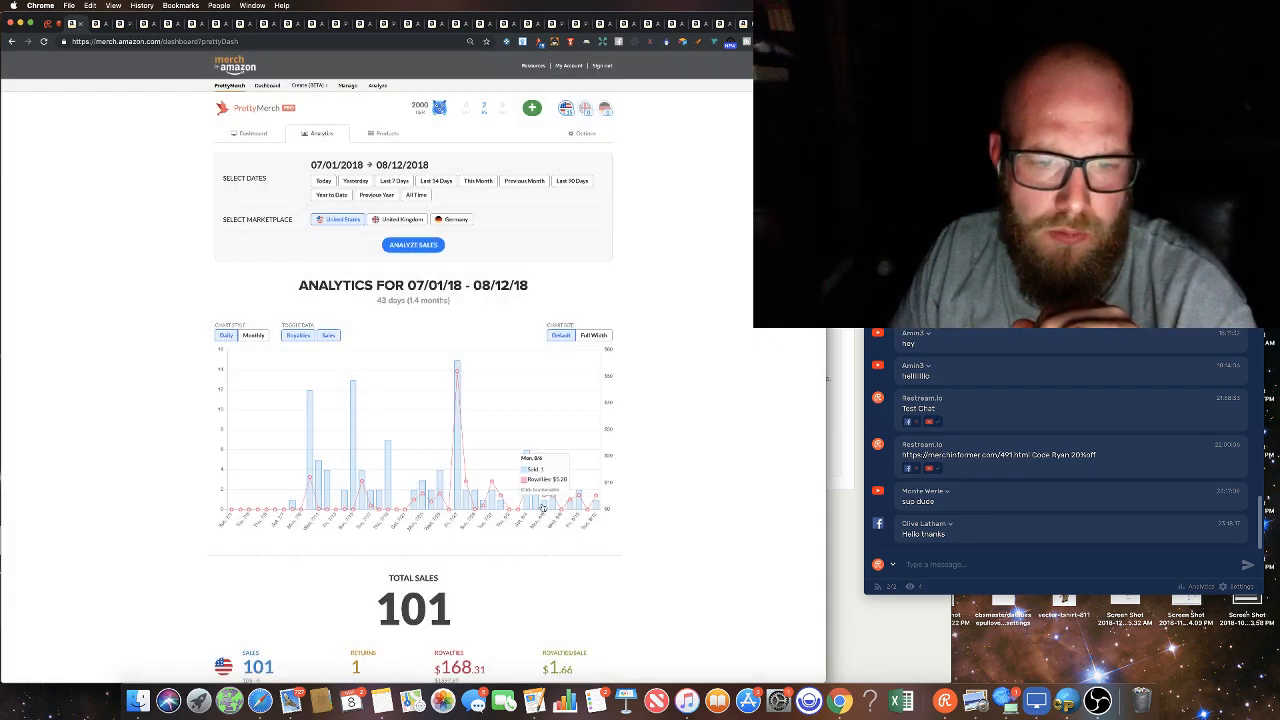
# - Open the sales details for August 7, check the first listed shirt's Amazon page and return to the details
pyautogui.click(535, 508)
pyautogui.click(535, 508)
pyautogui.click(551, 507)
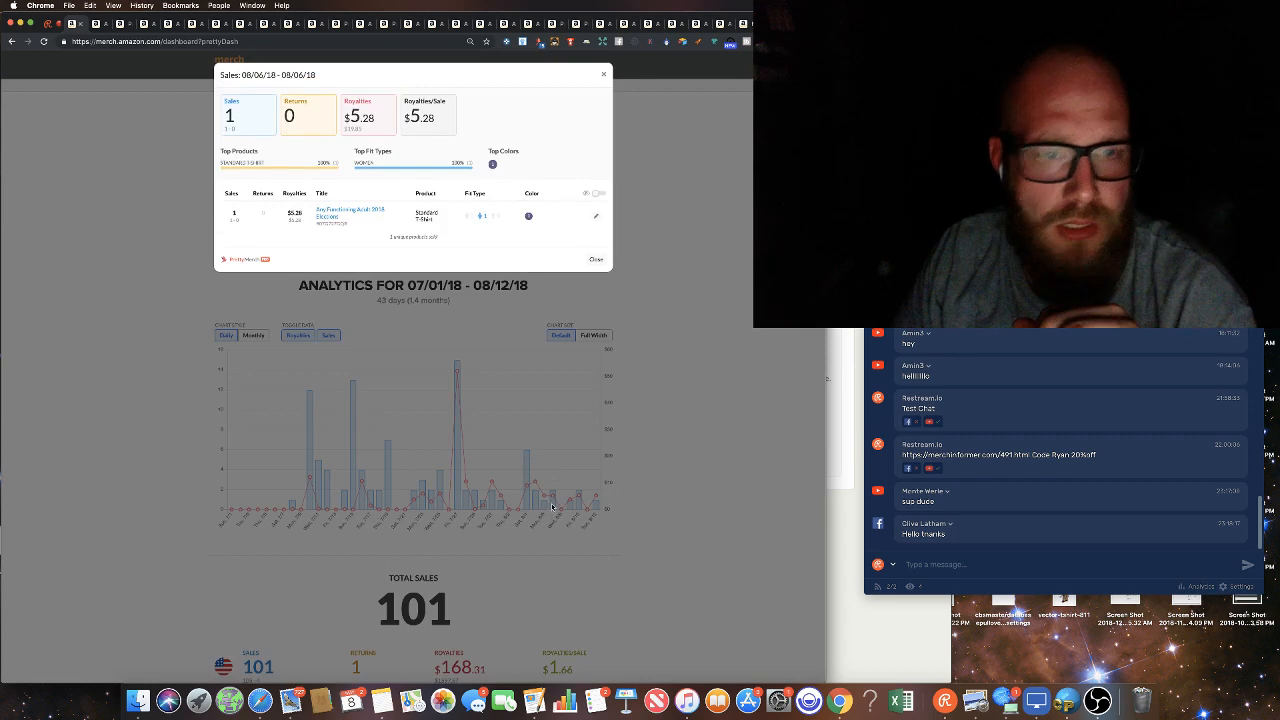
pyautogui.click(551, 507)
pyautogui.click(560, 490)
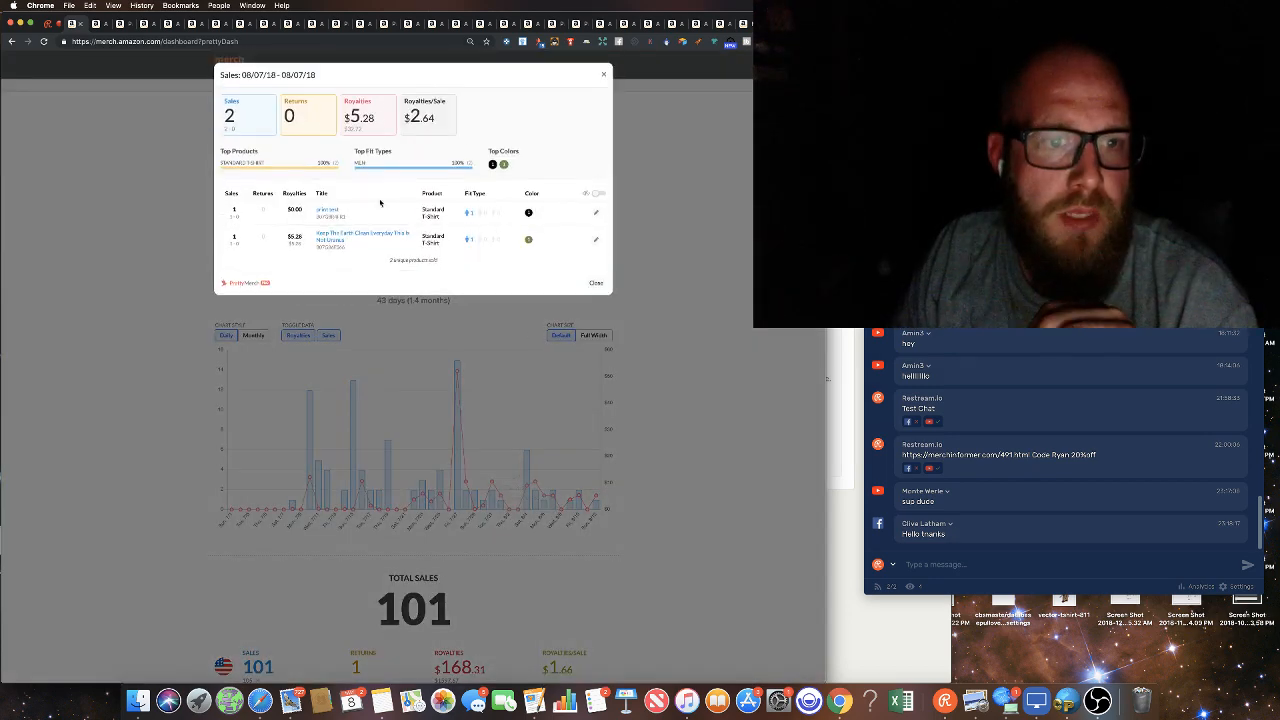
pyautogui.click(321, 212)
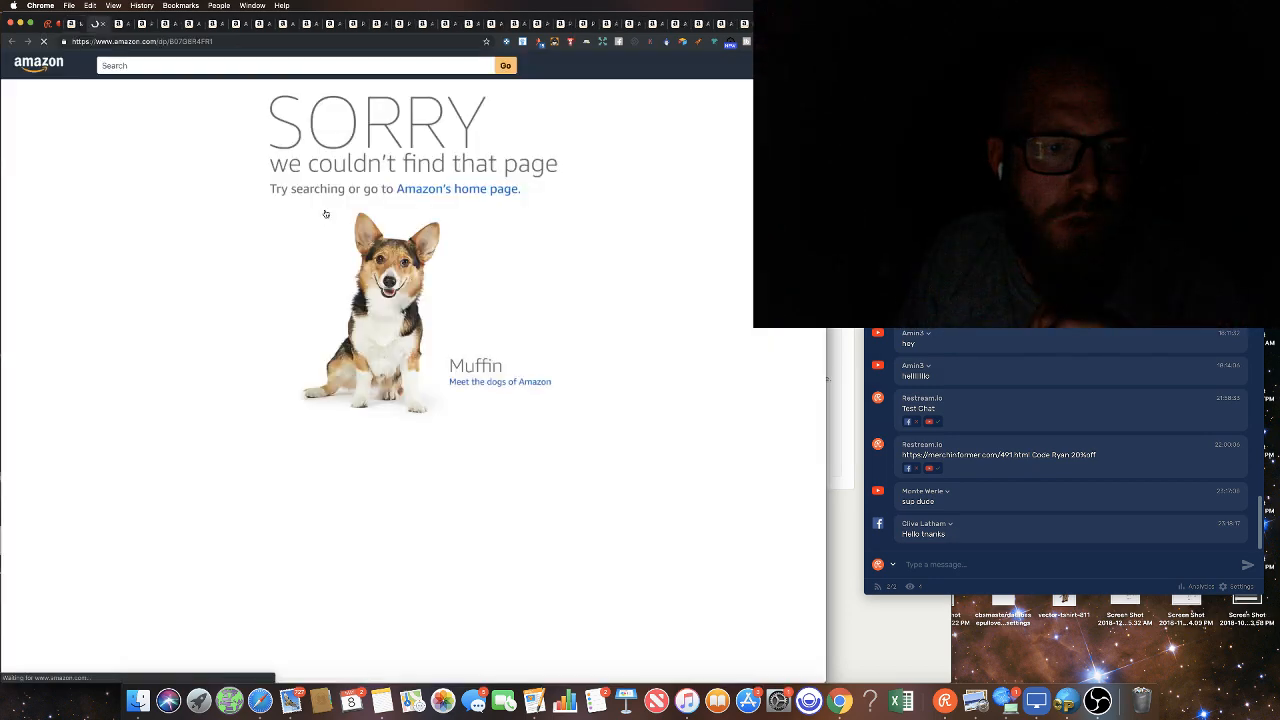
pyautogui.click(75, 26)
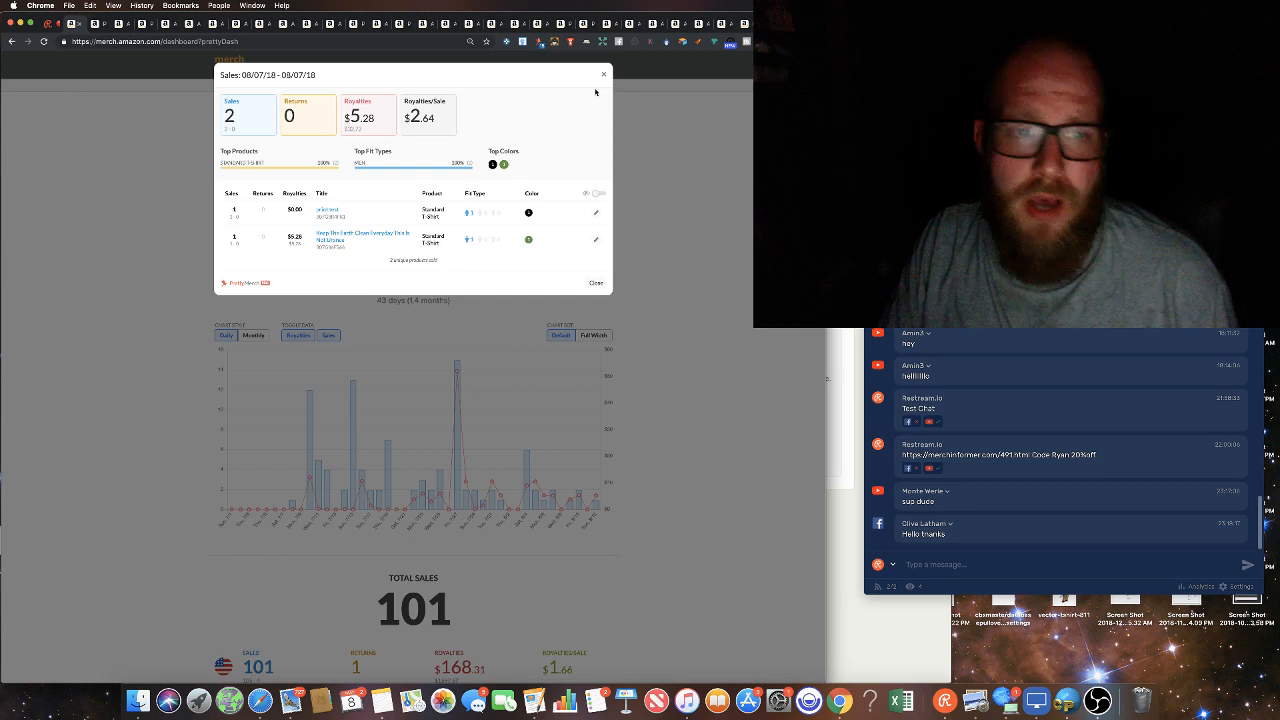
# - View the Keep The Earth Clean Everyday This Is Not Uranus shirt's Amazon page, then return and close the August 7 details
pyautogui.click(337, 241)
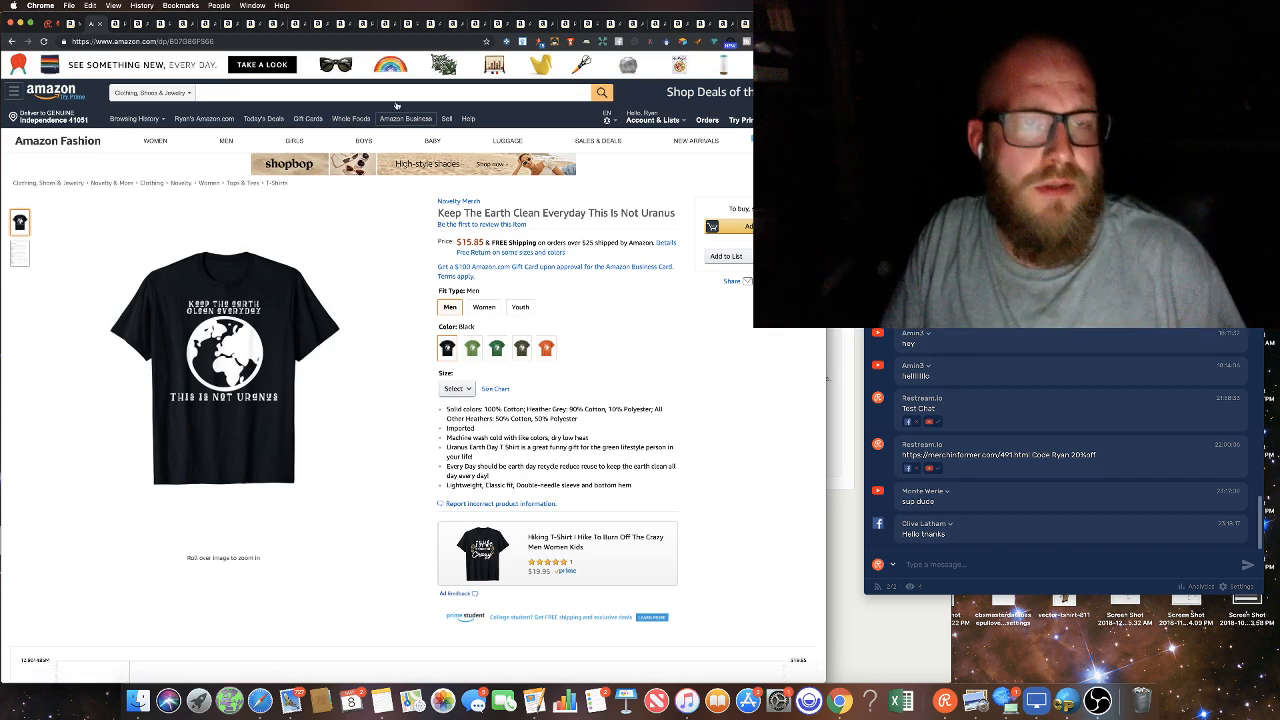
pyautogui.click(72, 23)
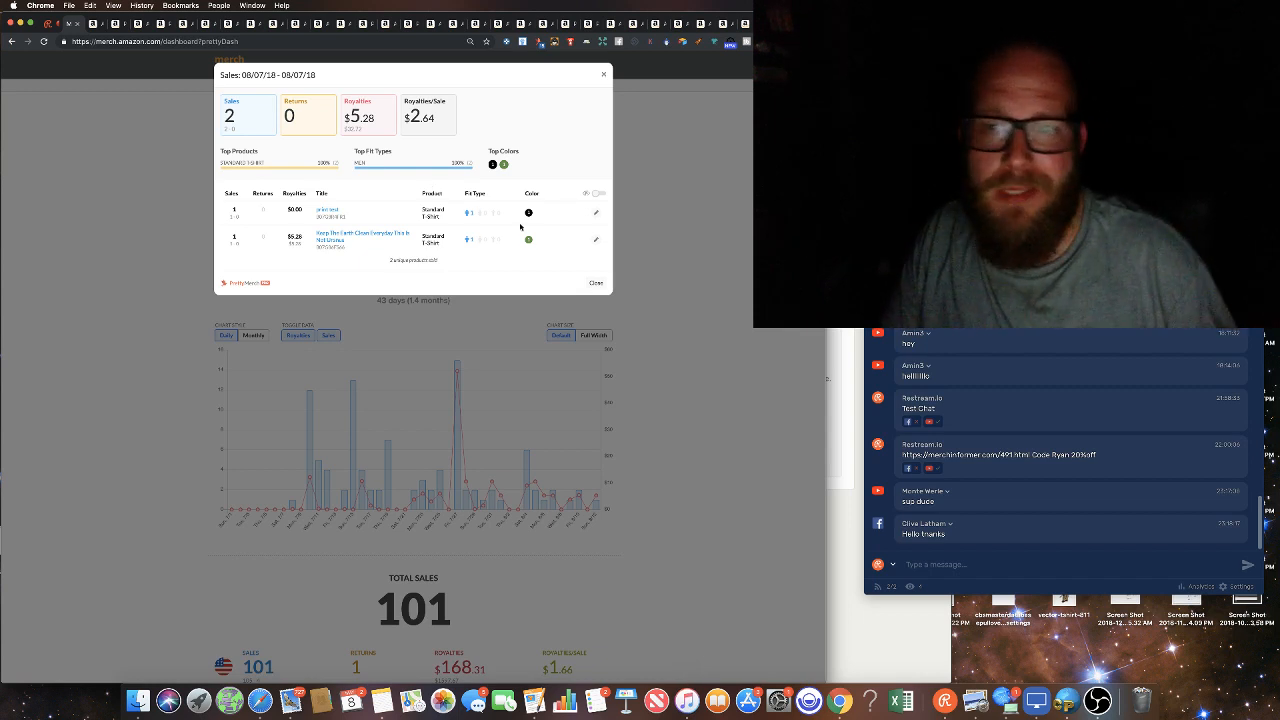
pyautogui.click(595, 281)
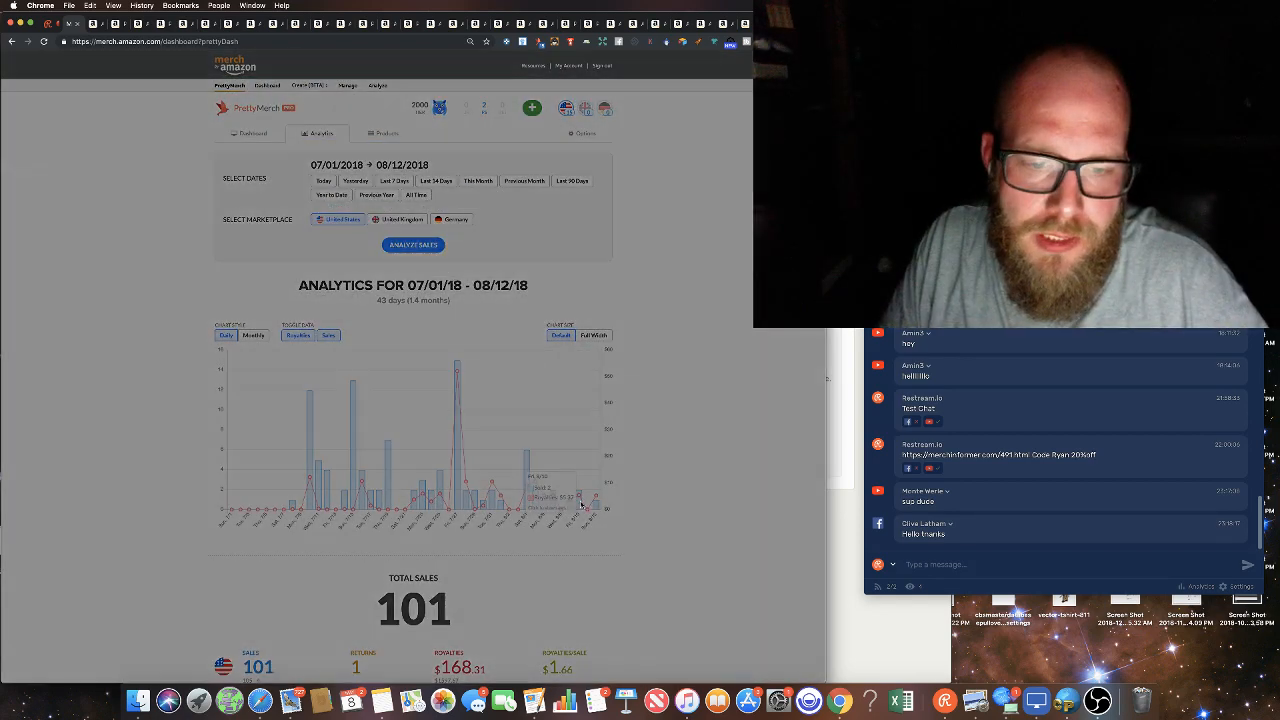
# - Open the August 10 sales details, view the Taxation is Theft T-Shirt's Amazon page and return to the details
pyautogui.click(581, 505)
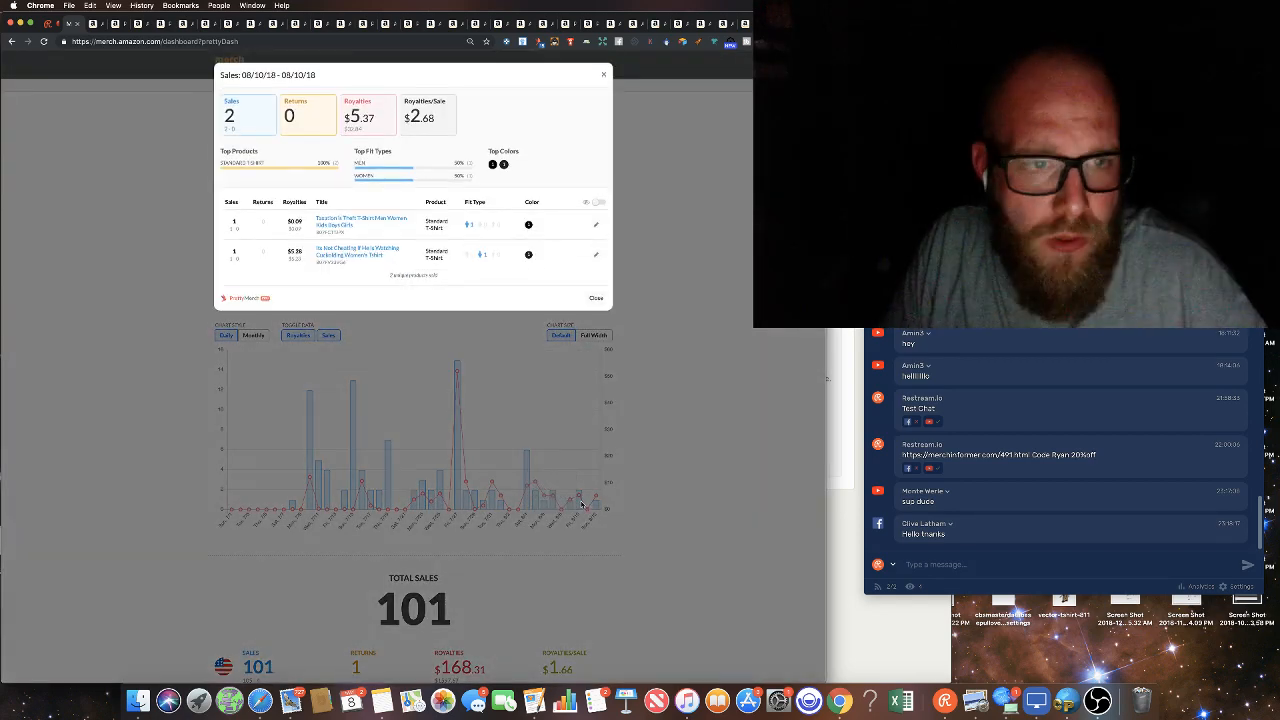
pyautogui.click(408, 328)
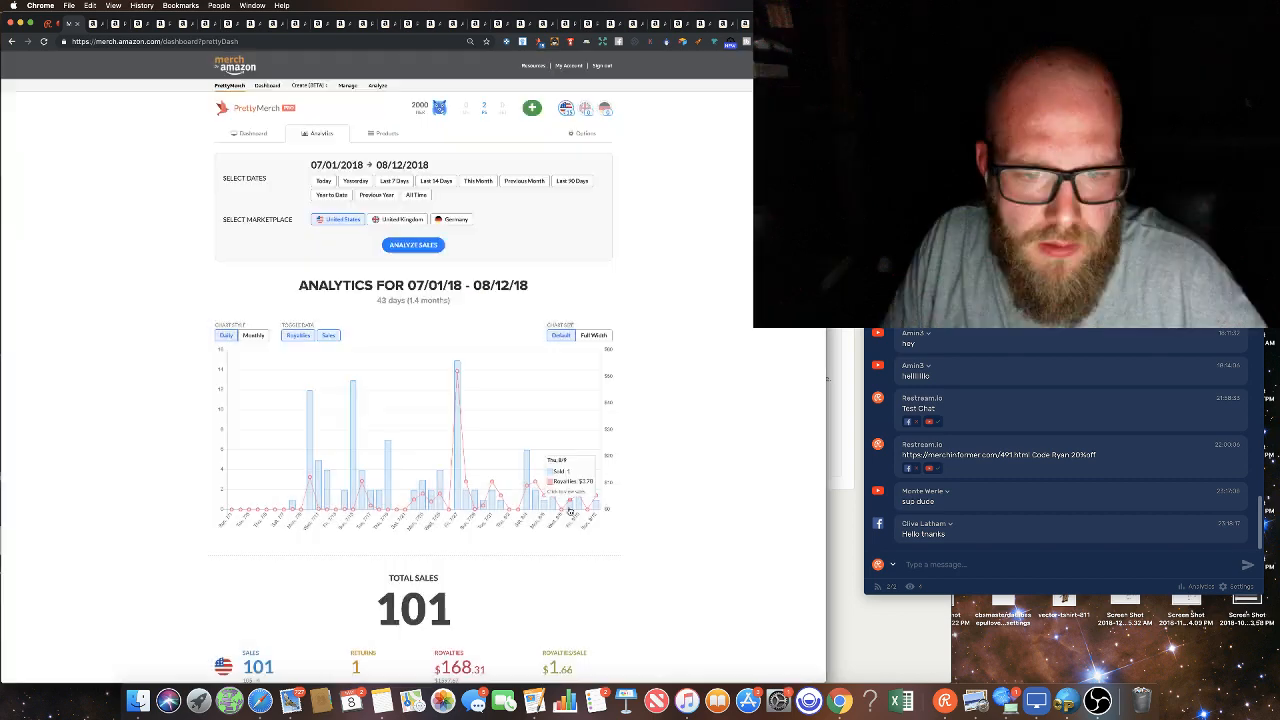
pyautogui.click(580, 509)
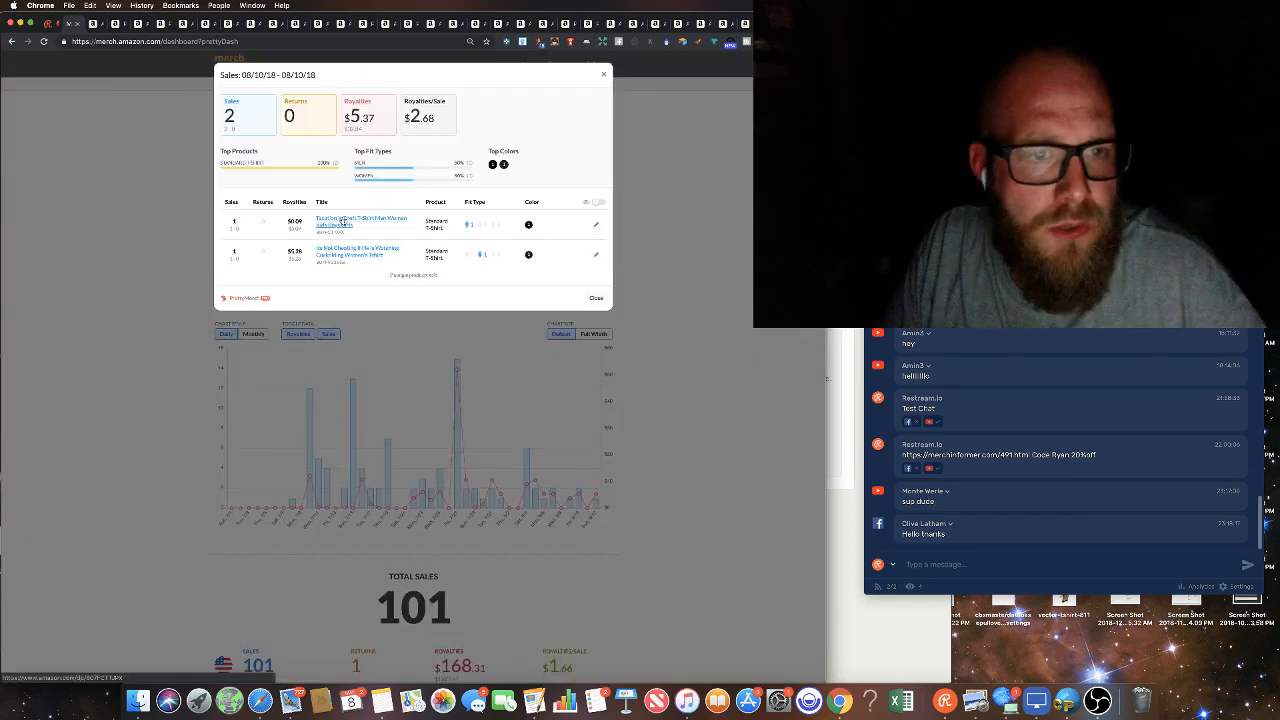
pyautogui.click(344, 221)
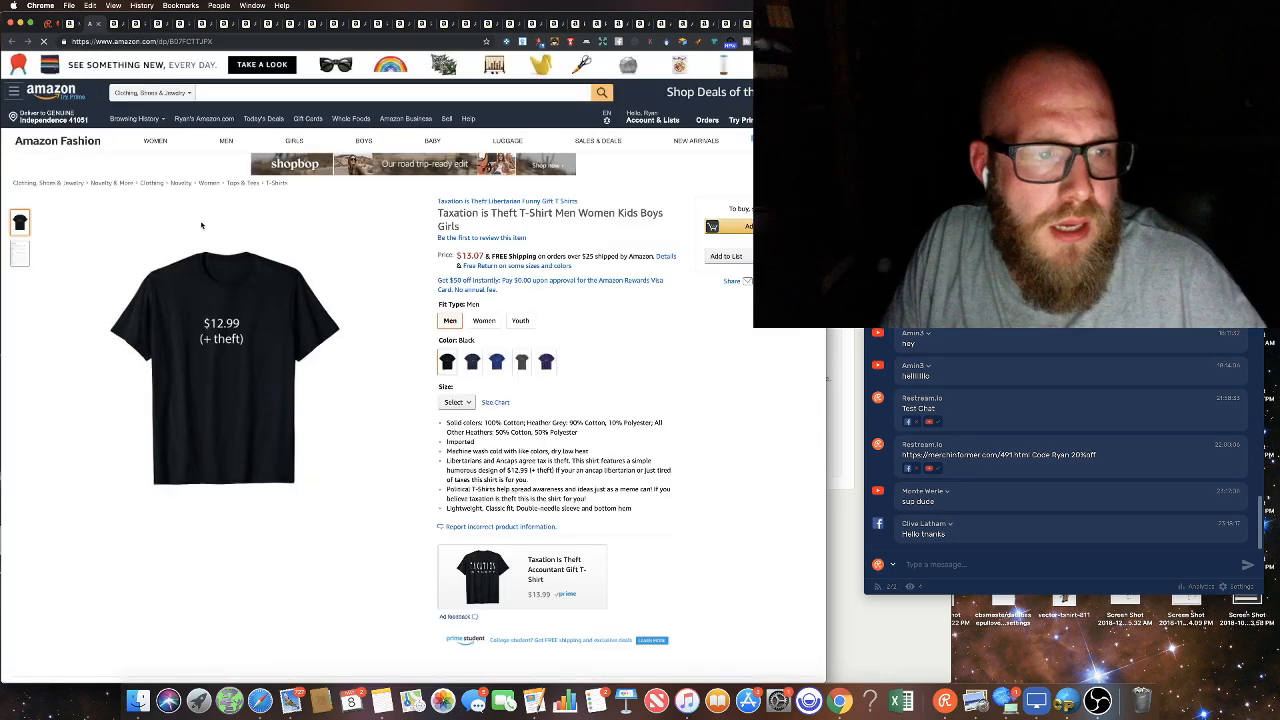
pyautogui.click(99, 24)
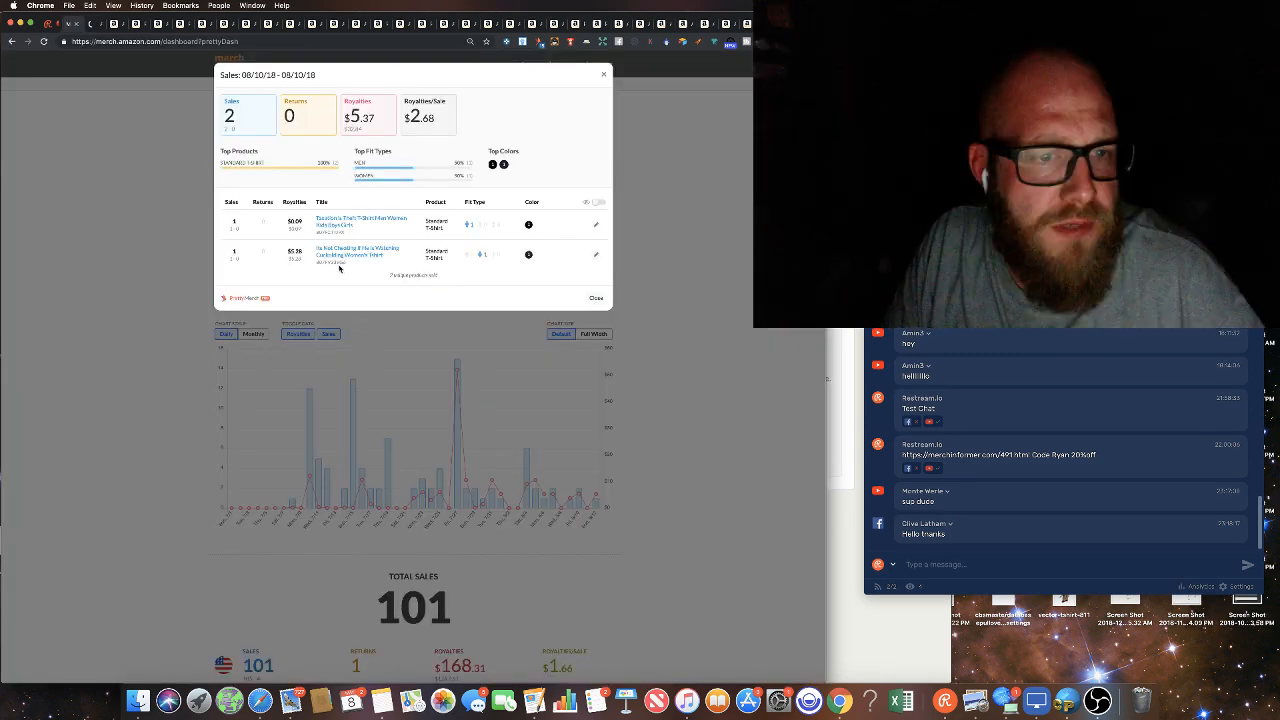
# - View the Its Not Cheating If He Is Watching women's shirt's Amazon page, then return and close the August 10 sales details
pyautogui.click(338, 255)
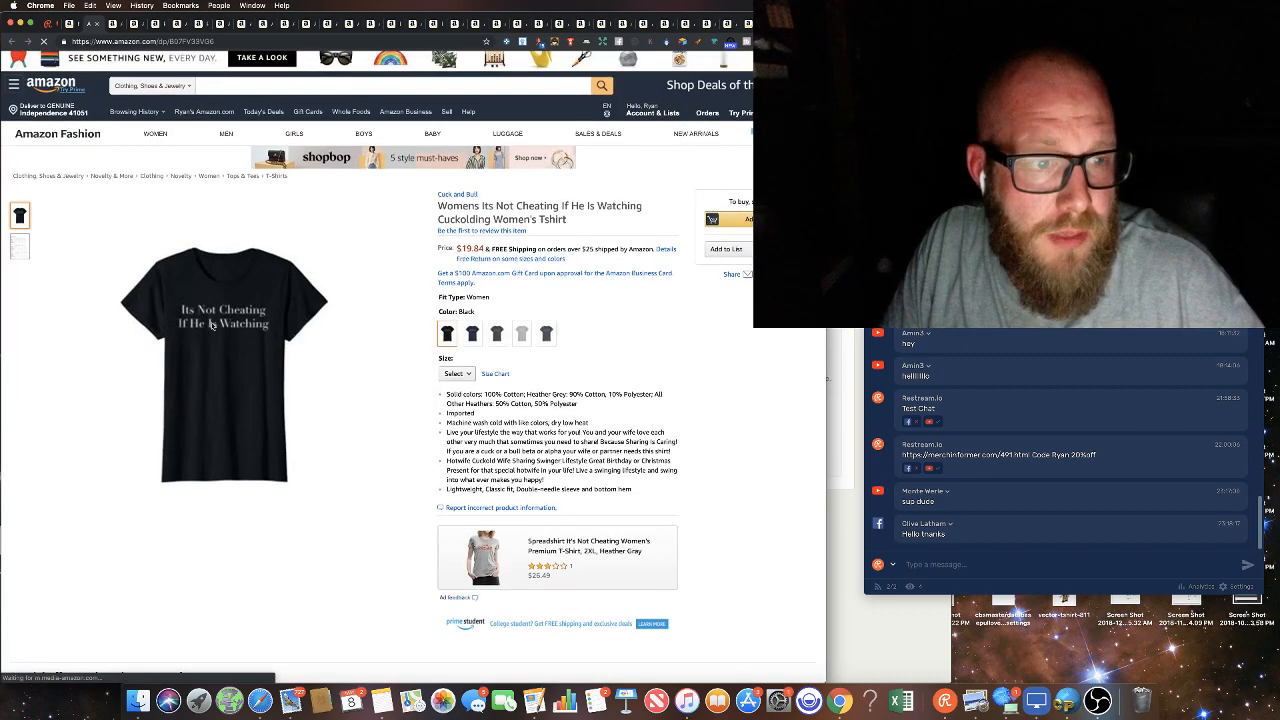
pyautogui.moveTo(221, 289)
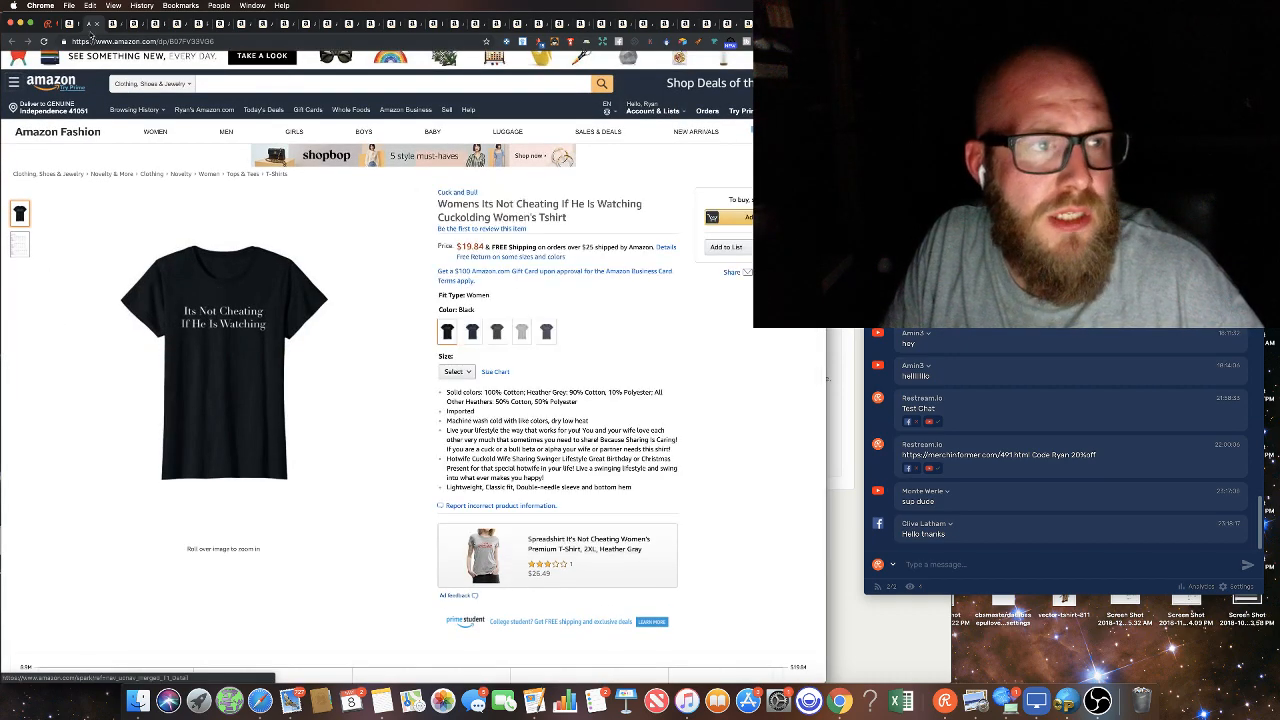
pyautogui.press('super+w')
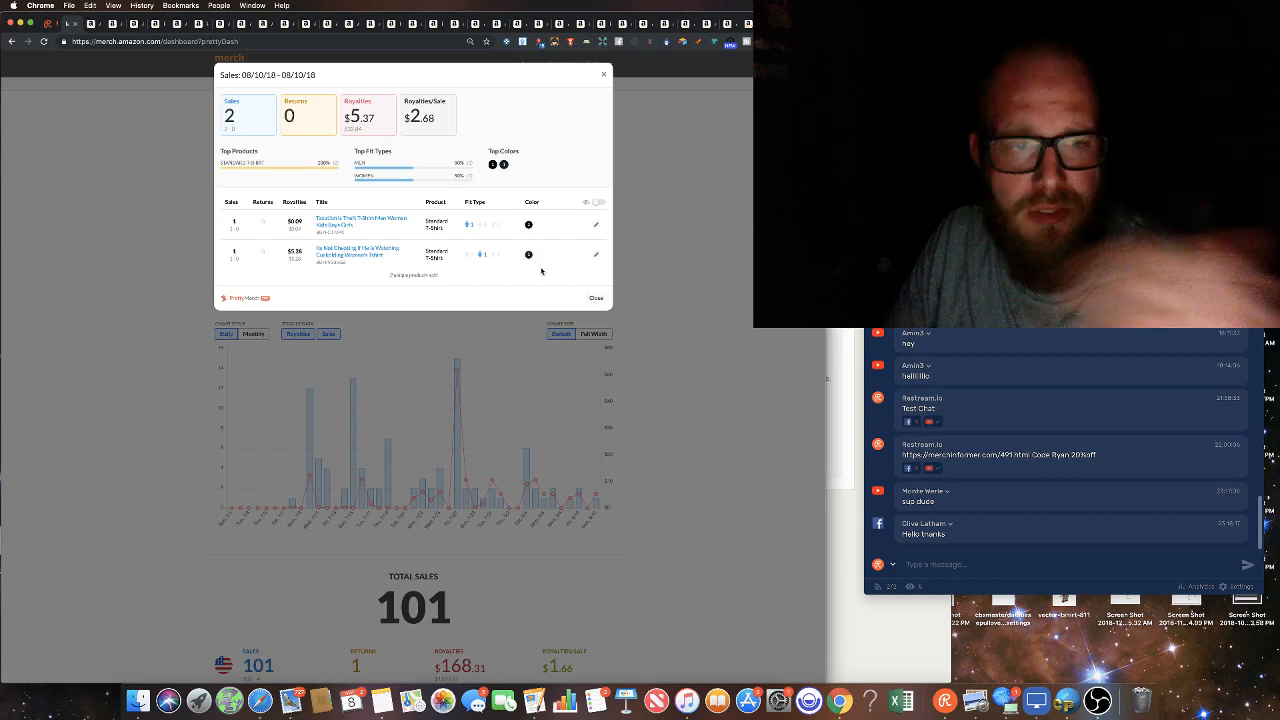
pyautogui.click(594, 298)
# - Open the August 12 sales details and inspect the Unicorn Bigfoot Sasquatch World Hide and Seek Championship shirt's design on its Amazon page
pyautogui.click(586, 507)
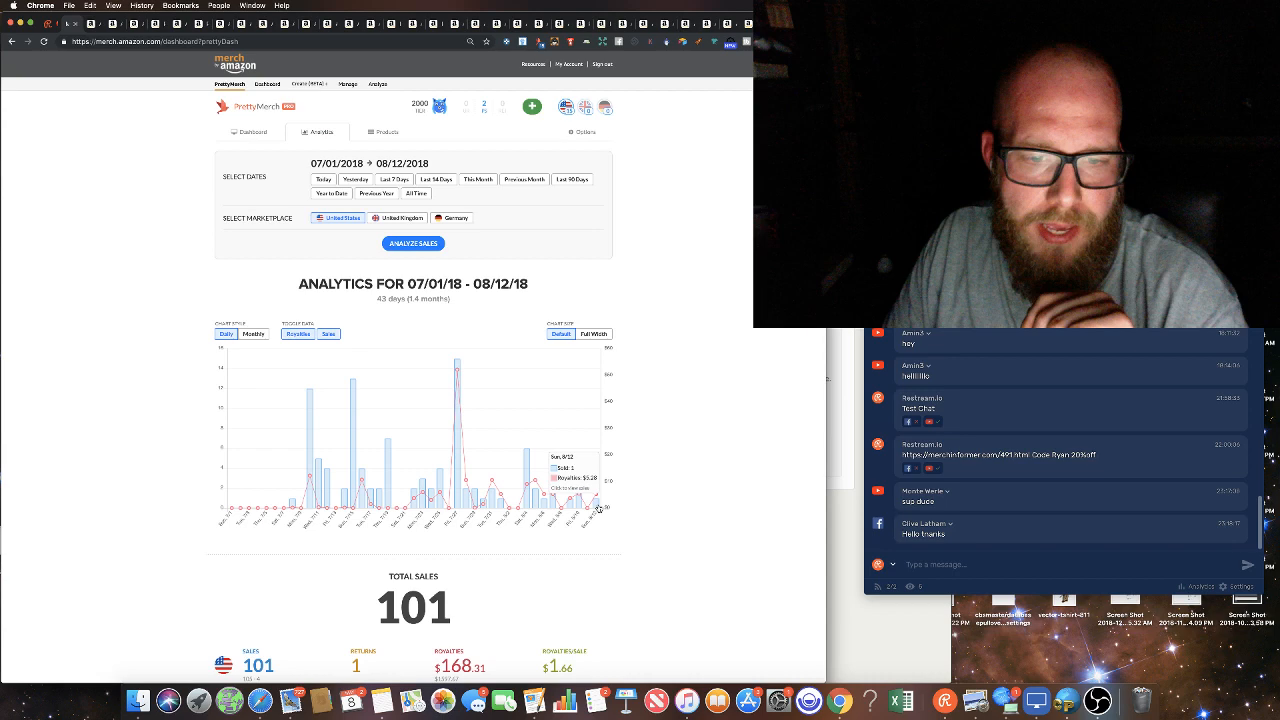
pyautogui.click(598, 509)
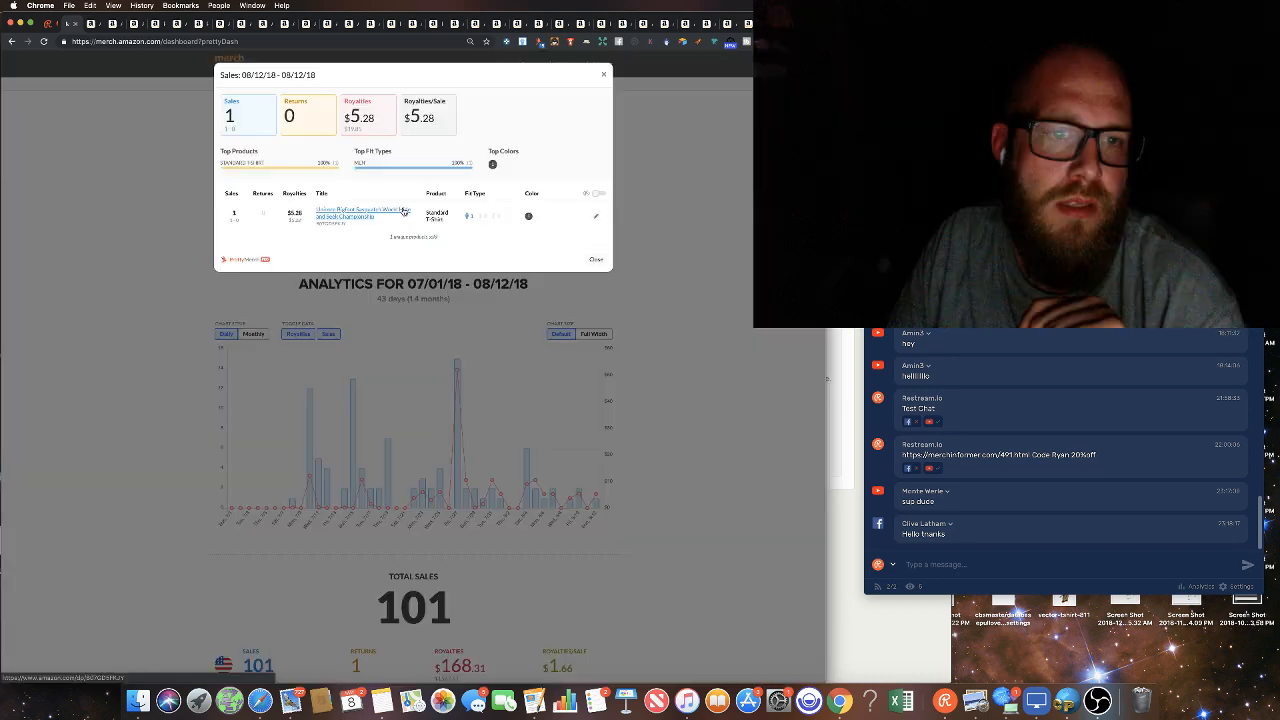
pyautogui.click(404, 211)
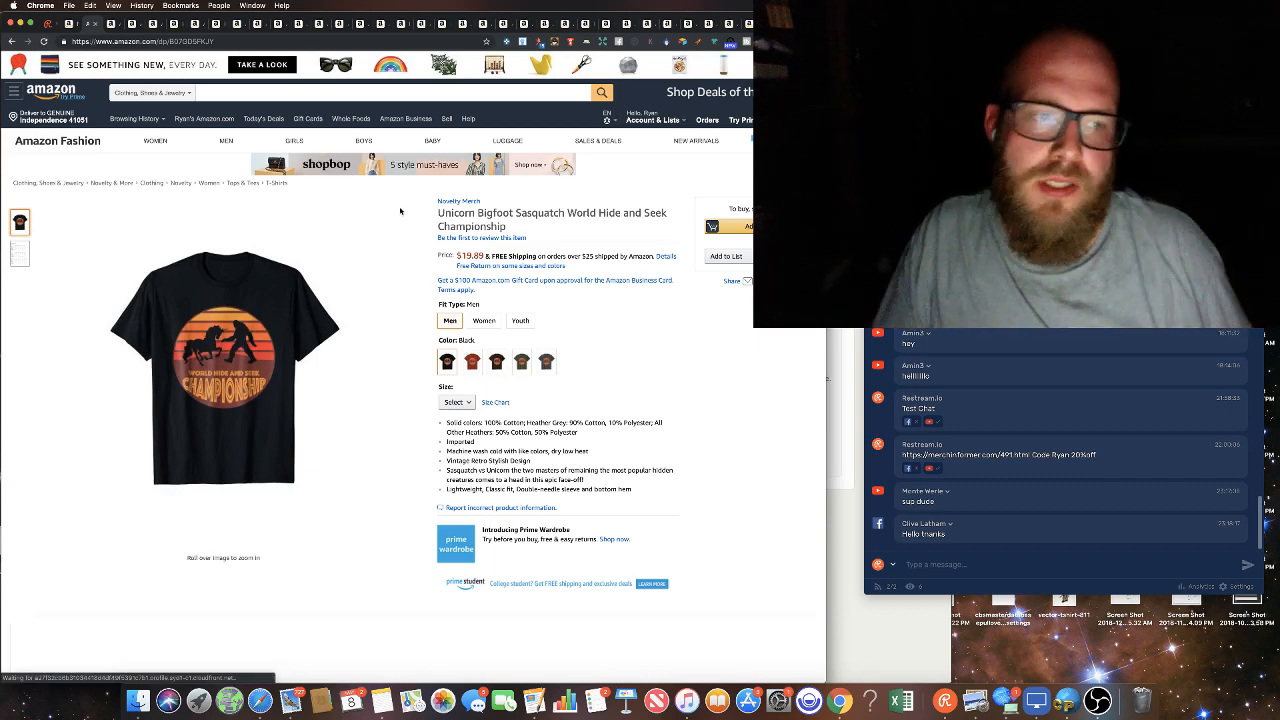
pyautogui.moveTo(230, 335)
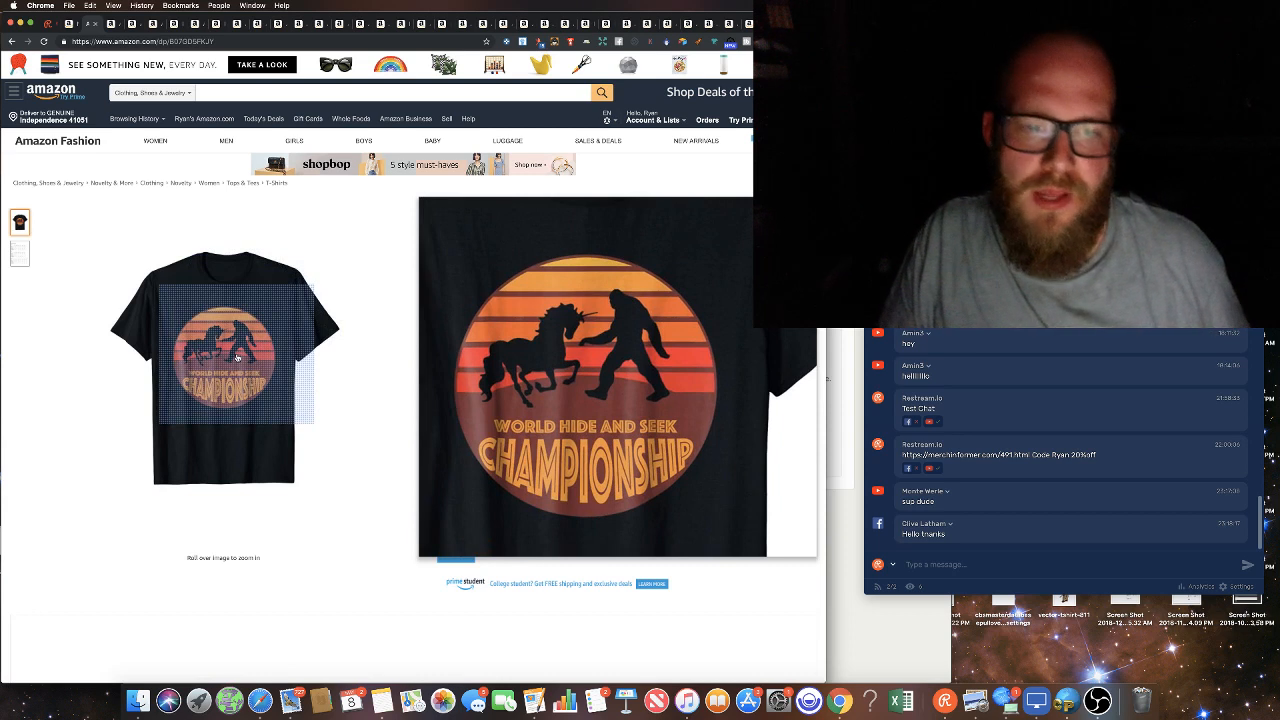